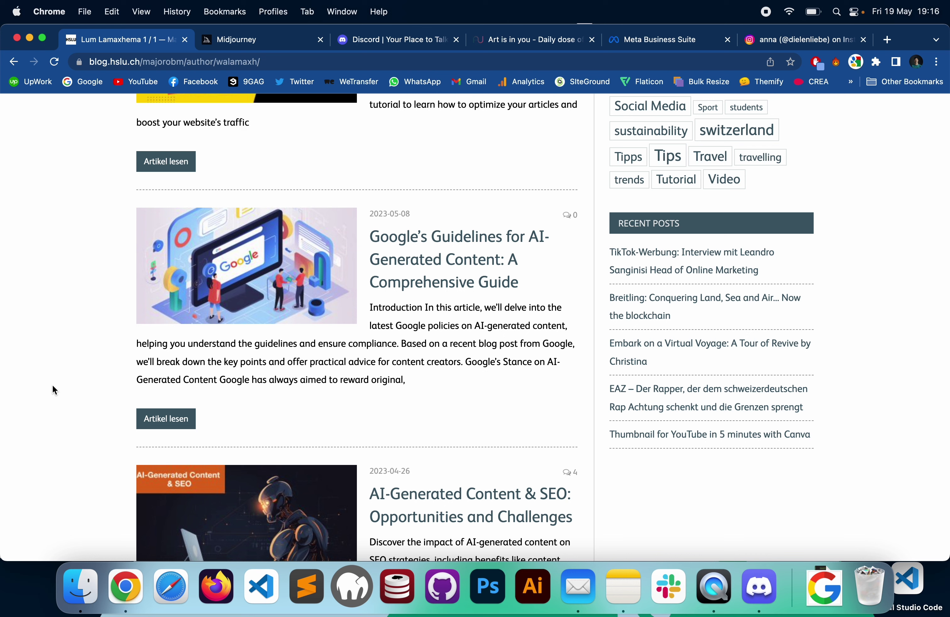
- Look through the article list on the blog's author page
scroll(52, 385, "up", 2)
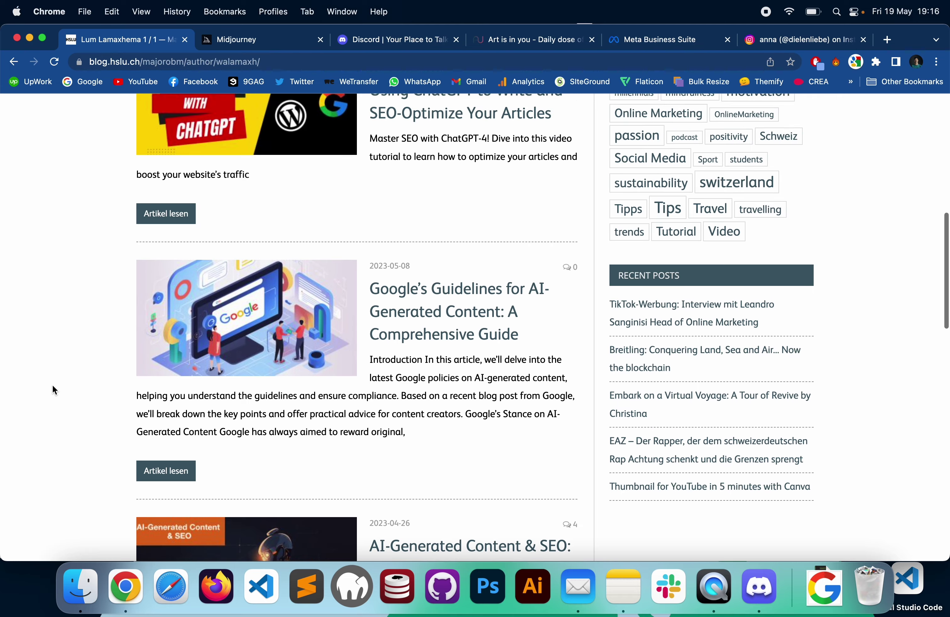
scroll(52, 385, "down", 2)
scroll(52, 385, "down", 2)
- Switch to the Midjourney home page and read its About section
key("ctrl+Tab")
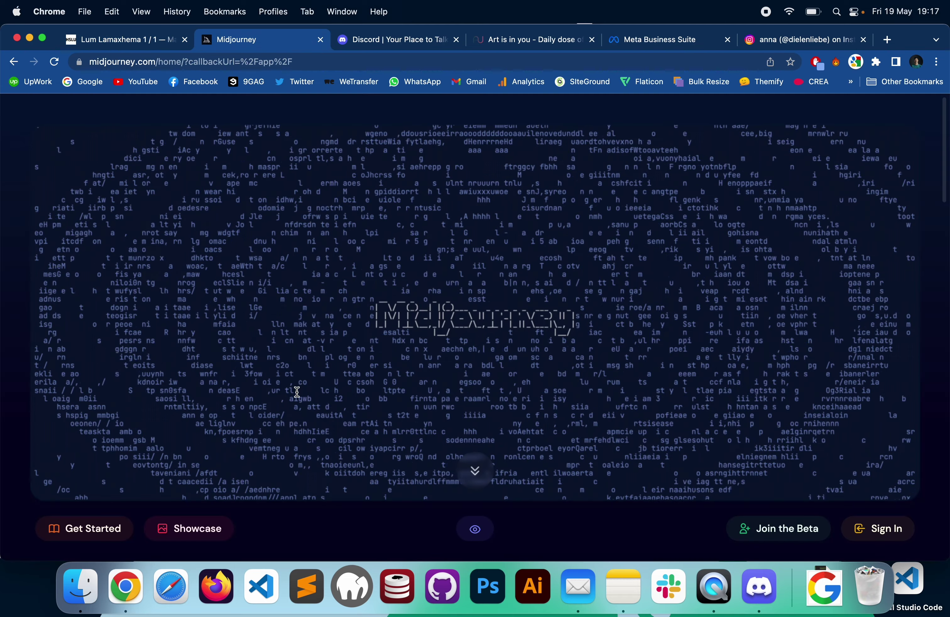
scroll(297, 392, "down", 10)
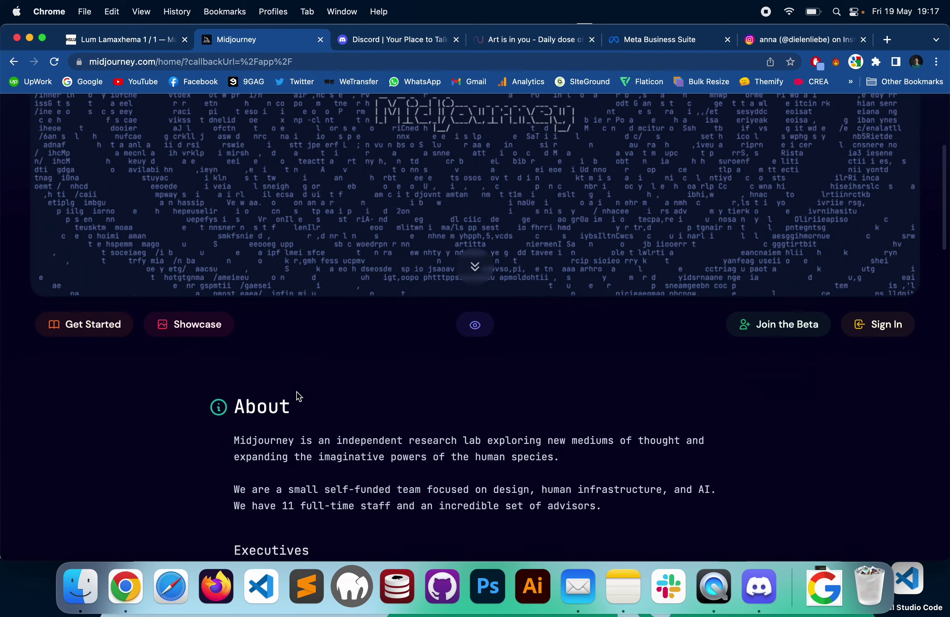
scroll(119, 372, "up", 10)
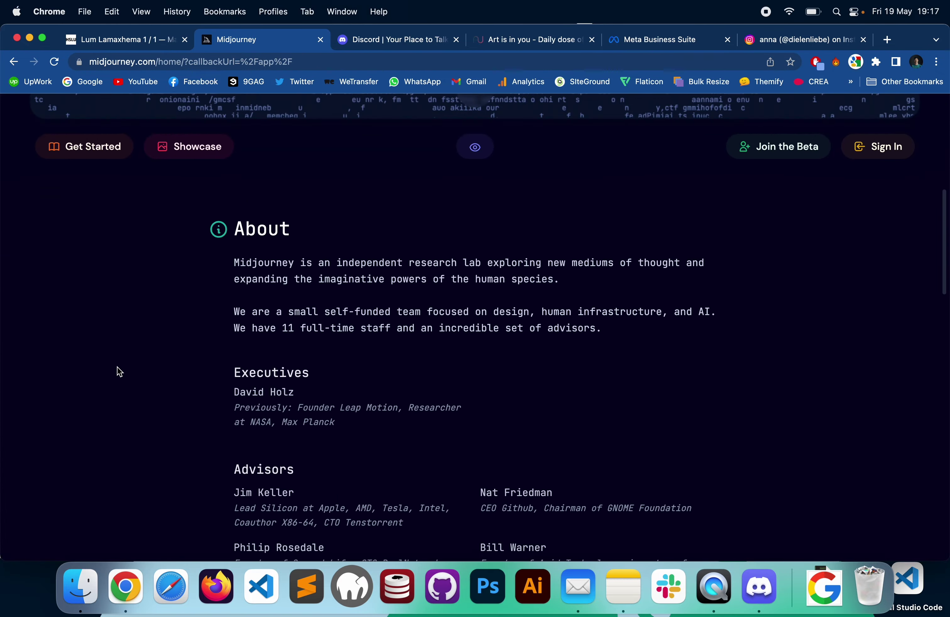
scroll(350, 303, "down", 6)
scroll(352, 307, "down", 5)
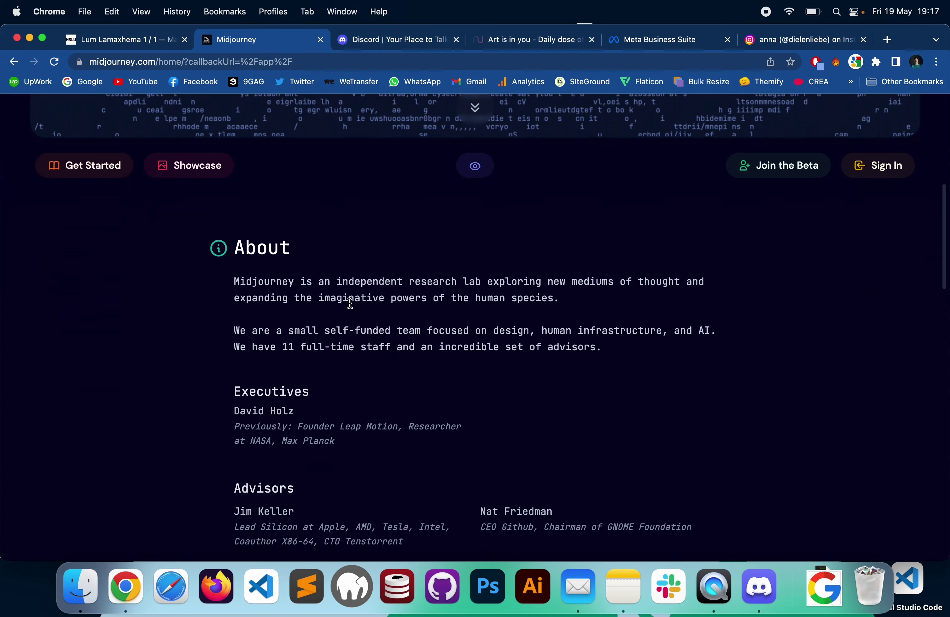
scroll(352, 307, "up", 10)
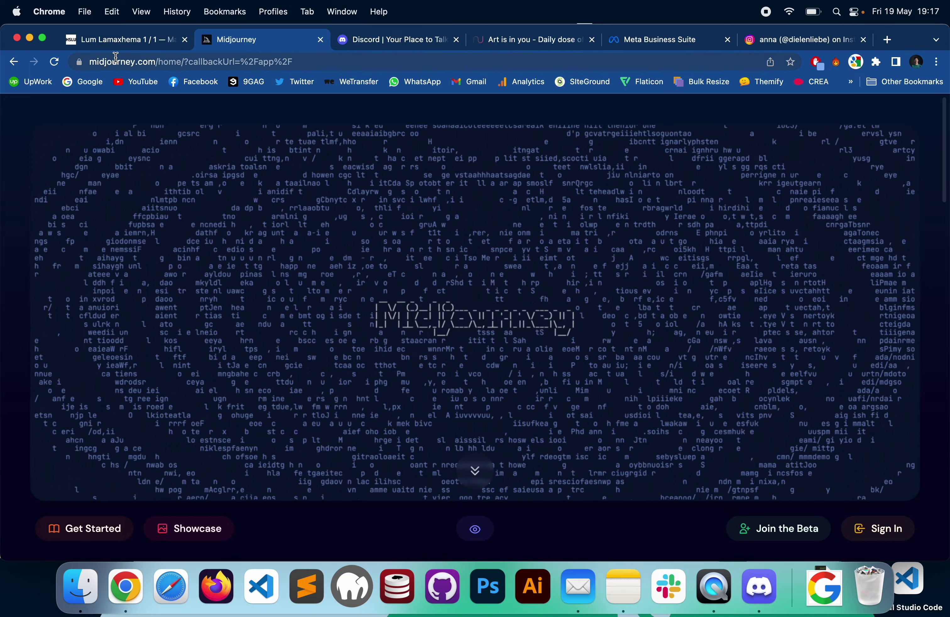
scroll(376, 354, "down", 5)
scroll(375, 354, "up", 5)
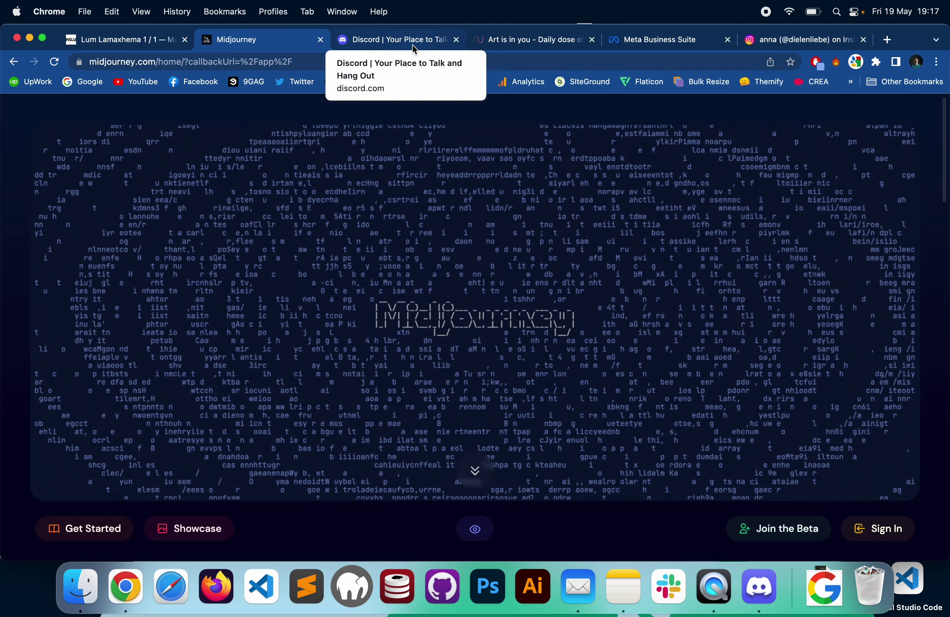
- Examine the Discord home page's options for downloading the app or using it in the browser
left_click(413, 45)
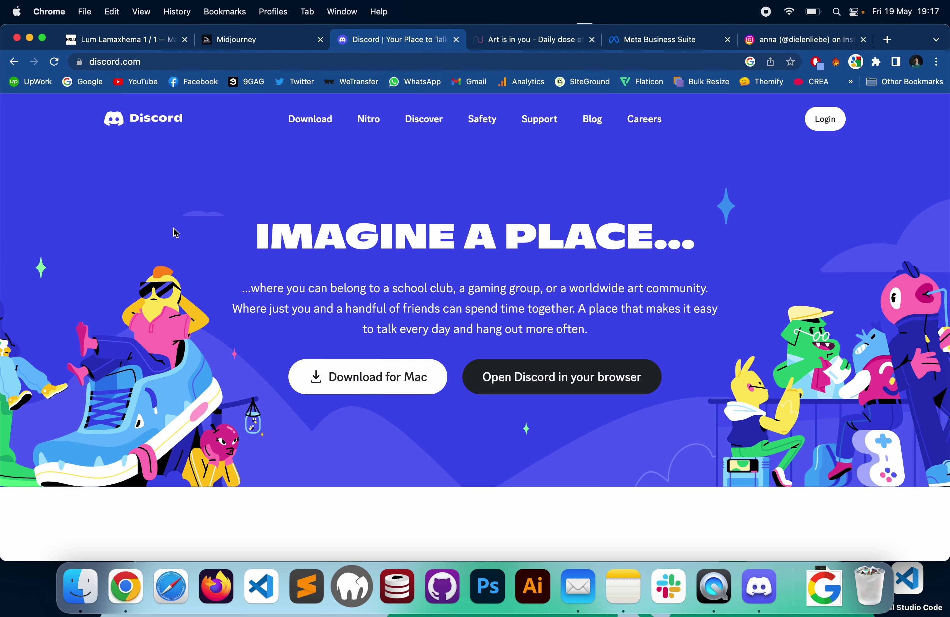
scroll(177, 233, "down", 3)
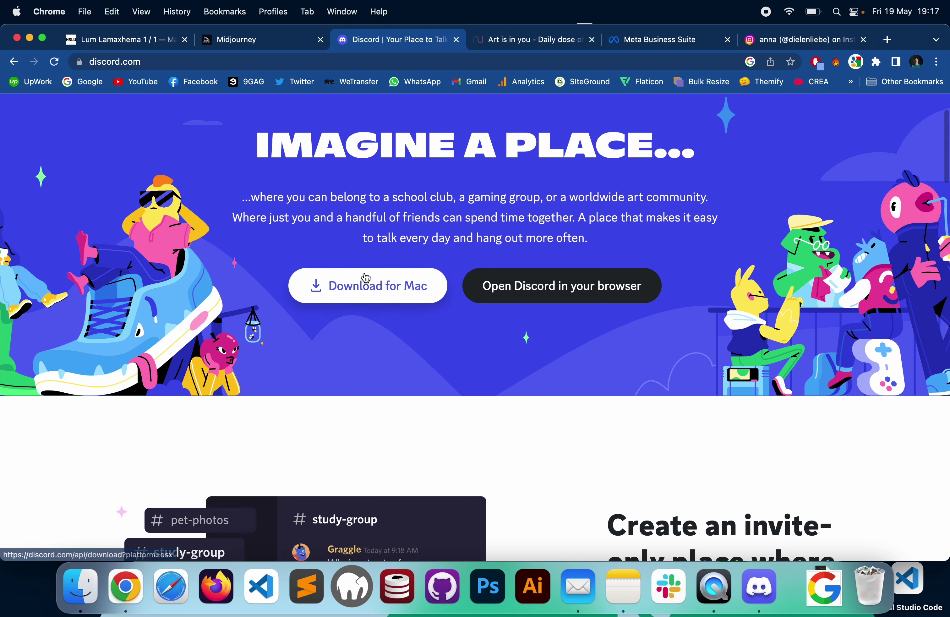
scroll(196, 249, "up", 3)
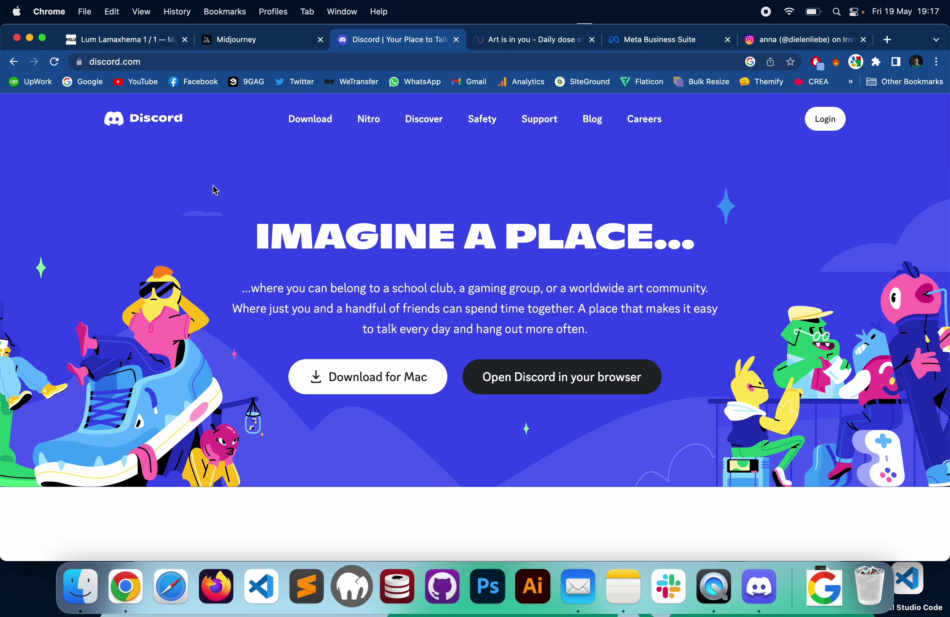
- Close the Discord home page and join the beta from the Midjourney site, opening its server in the Discord app
left_click(456, 42)
left_click(258, 35)
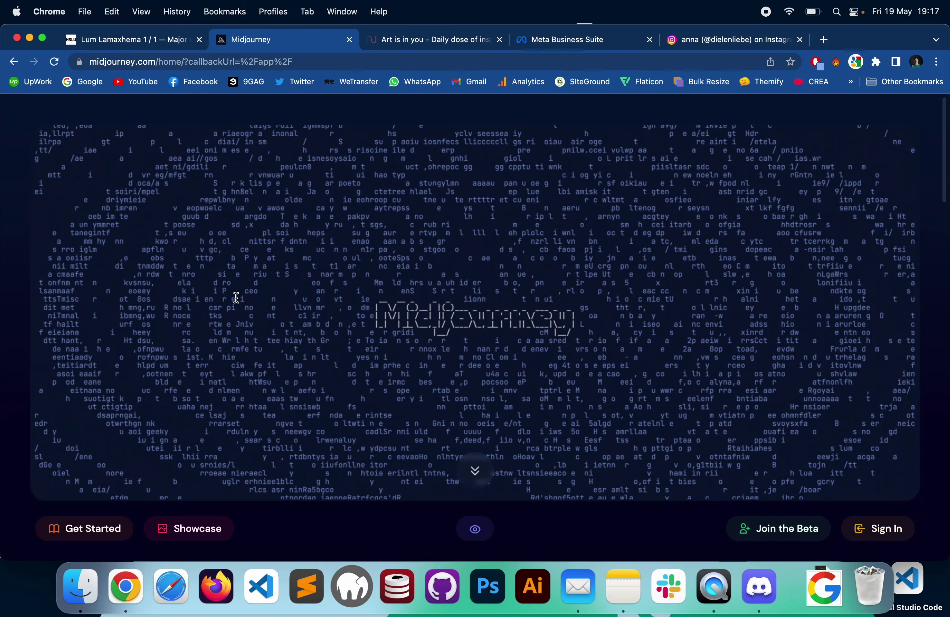
left_click(773, 531)
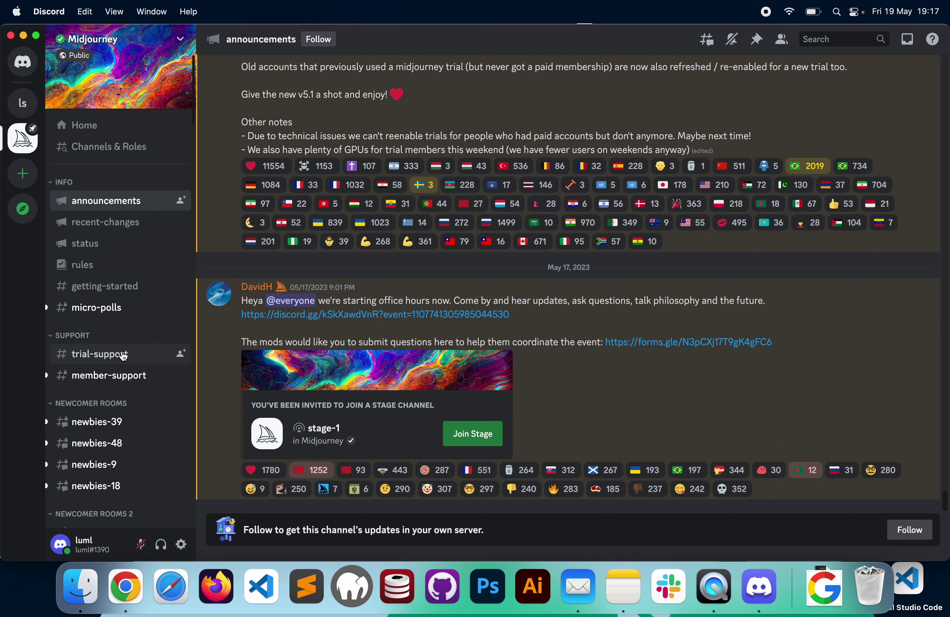
- Open the getting-started channel and read its trial terms and image-creation instructions
left_click(140, 286)
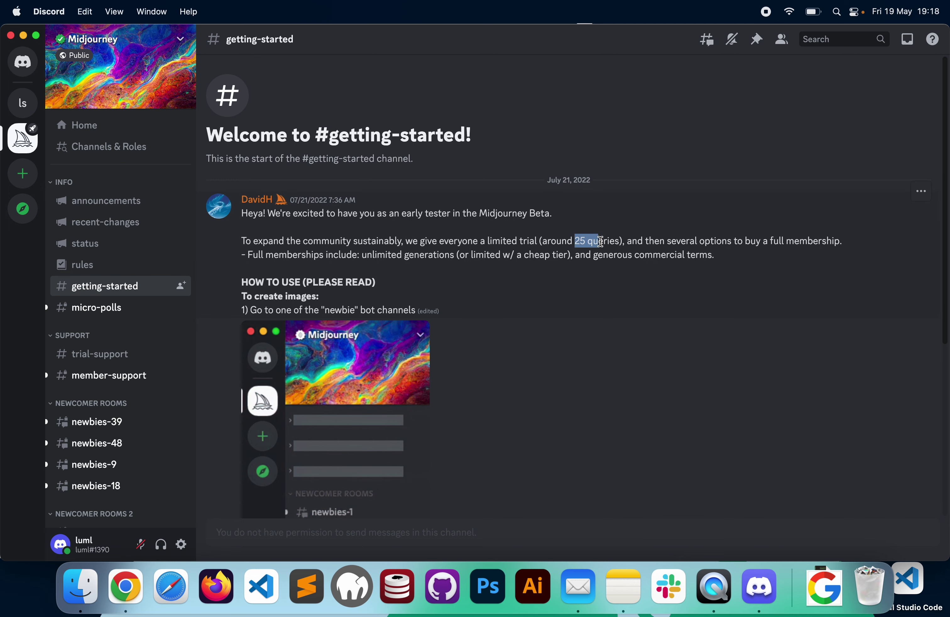
scroll(602, 242, "down", 5)
scroll(605, 248, "down", 10)
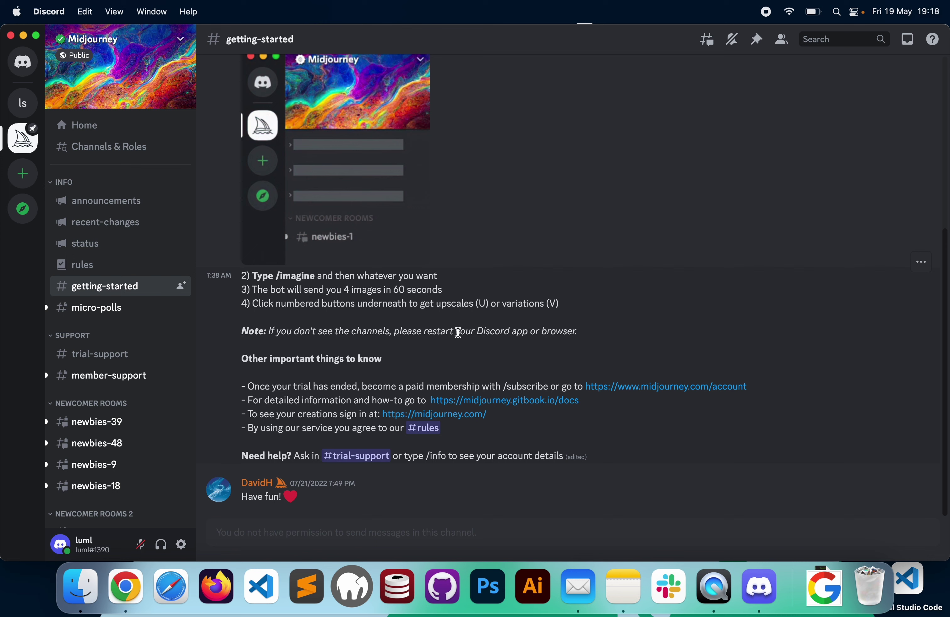
- Run the /subscribe command in the member-support channel and open the personal subscription page it provides
left_click(134, 357)
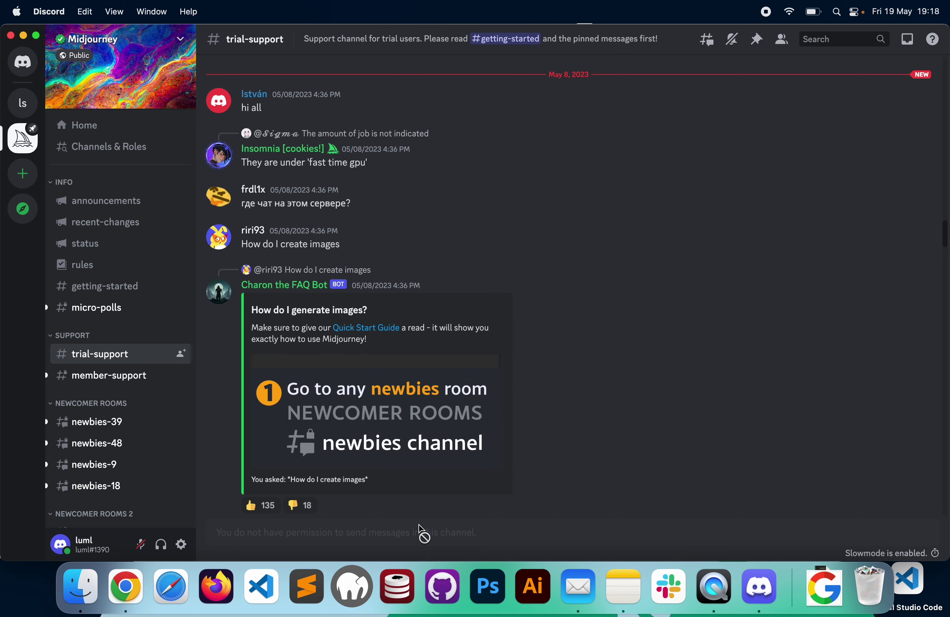
left_click(110, 381)
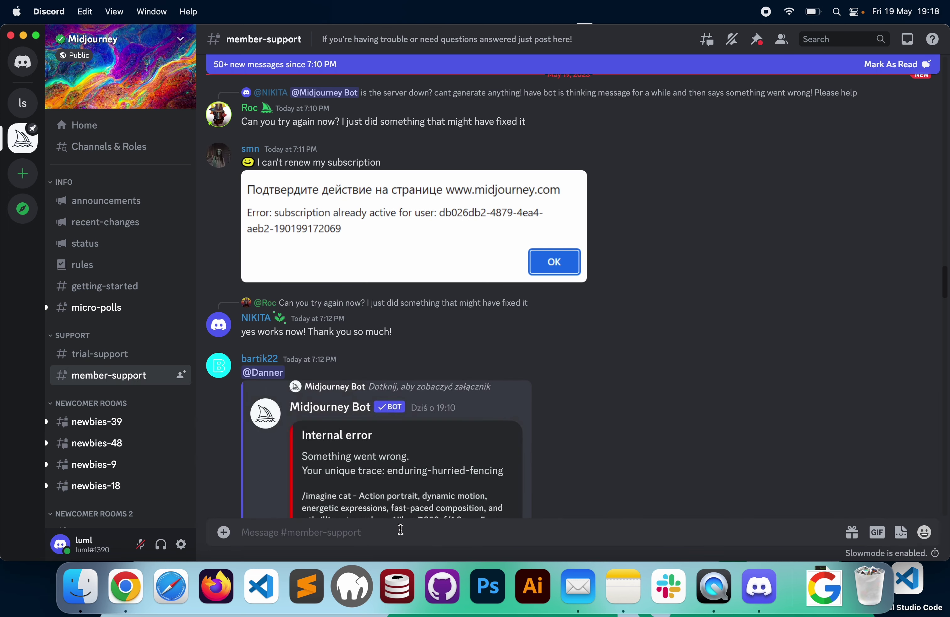
type("/")
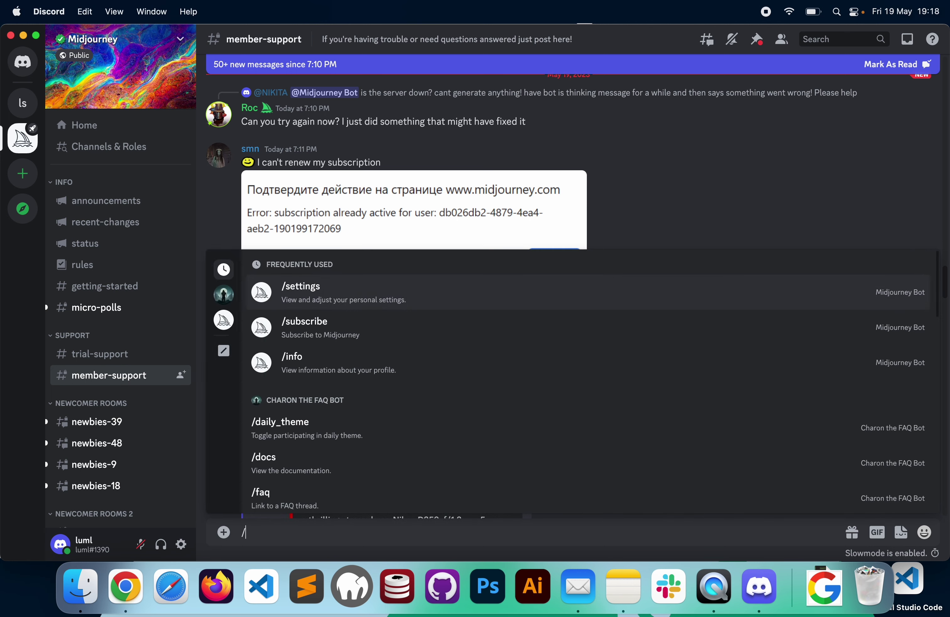
key("Return")
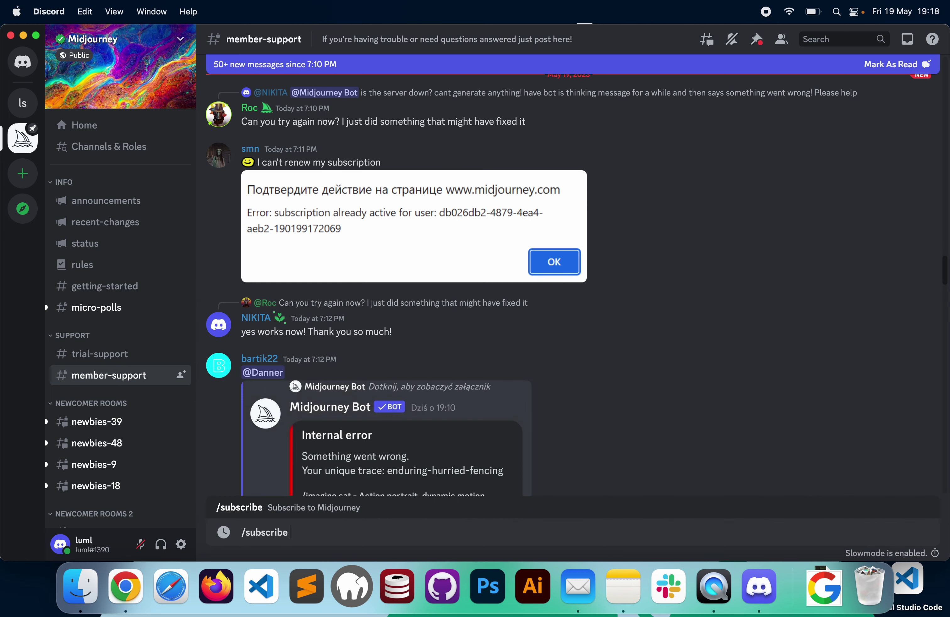
key("Return")
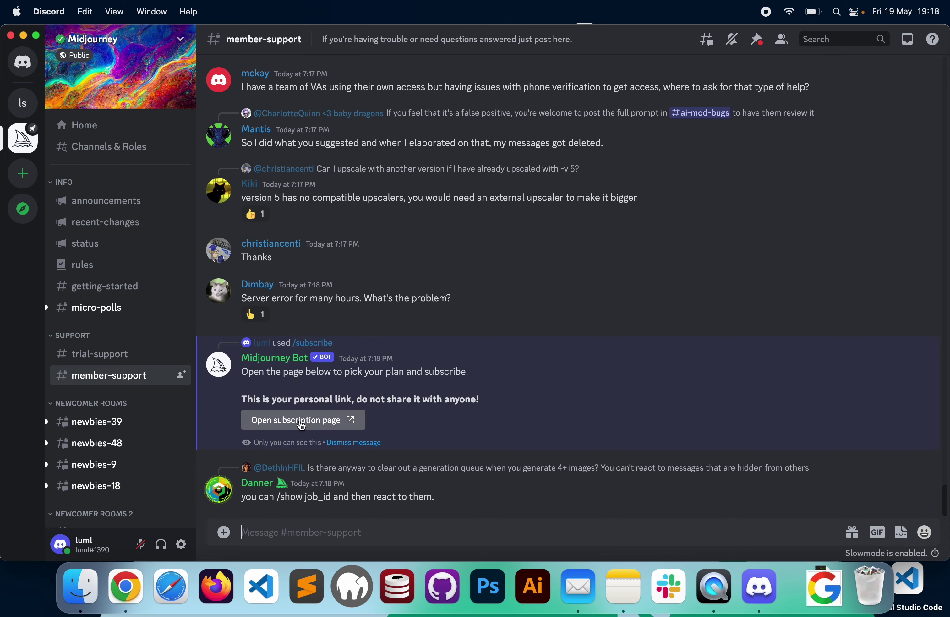
left_click(303, 421)
left_click(556, 386)
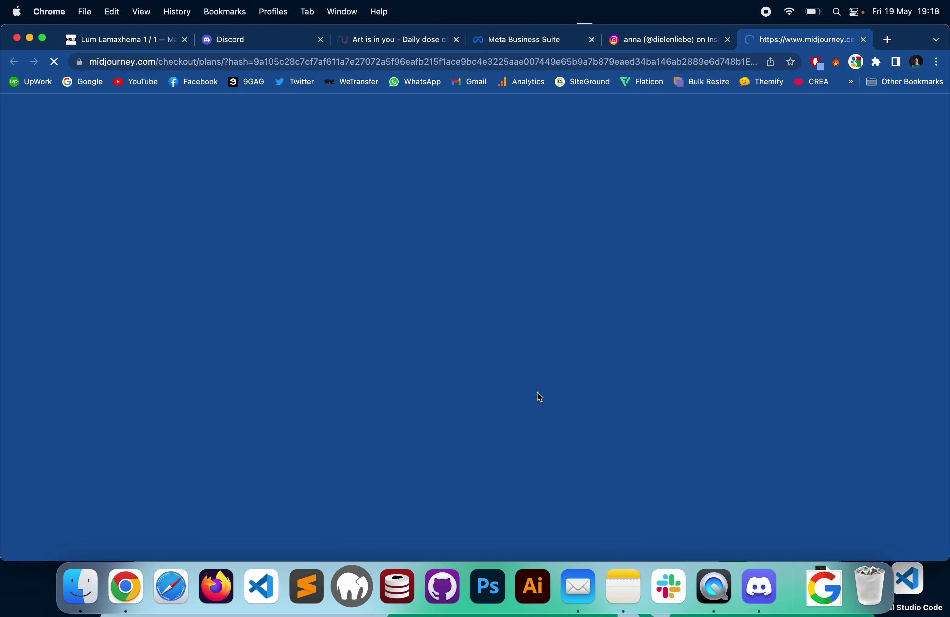
- Compare the Basic, Standard and Pro plans under monthly billing, review the active plan's details, and close the subscription page
scroll(91, 278, "down", 10)
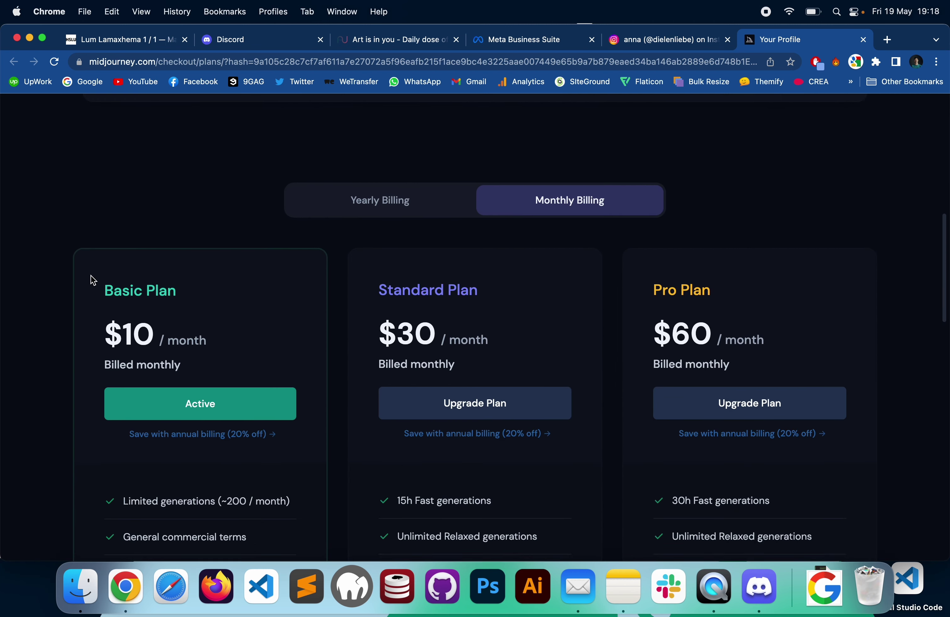
scroll(93, 280, "down", 2)
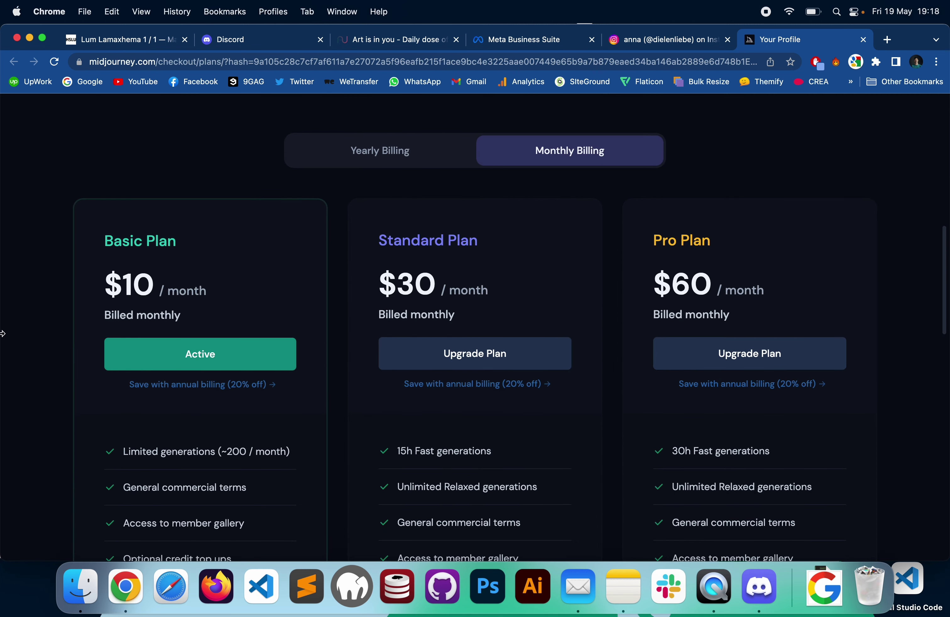
left_click_drag(103, 240, 246, 297)
left_click(286, 255)
scroll(26, 383, "down", 5)
scroll(29, 384, "up", 4)
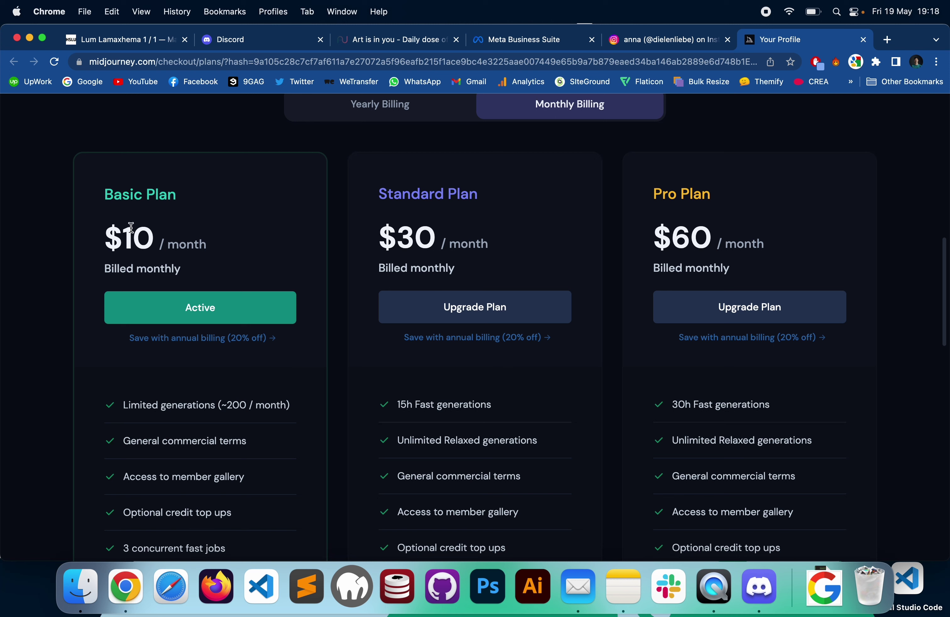
scroll(131, 228, "up", 10)
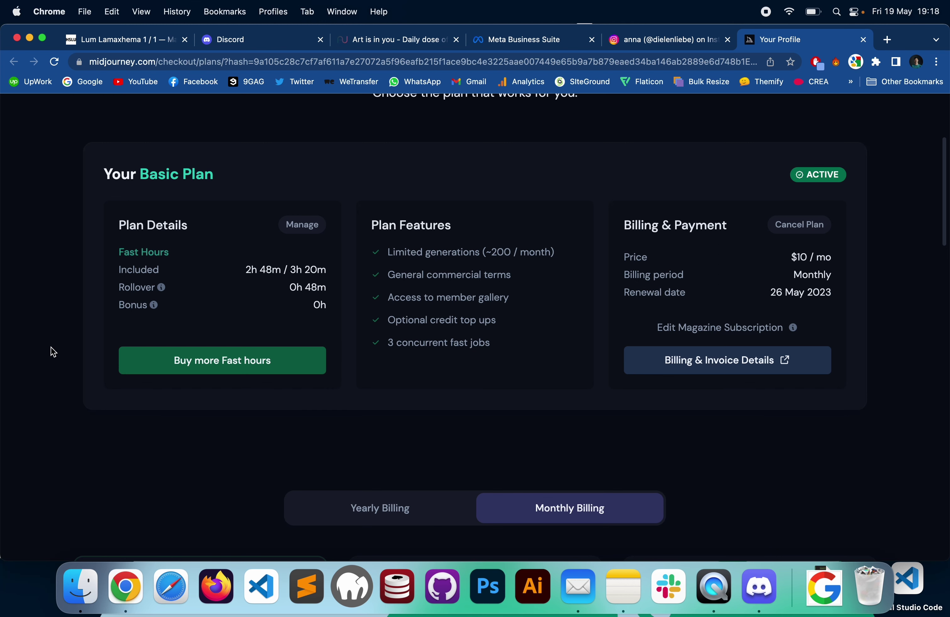
scroll(53, 352, "down", 9)
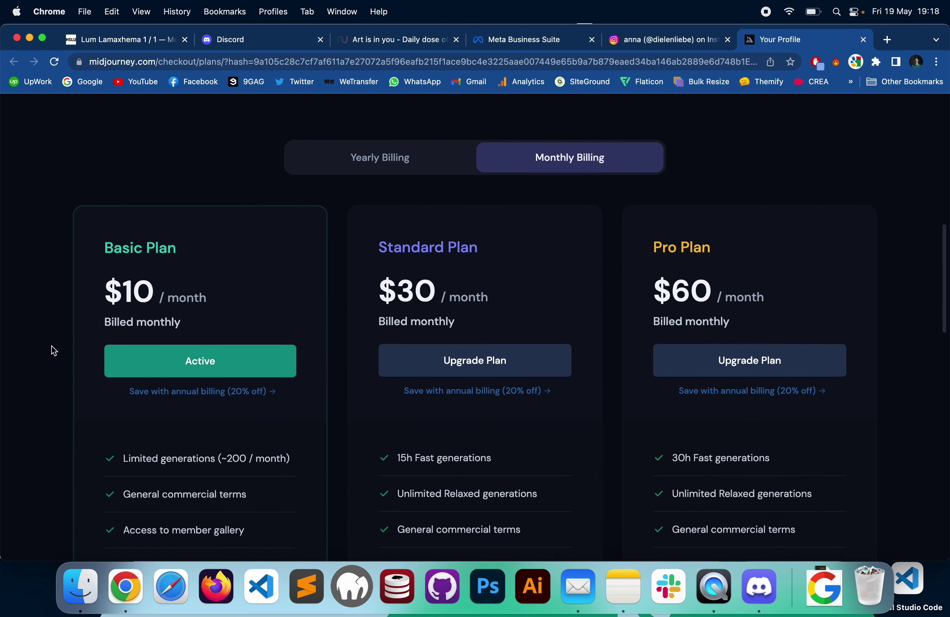
left_click_drag(249, 306, 85, 244)
left_click(86, 244)
left_click_drag(227, 304, 106, 240)
left_click(109, 237)
scroll(383, 272, "up", 8)
left_click(864, 40)
- Switch back to Discord and browse the newcomer rooms newbies-39 and newbies-48, ending in newbies-9
left_click(760, 587)
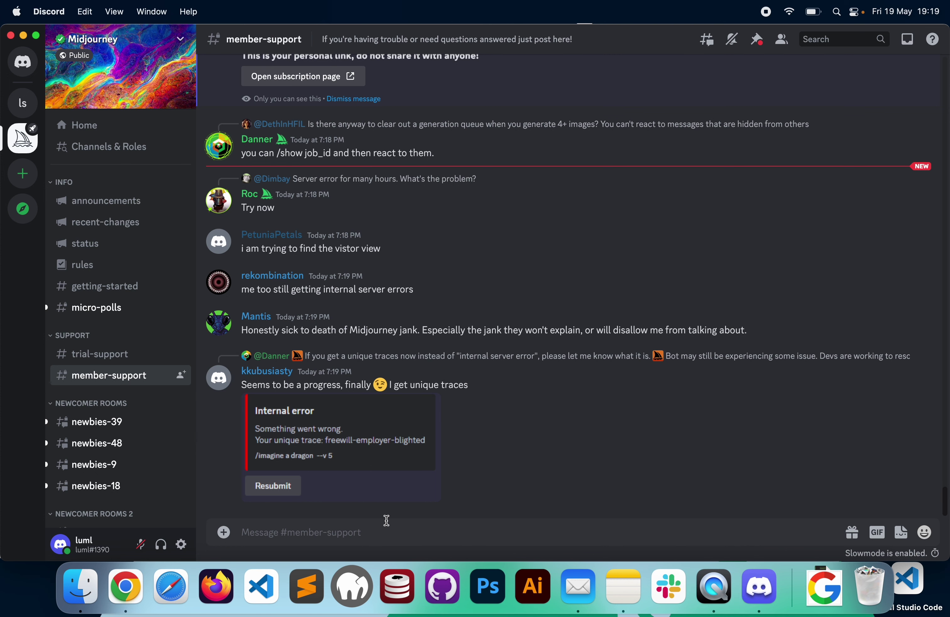
scroll(70, 401, "down", 2)
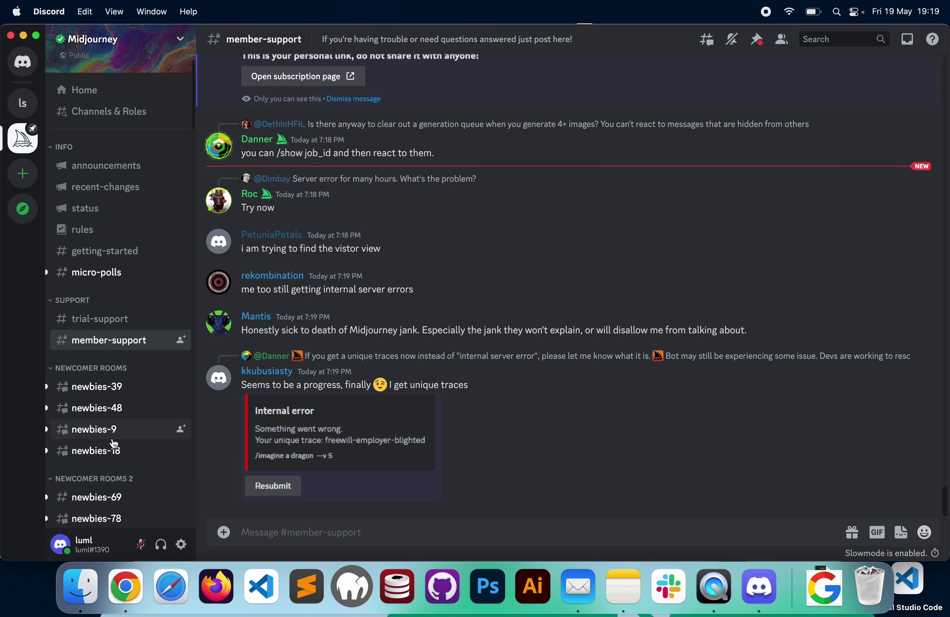
mouse_move(114, 442)
scroll(114, 443, "down", 4)
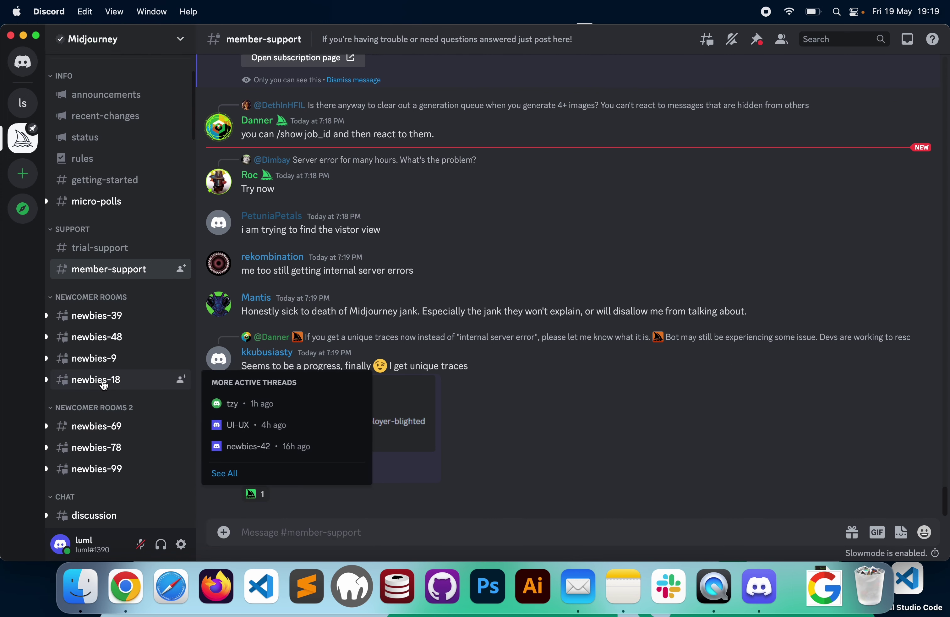
mouse_move(114, 339)
left_click(120, 316)
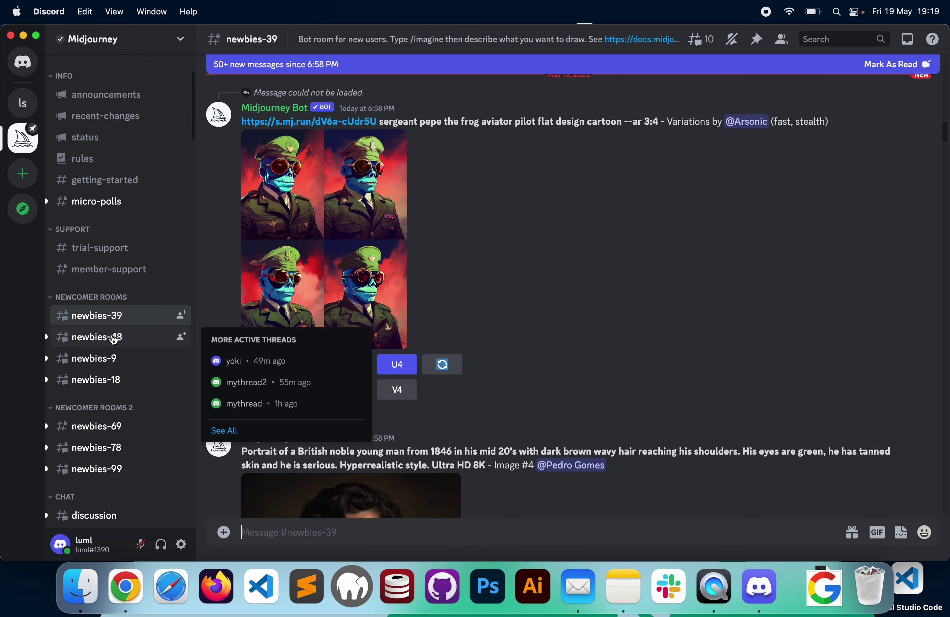
left_click(114, 340)
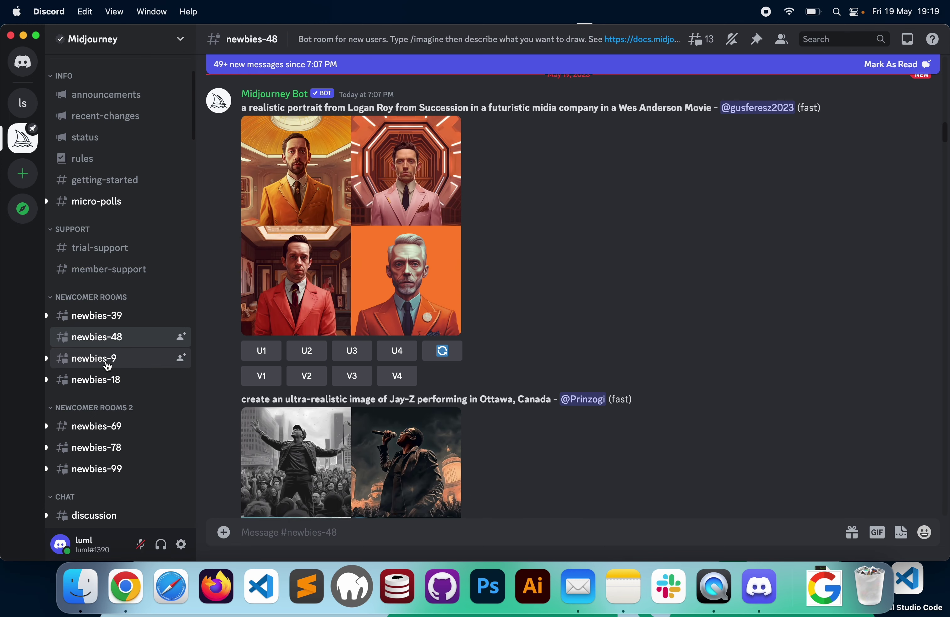
left_click(108, 365)
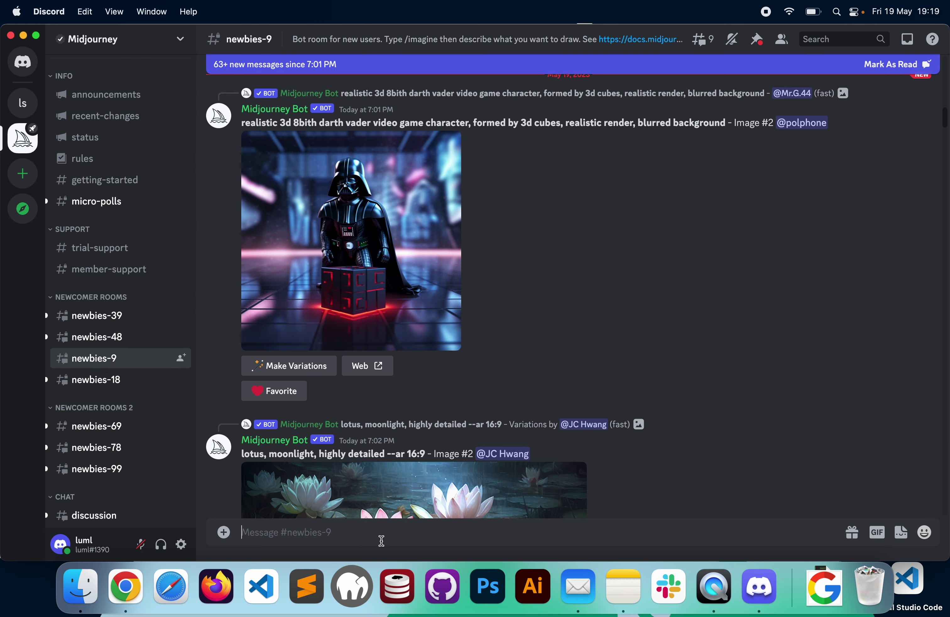
- Start the /imagine command in the newbies-9 channel, leaving its prompt empty
type("/")
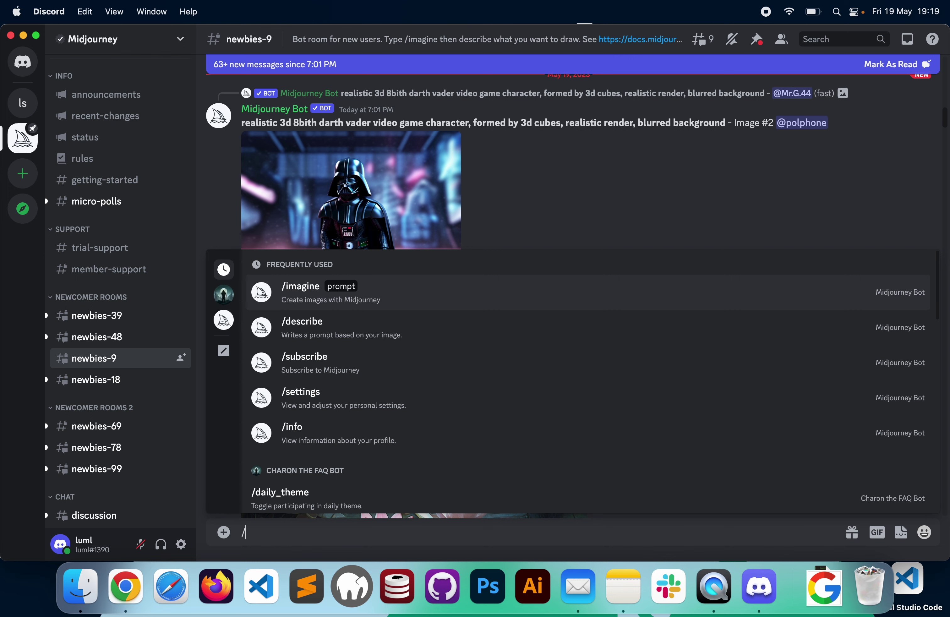
type("ima")
key("Return")
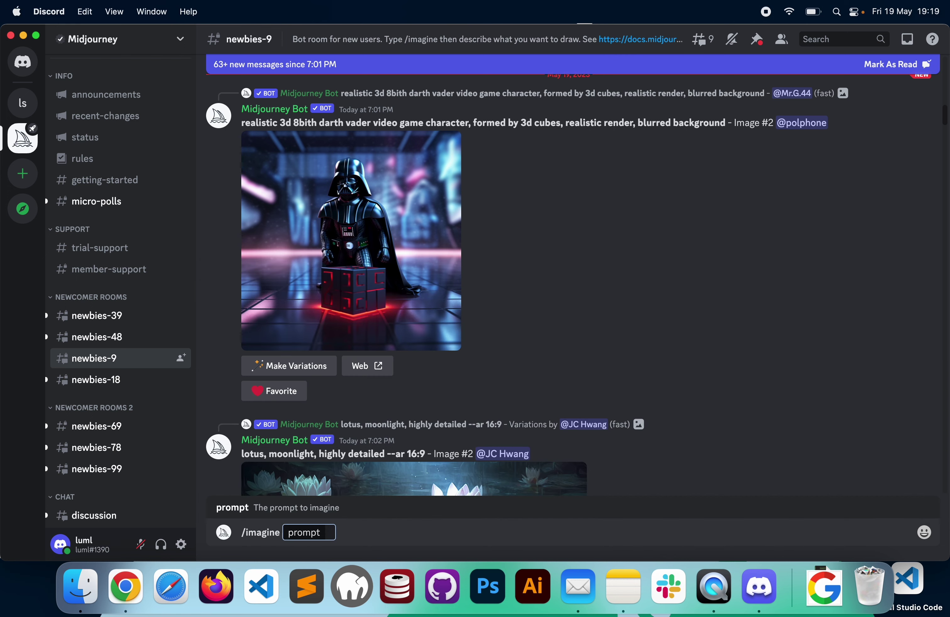
- Look through the images and prompts other members have posted in newbies-9, including the U and V options under each grid
scroll(601, 295, "down", 15)
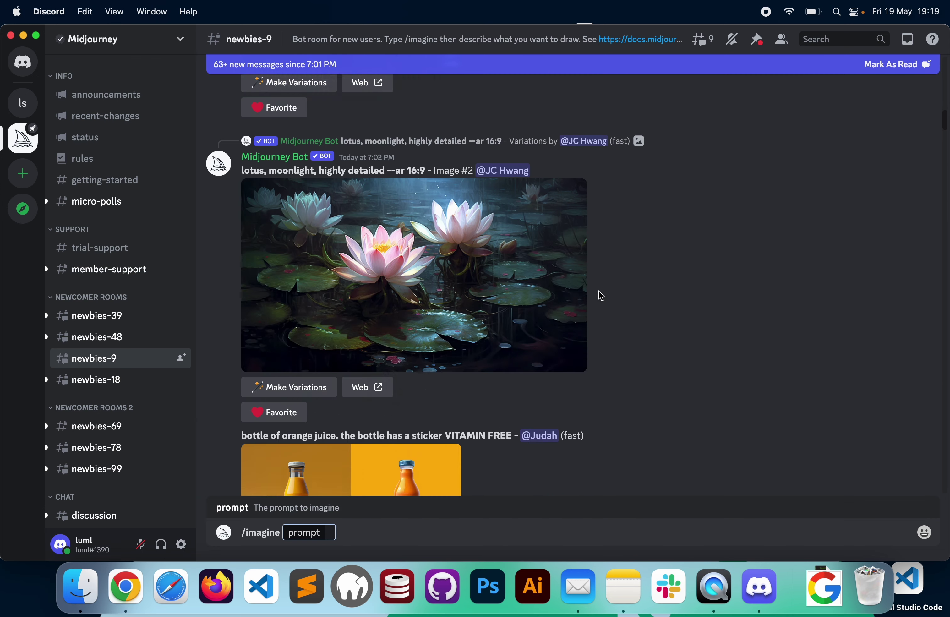
scroll(600, 295, "up", 5)
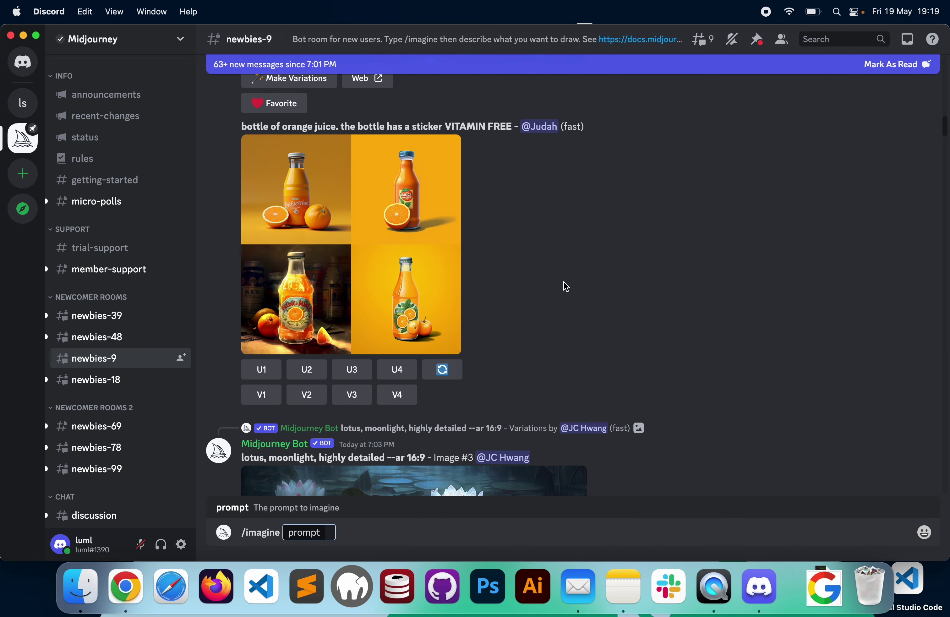
scroll(505, 292, "down", 10)
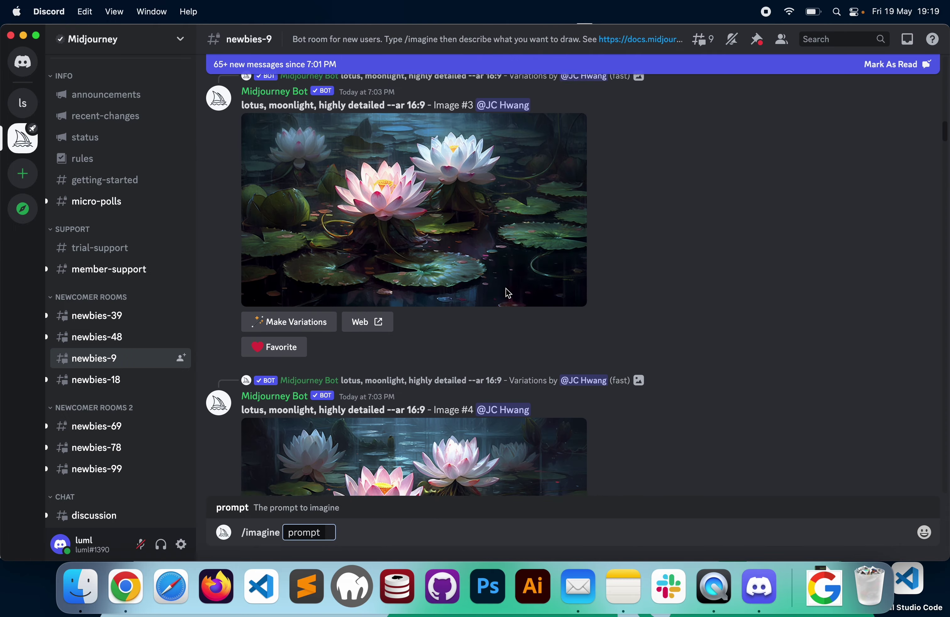
scroll(507, 294, "up", 8)
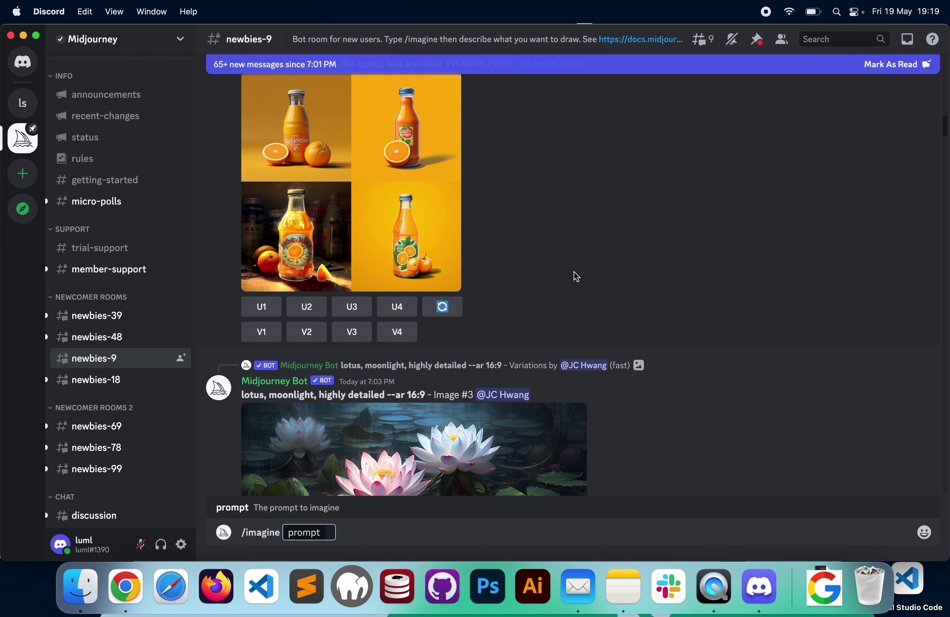
scroll(577, 276, "up", 4)
scroll(577, 276, "down", 2)
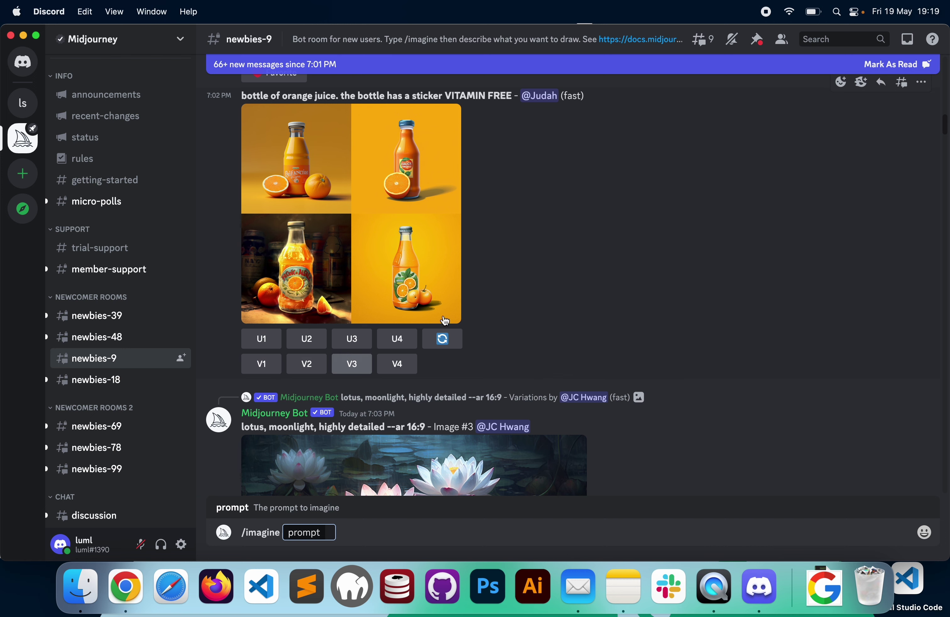
scroll(627, 297, "down", 4)
scroll(711, 220, "down", 20)
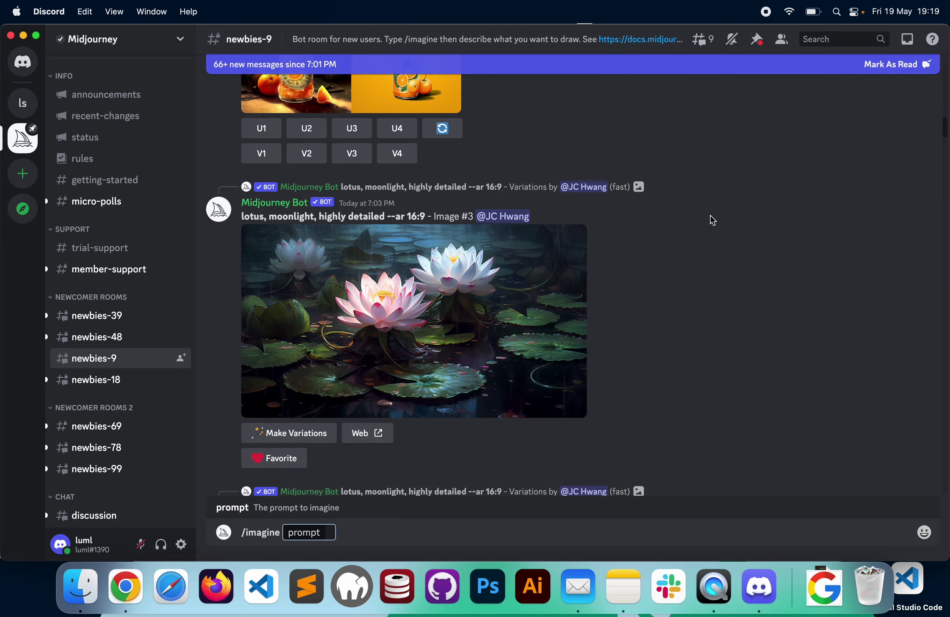
scroll(714, 220, "down", 10)
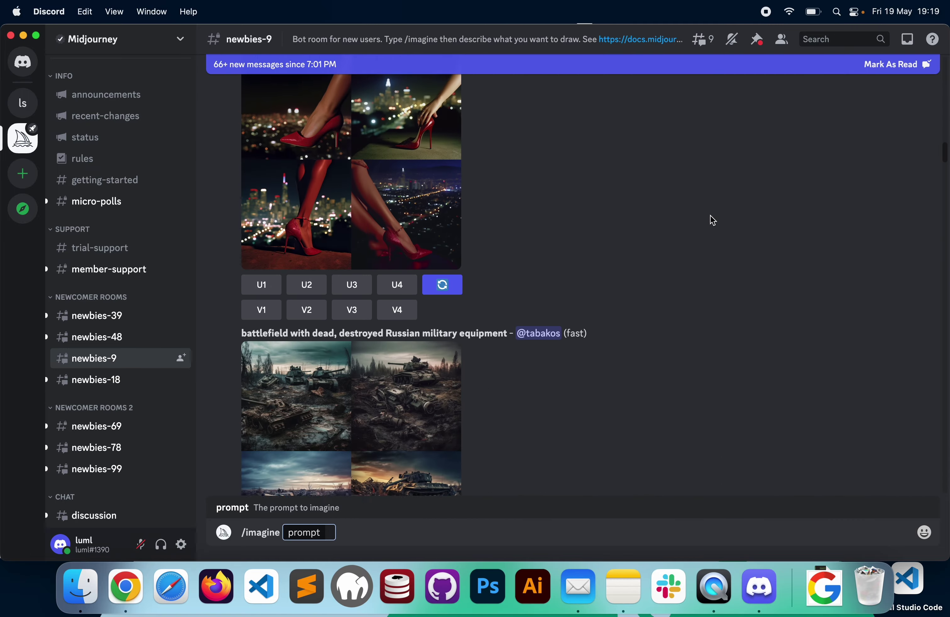
scroll(714, 220, "down", 10)
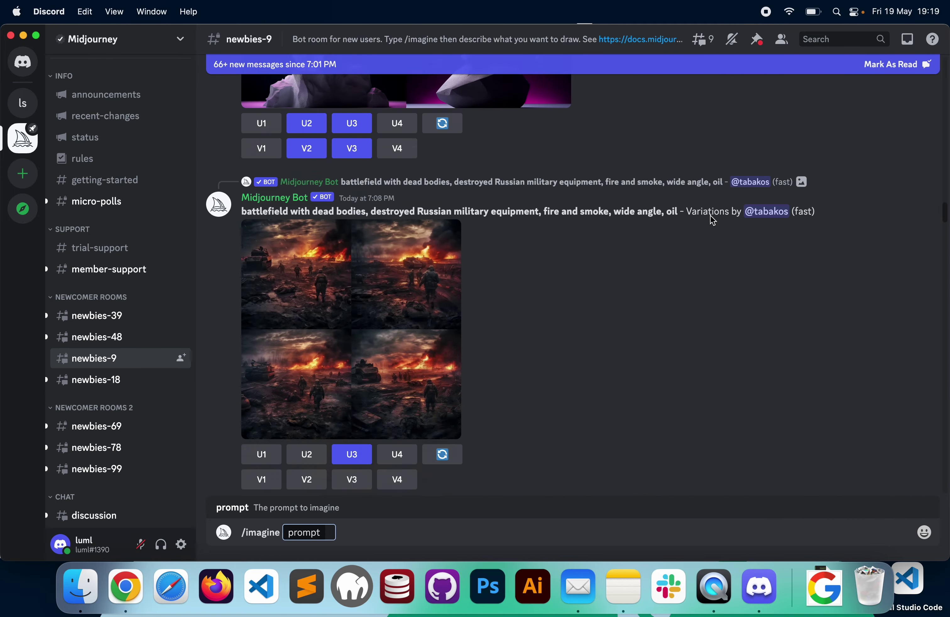
scroll(714, 220, "down", 10)
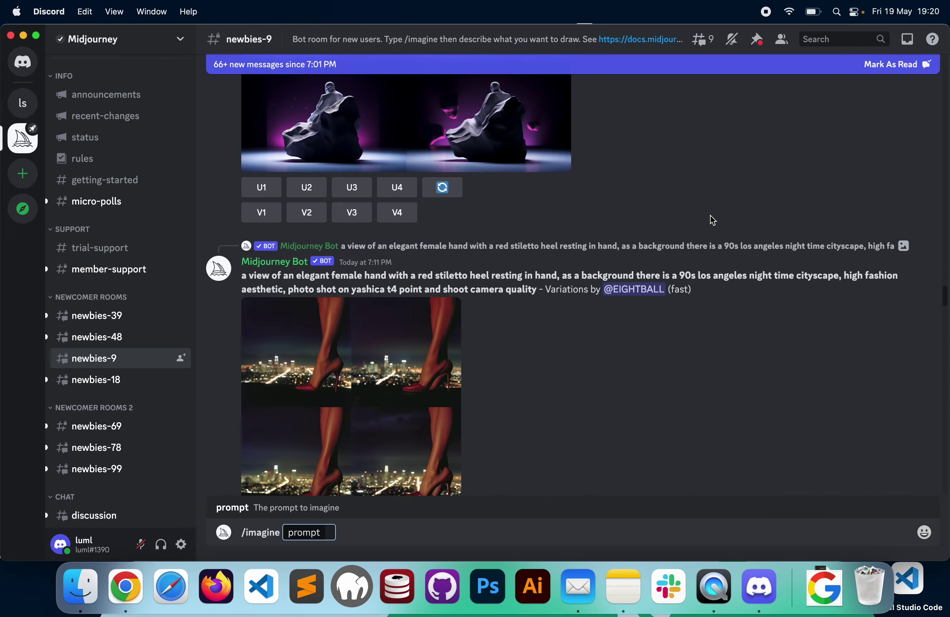
- Open the newbies-69 channel and browse its recent prompts and generated images down to the newest post
mouse_move(85, 421)
scroll(86, 420, "down", 6)
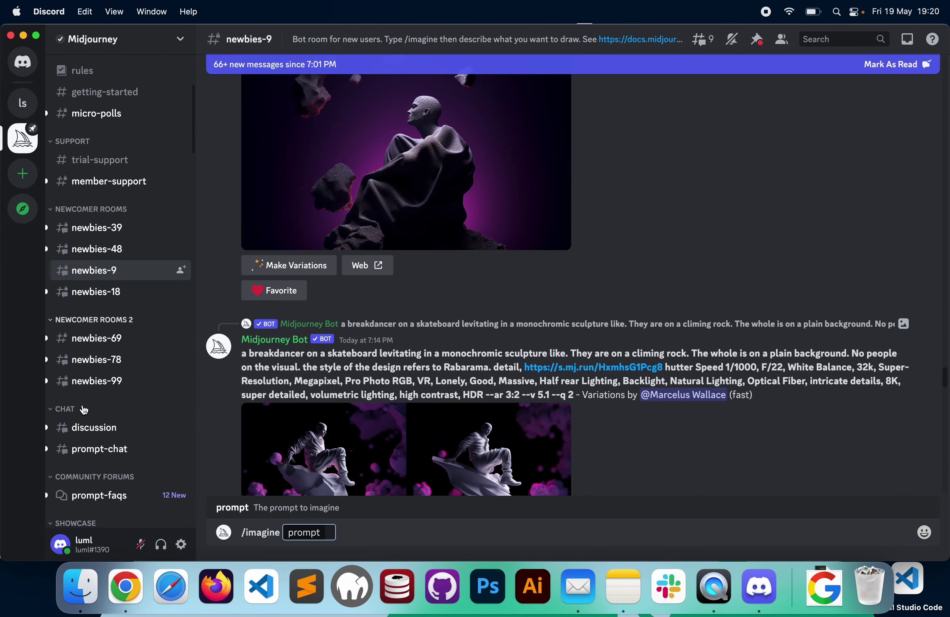
left_click(104, 218)
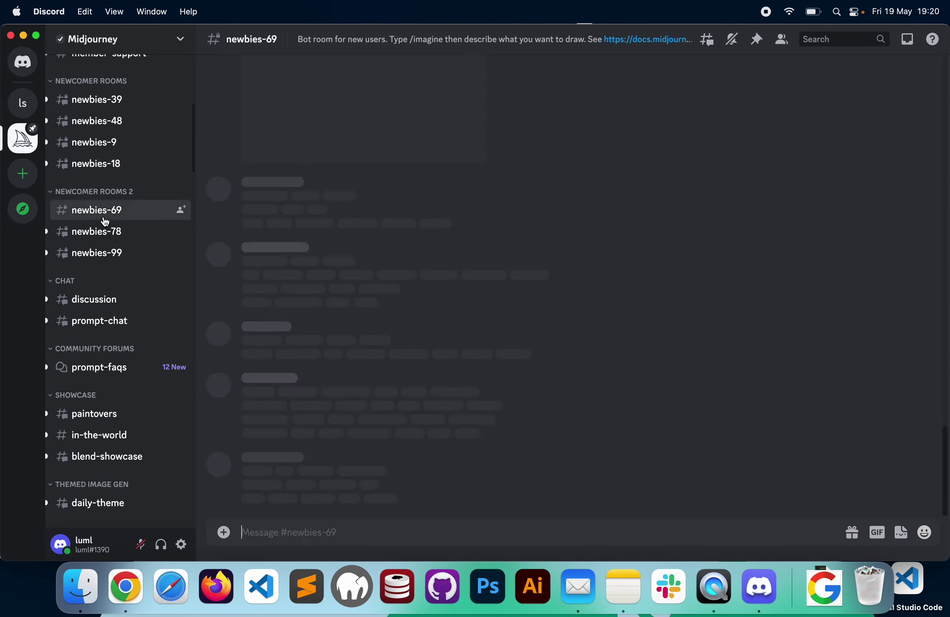
scroll(770, 324, "up", 10)
scroll(773, 325, "down", 15)
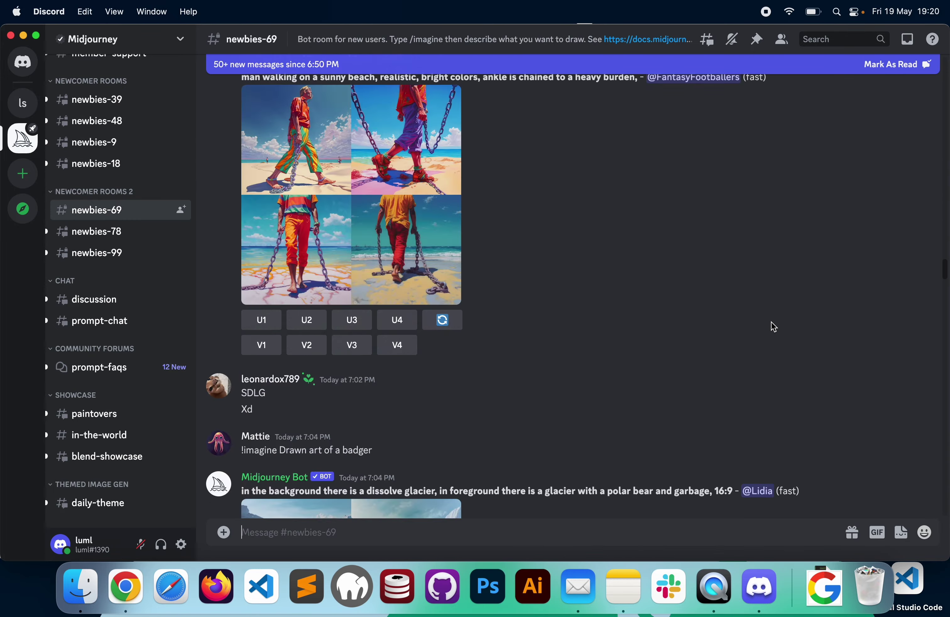
scroll(771, 321, "down", 15)
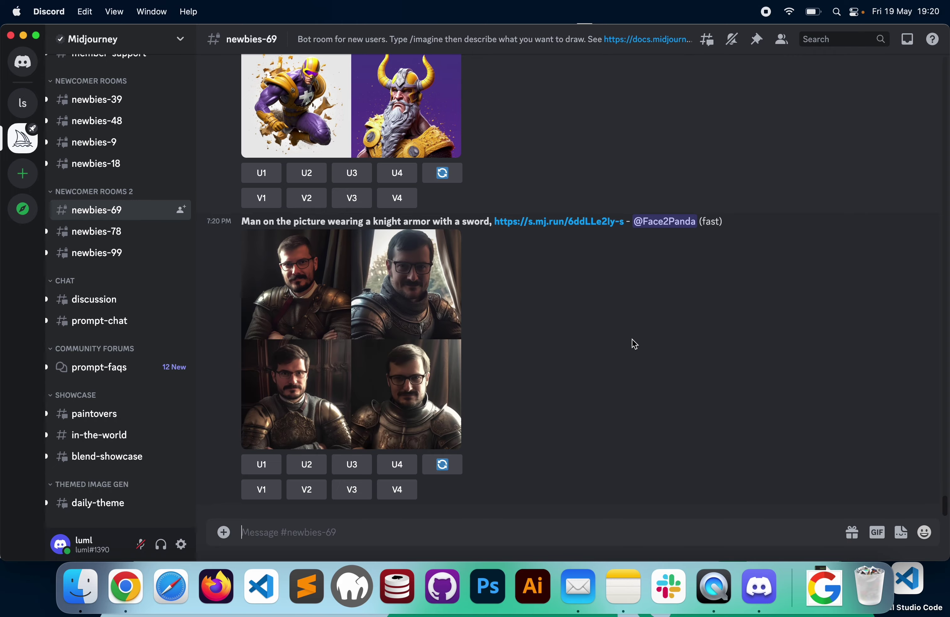
scroll(636, 344, "up", 5)
scroll(631, 349, "up", 9)
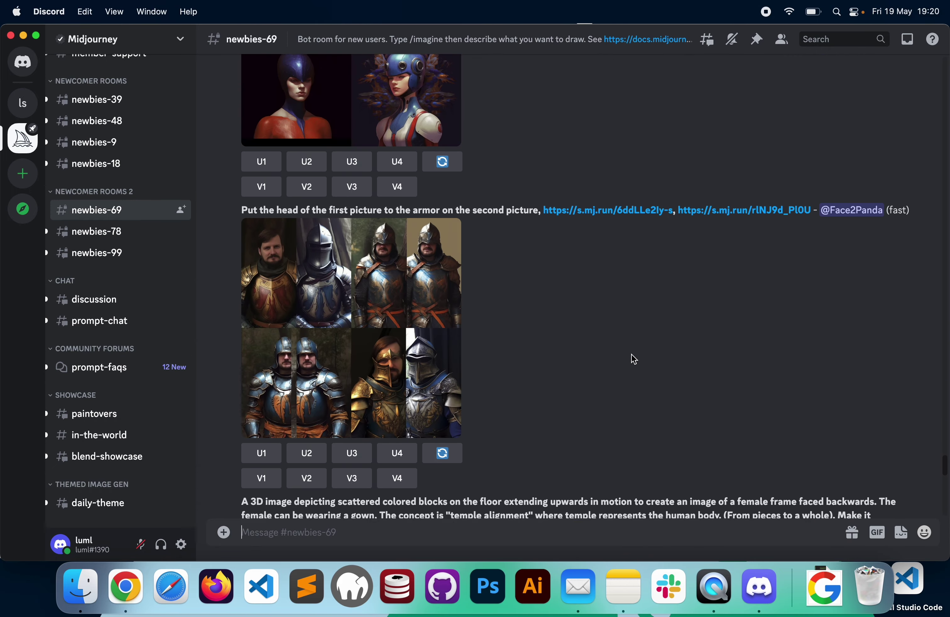
scroll(630, 362, "down", 20)
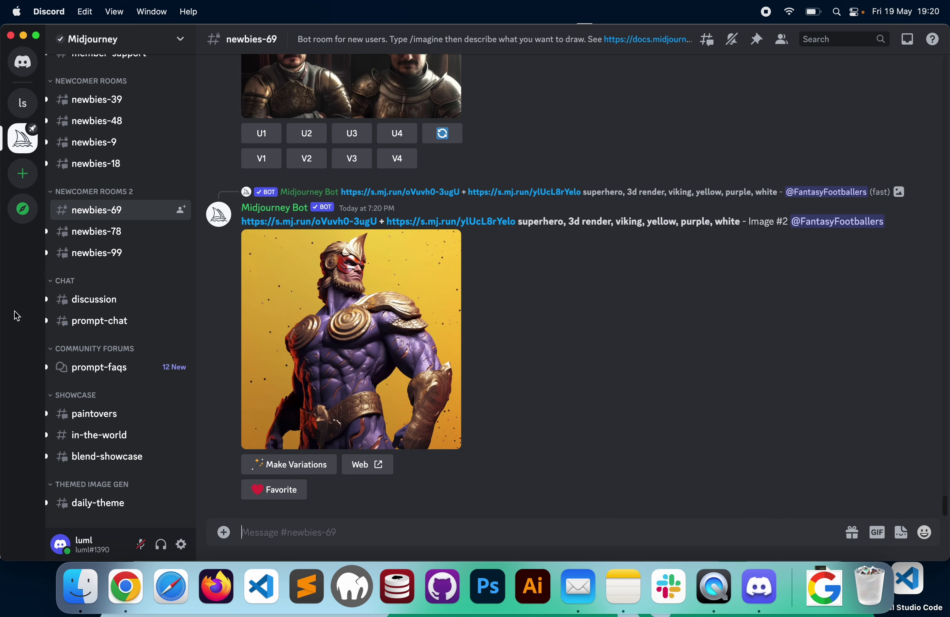
- Create a personal server for me and my friends, named "Midjounrey Server"
left_click(29, 174)
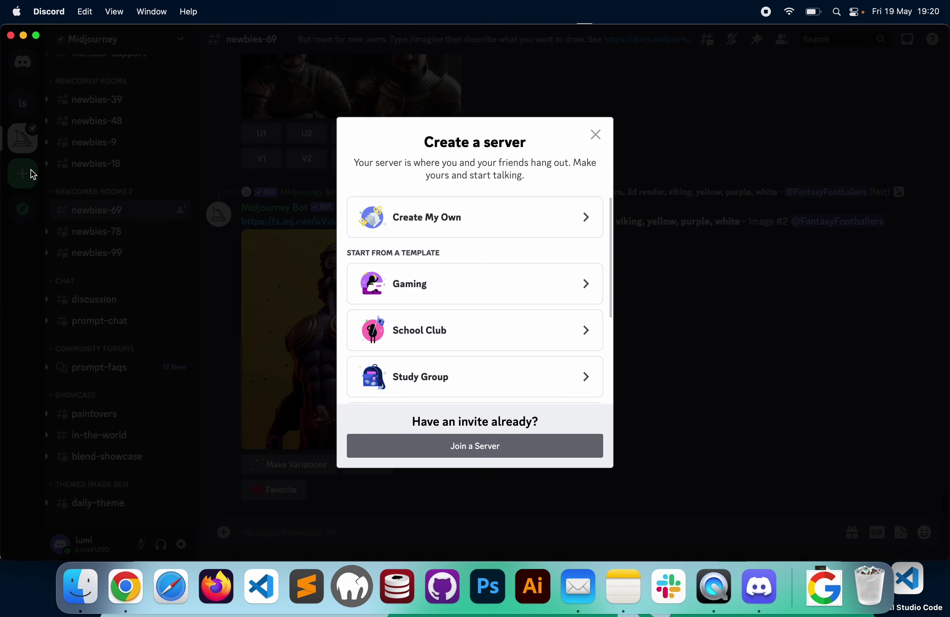
left_click(478, 215)
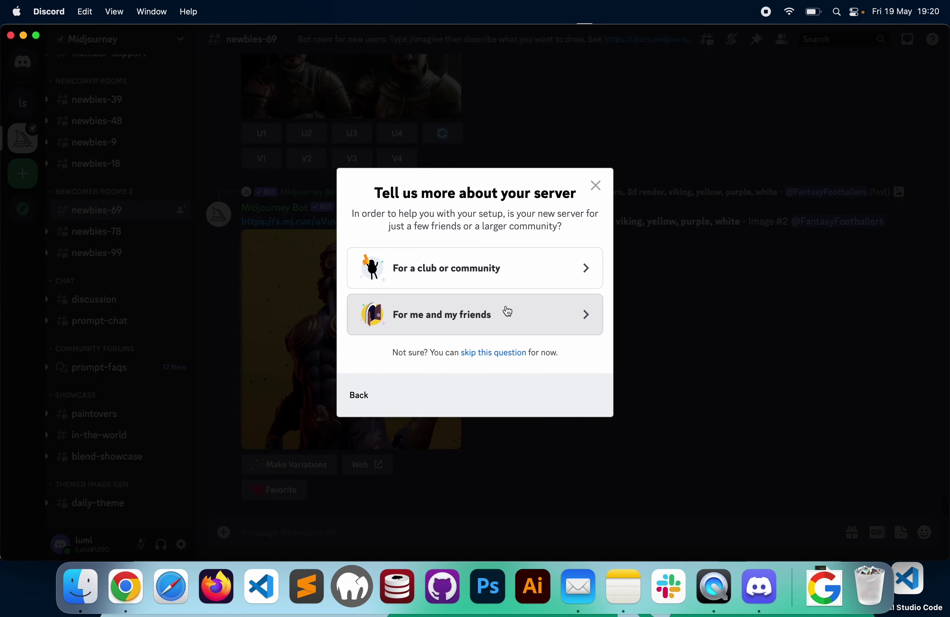
left_click(515, 312)
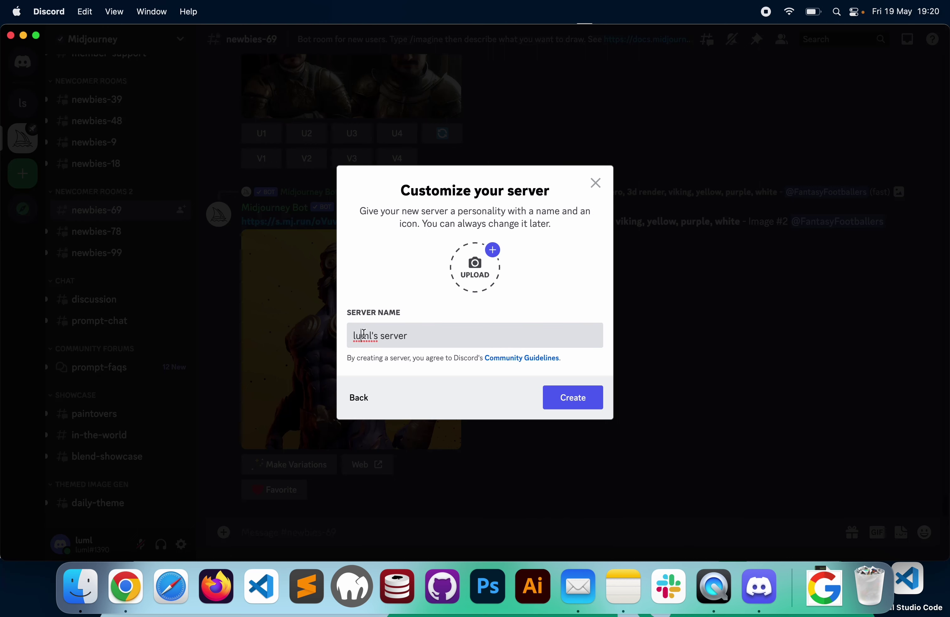
triple_click(364, 335)
type("Midjounrey Server")
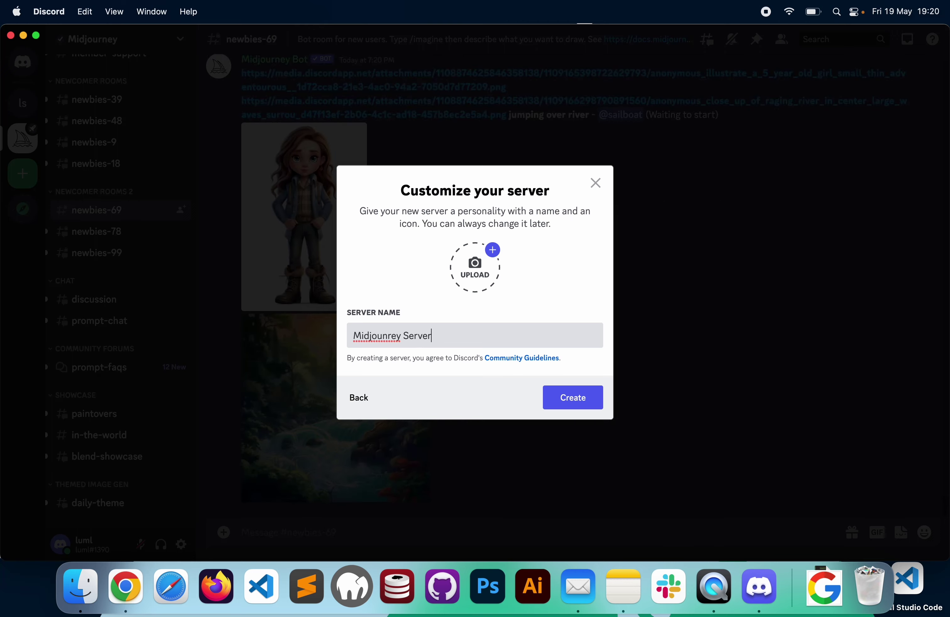
left_click(566, 398)
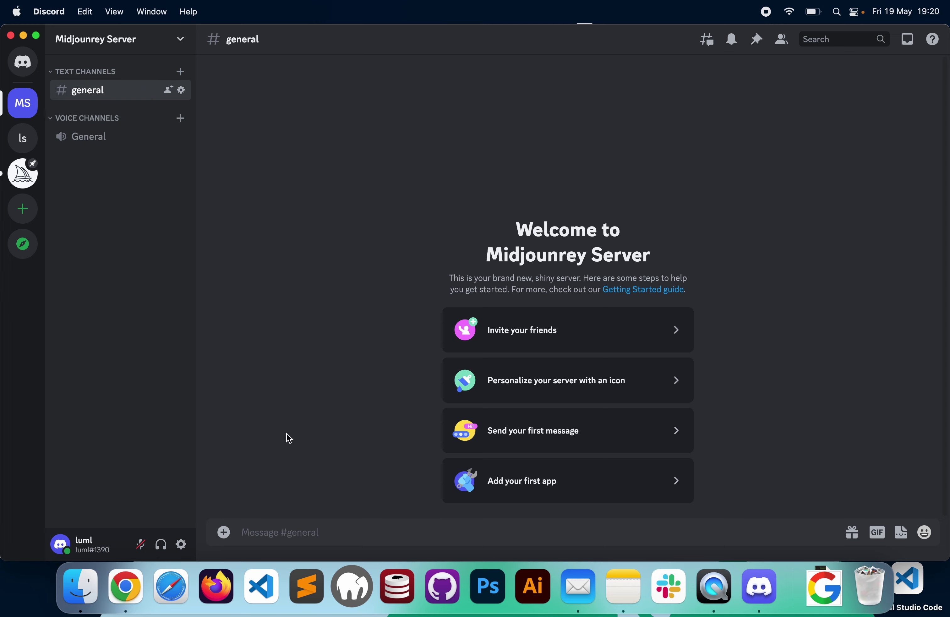
- Search the App Directory for "midjourney" from the new server's app setup and open the Midjourney Bot page
left_click(541, 488)
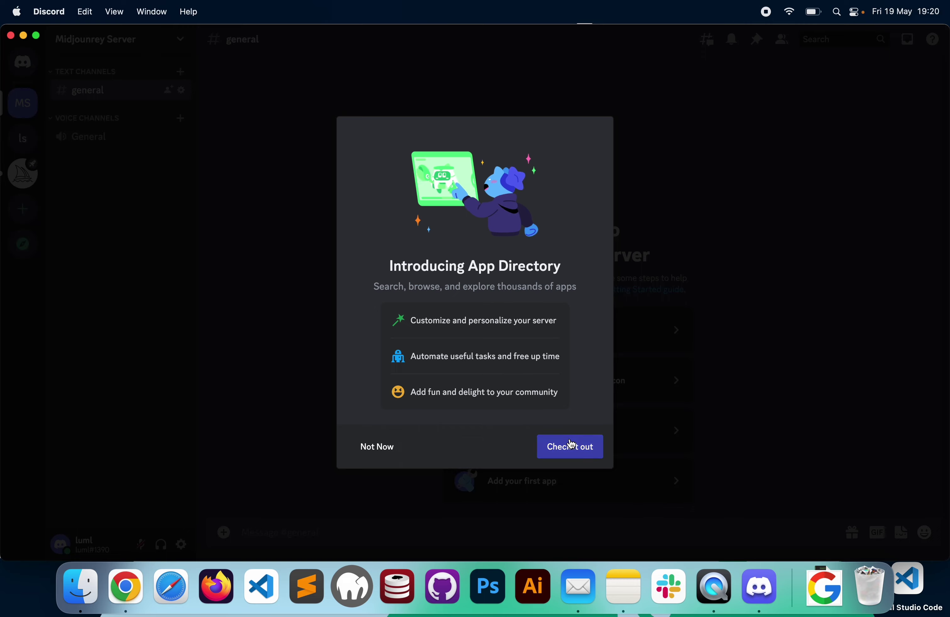
left_click(572, 445)
left_click(359, 177)
type("mi")
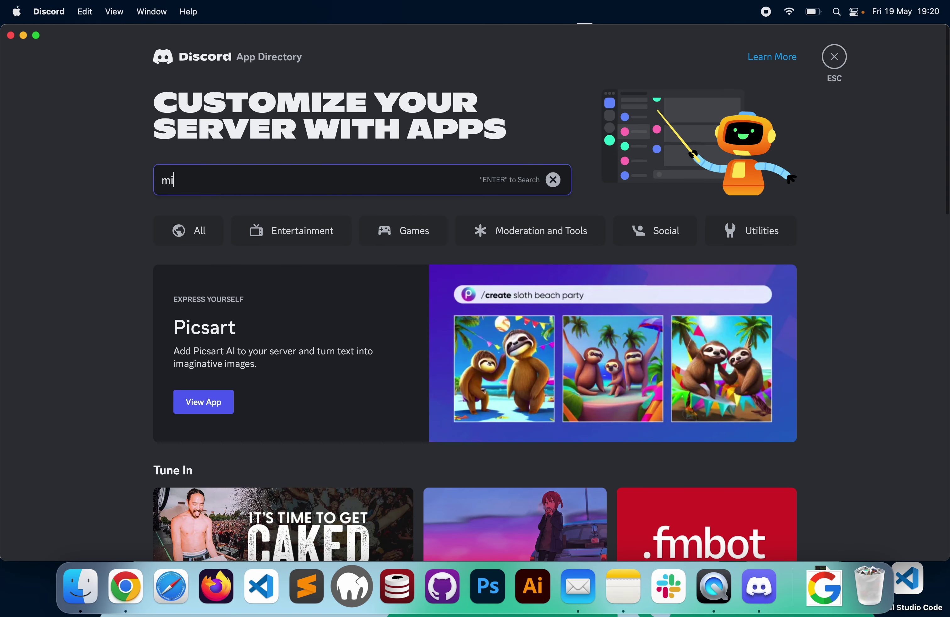
type("djounrey")
double_click(245, 179)
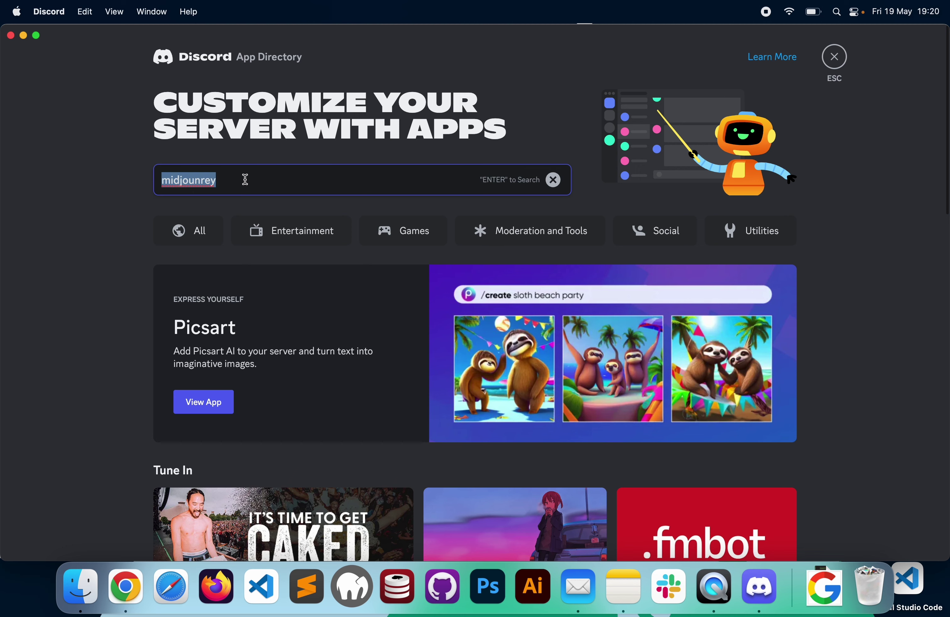
type("midjourney")
key("Return")
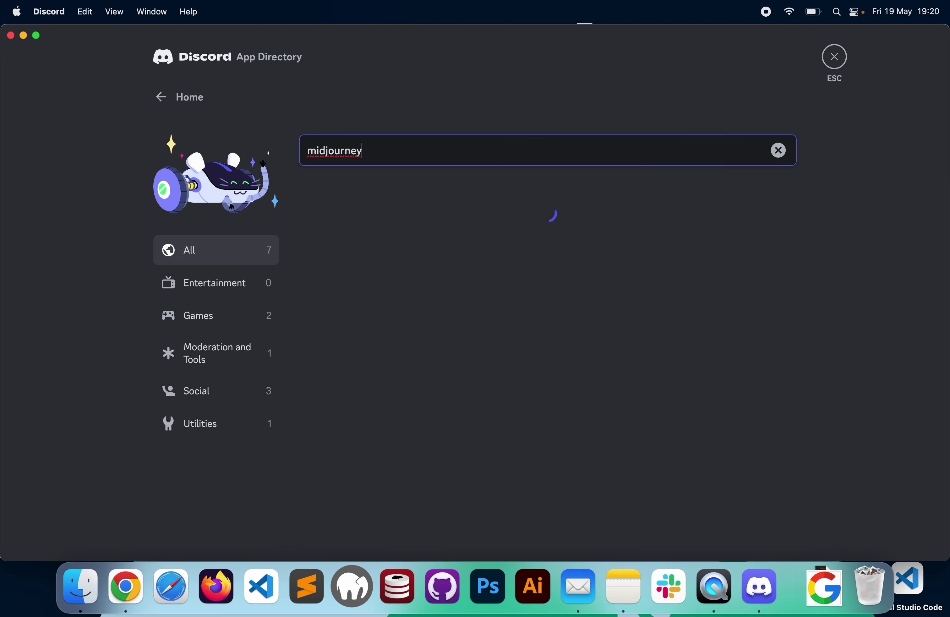
left_click(506, 205)
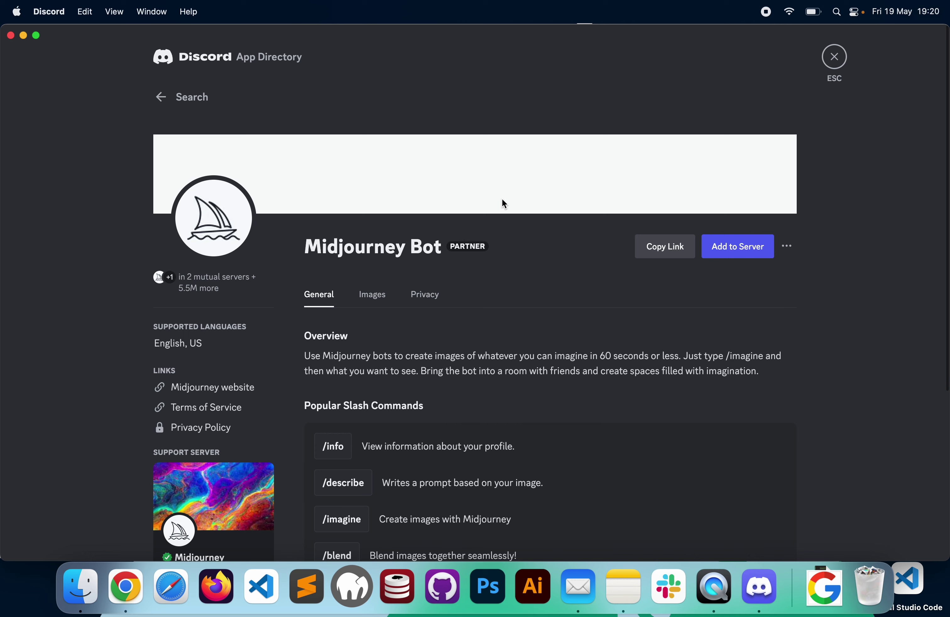
- Add Midjourney Bot to Midjounrey Server with all requested permissions, complete the human check, and return to the server
left_click(744, 254)
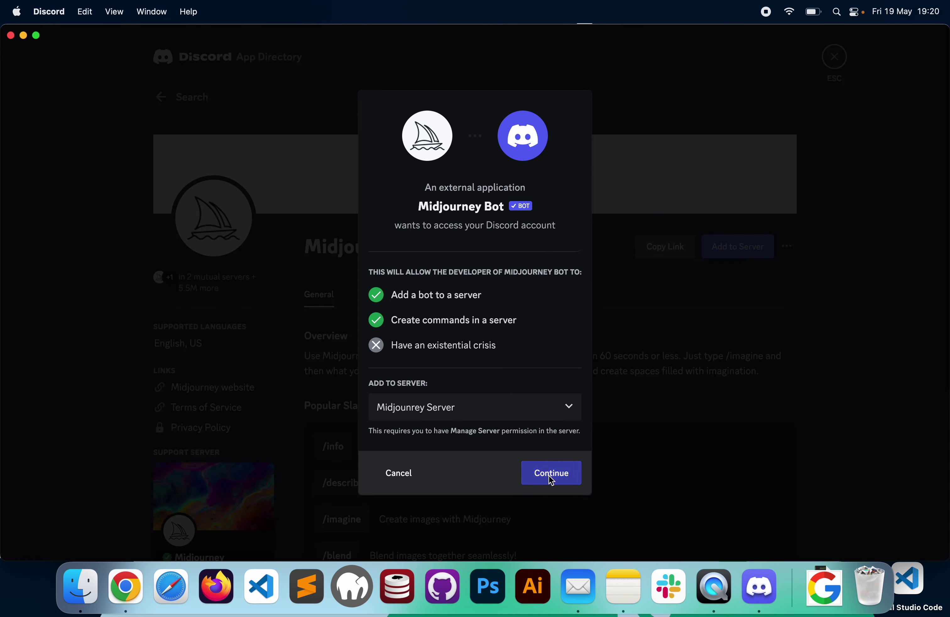
left_click(573, 486)
left_click(559, 515)
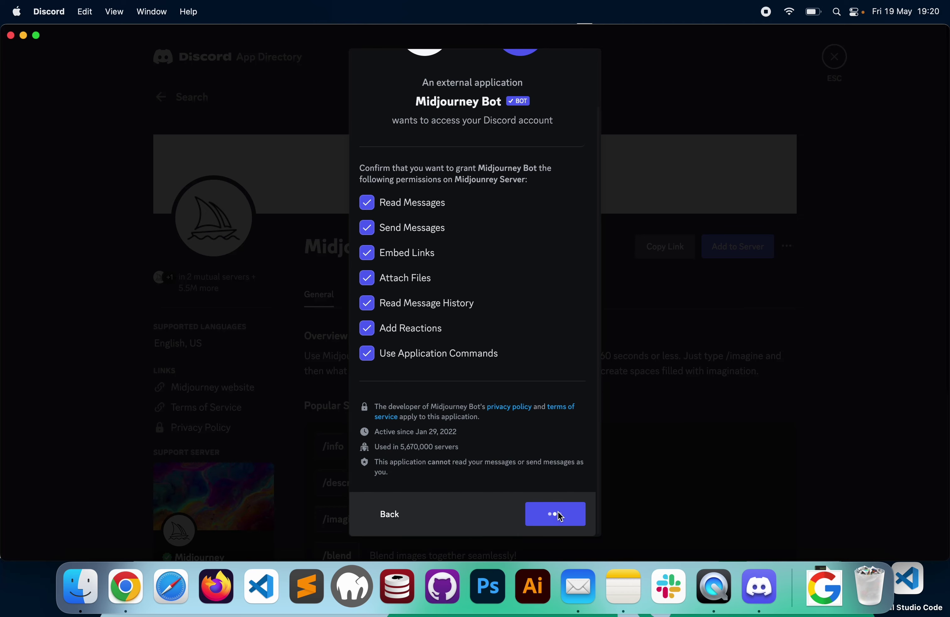
left_click(399, 350)
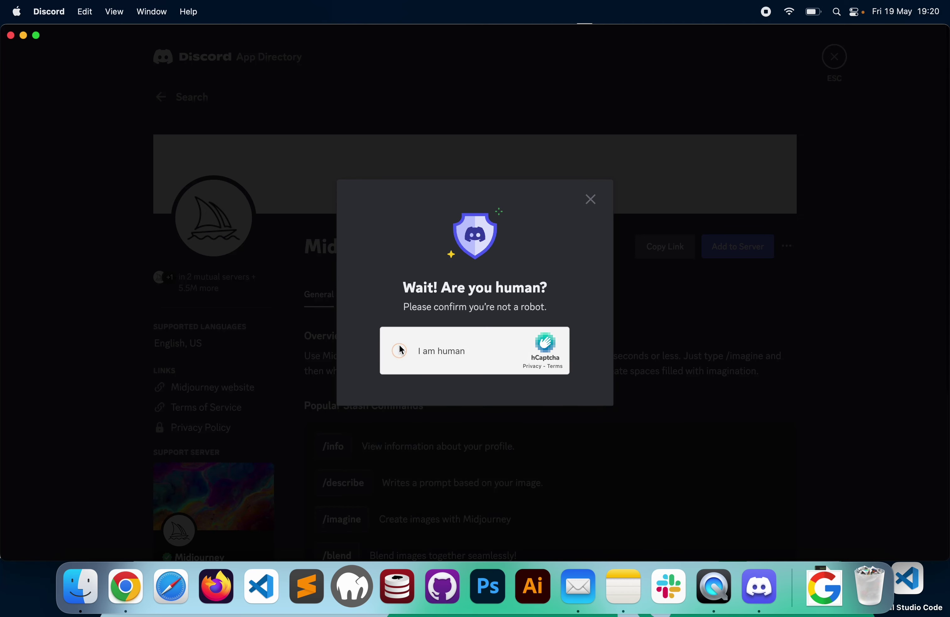
left_click(560, 511)
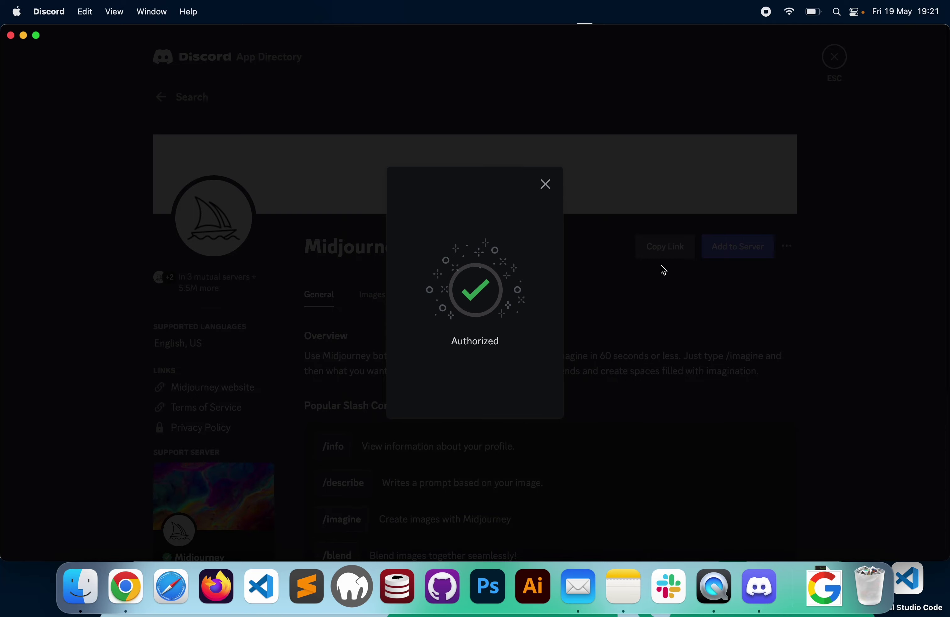
left_click(546, 184)
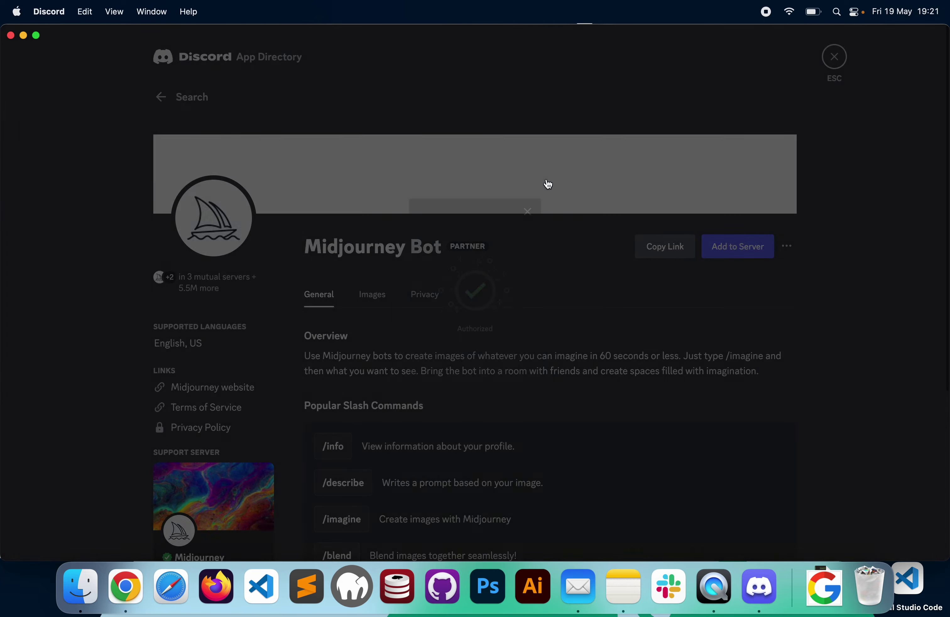
left_click(838, 56)
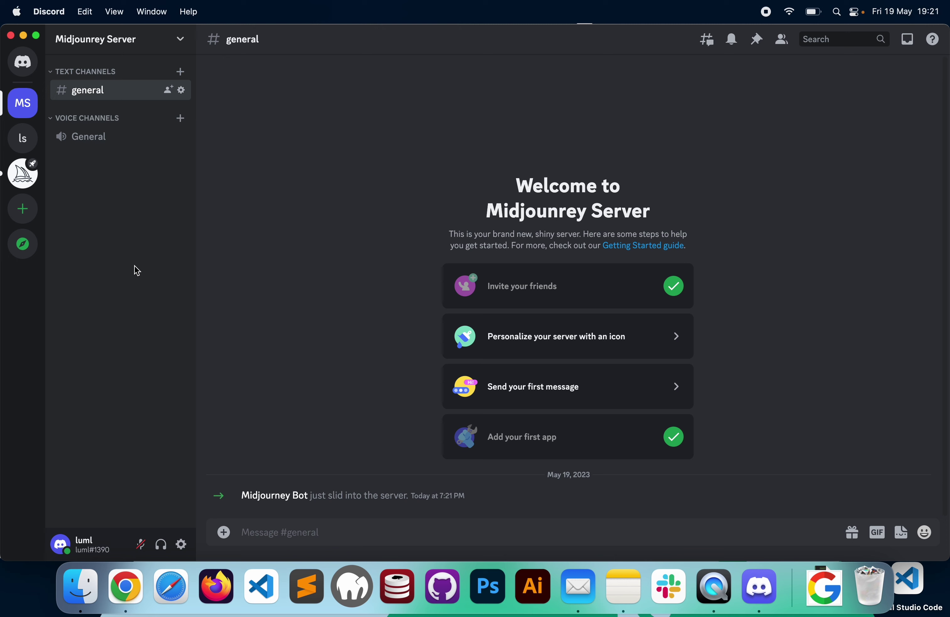
- Open the other existing personal server and review its Pineapple Smoothie --v 5 image grid and upscaled image
left_click(23, 138)
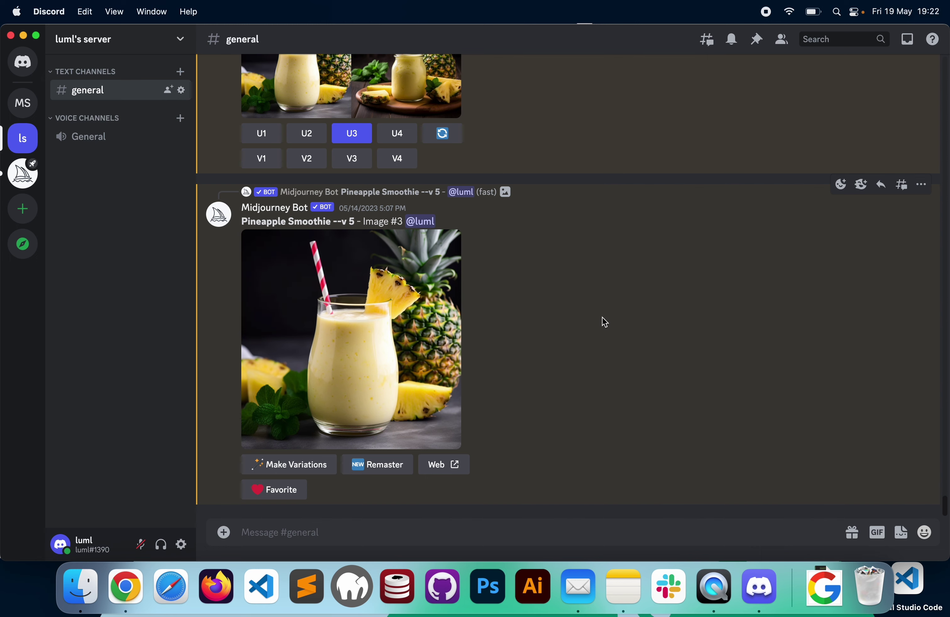
scroll(605, 323, "up", 7)
scroll(602, 328, "up", 1)
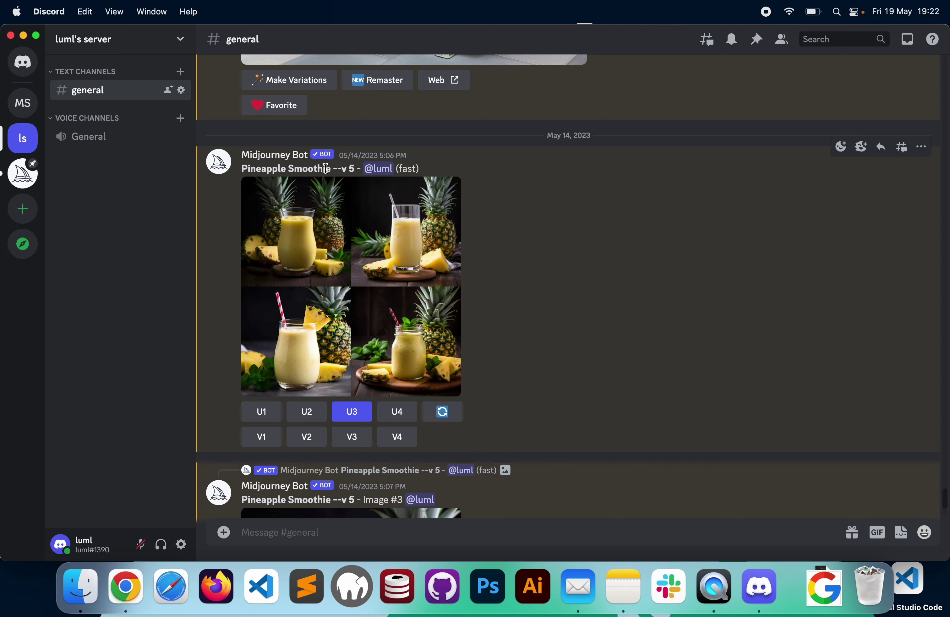
- Highlight the Pineapple Smoothie --v 5 prompt and review the upscaled Image #3 below its grid
left_click_drag(327, 169, 249, 170)
left_click(585, 249)
scroll(586, 281, "down", 5)
scroll(583, 277, "down", 5)
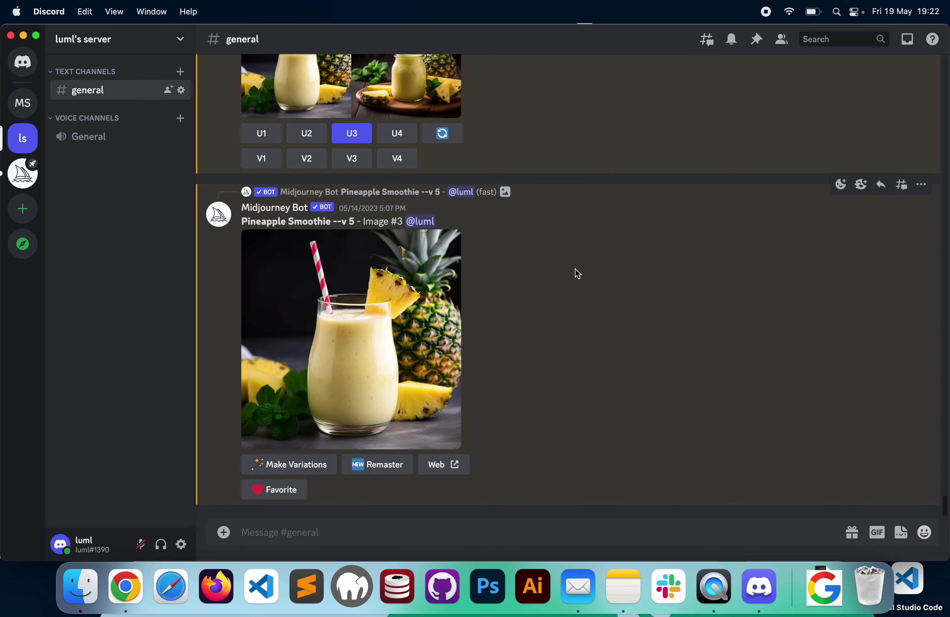
- Switch to Chrome and look through the artisinyou.com home page for the pineapple smoothie and vegan salad article images
key("super+Tab")
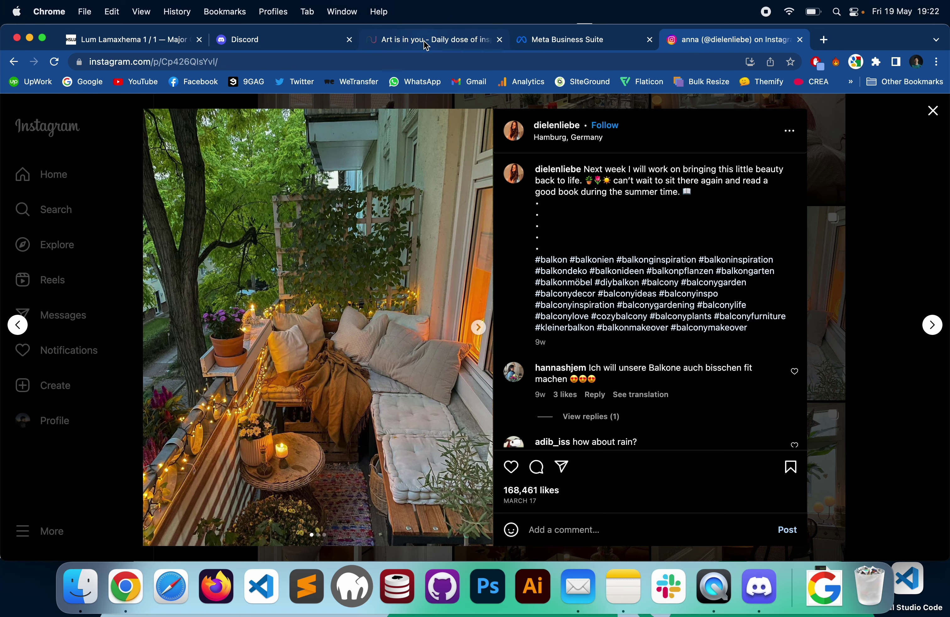
left_click(424, 41)
scroll(185, 448, "down", 4)
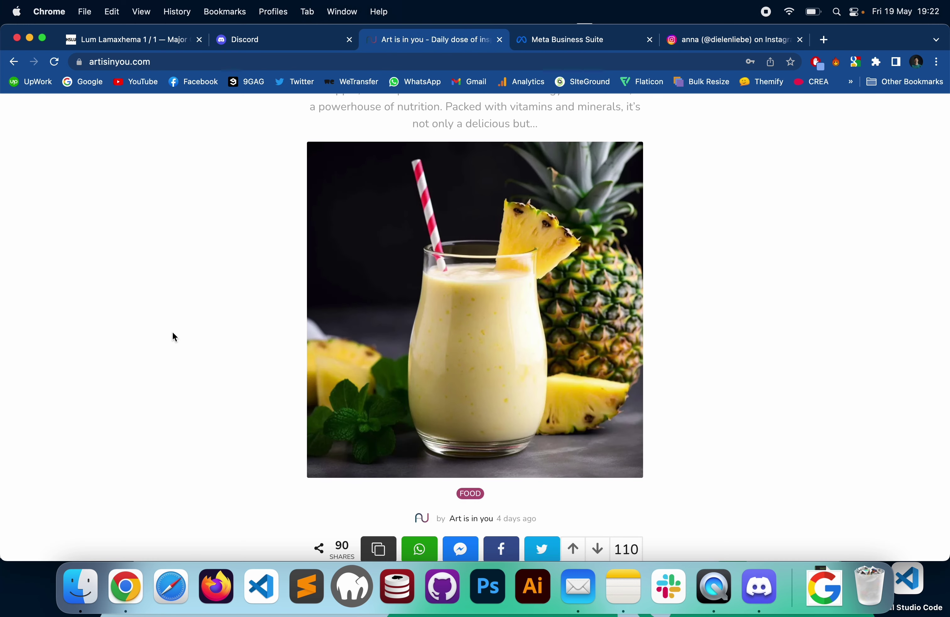
scroll(173, 334, "down", 3)
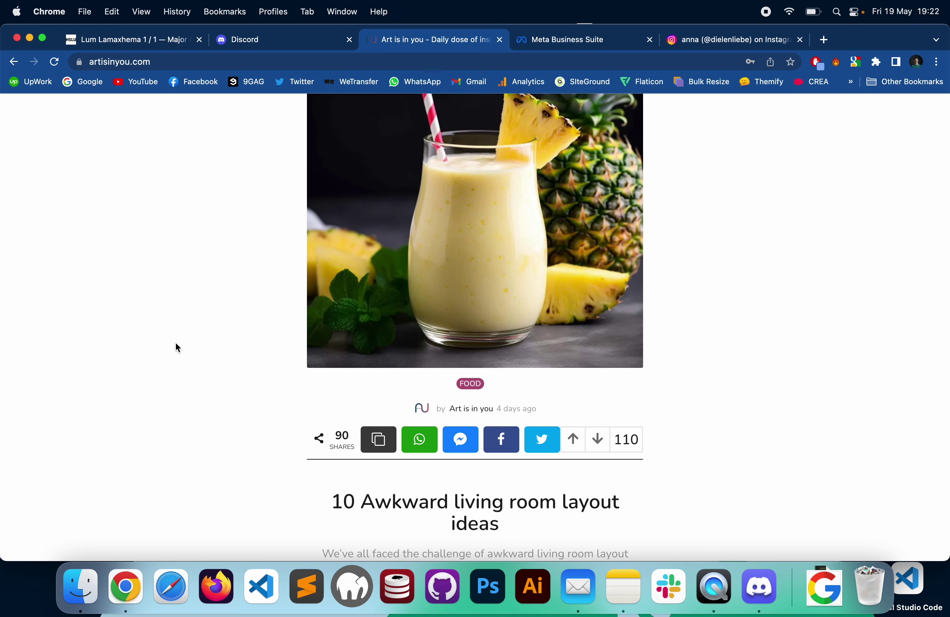
scroll(179, 348, "down", 20)
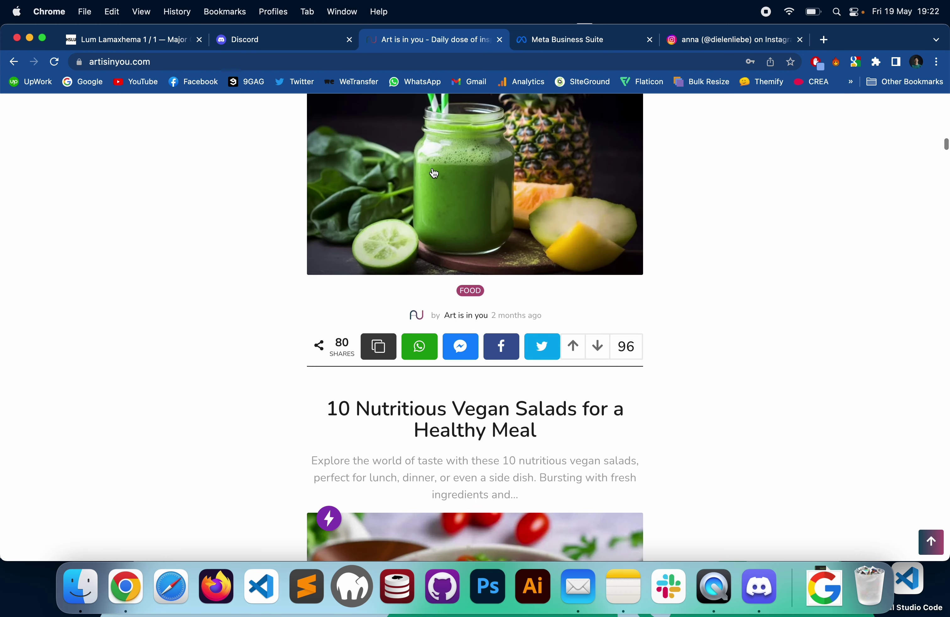
scroll(123, 367, "down", 8)
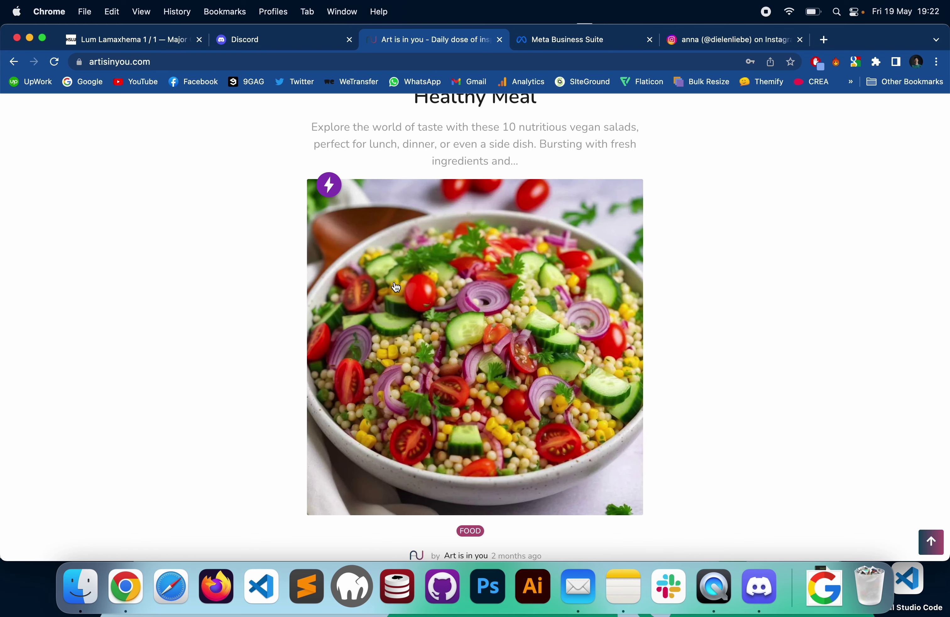
scroll(396, 287, "up", 2)
- Open the 10 Nutritious Vegan Salads article and skim it to the tenth salad and back to the beginning
left_click(459, 353)
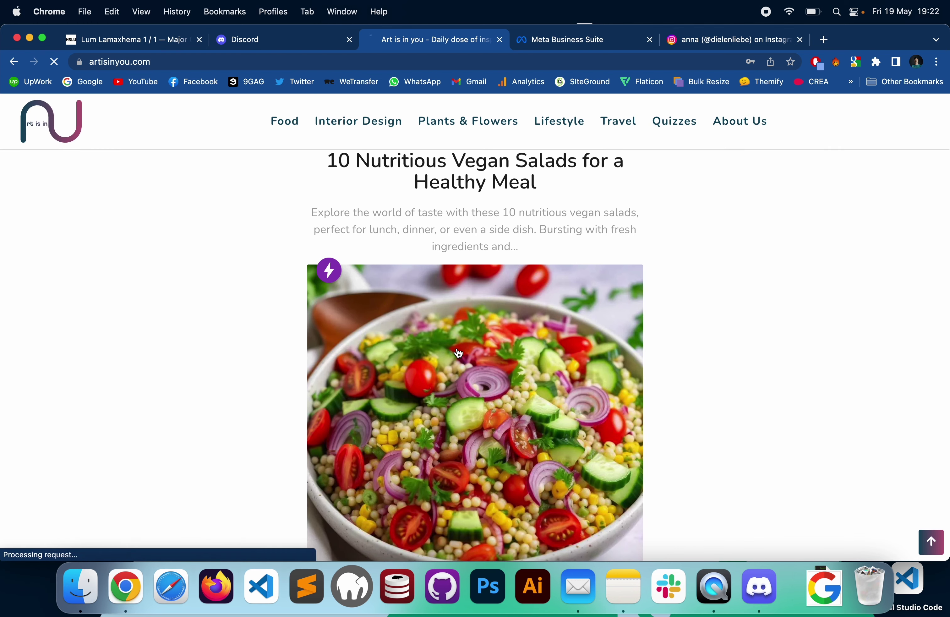
scroll(143, 393, "down", 5)
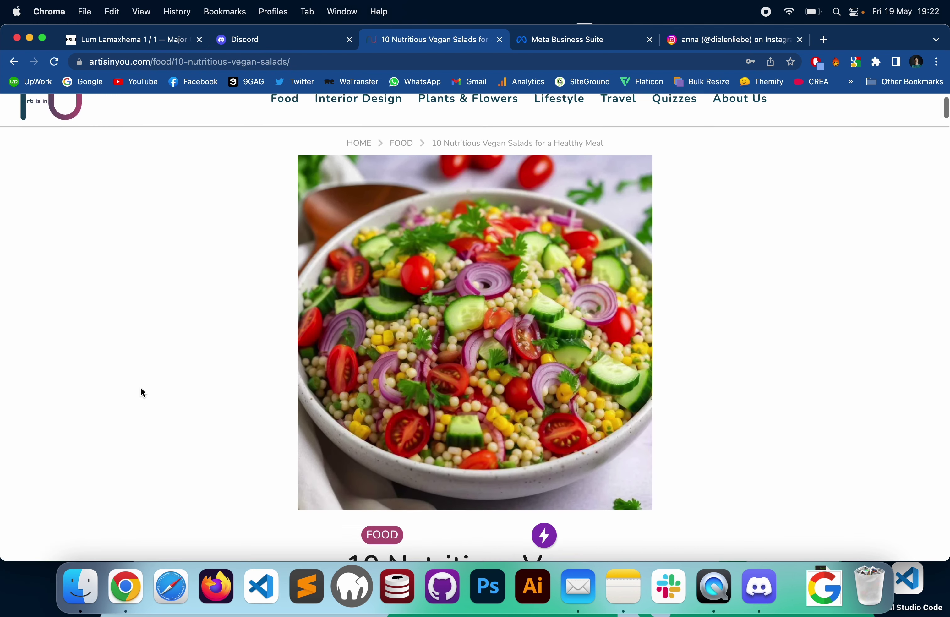
scroll(142, 392, "down", 20)
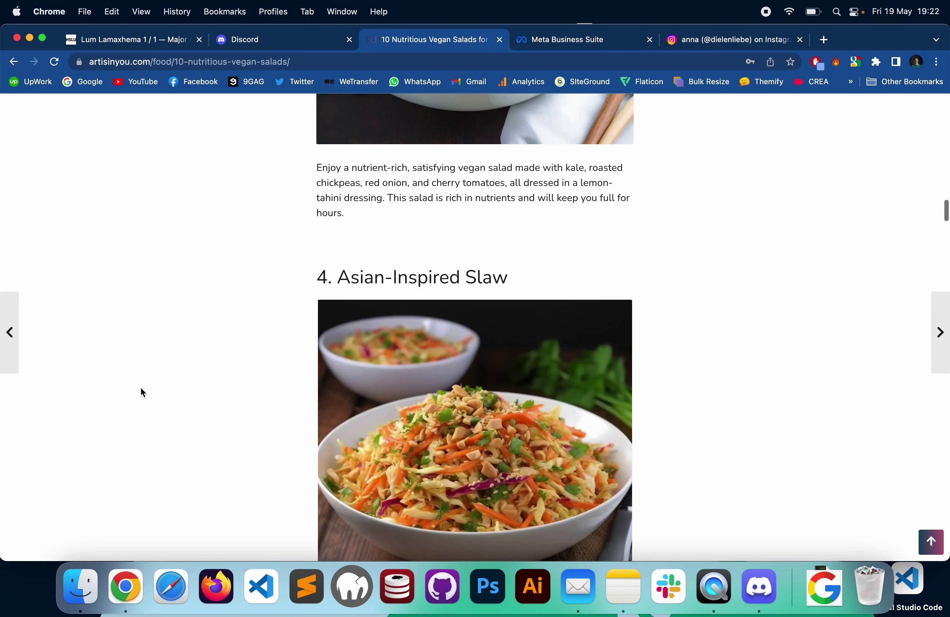
scroll(143, 393, "down", 20)
scroll(143, 393, "up", 15)
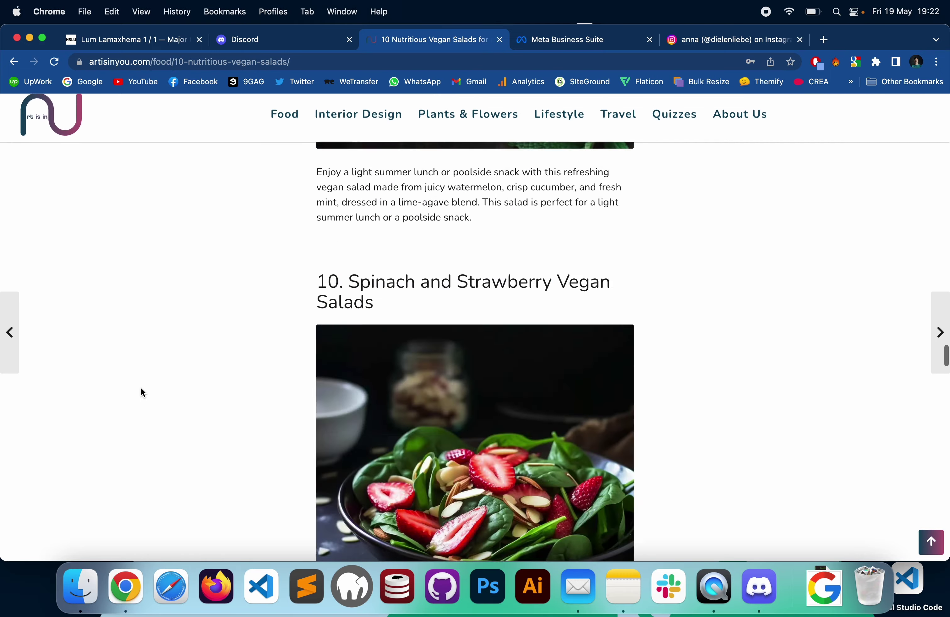
scroll(141, 388, "up", 20)
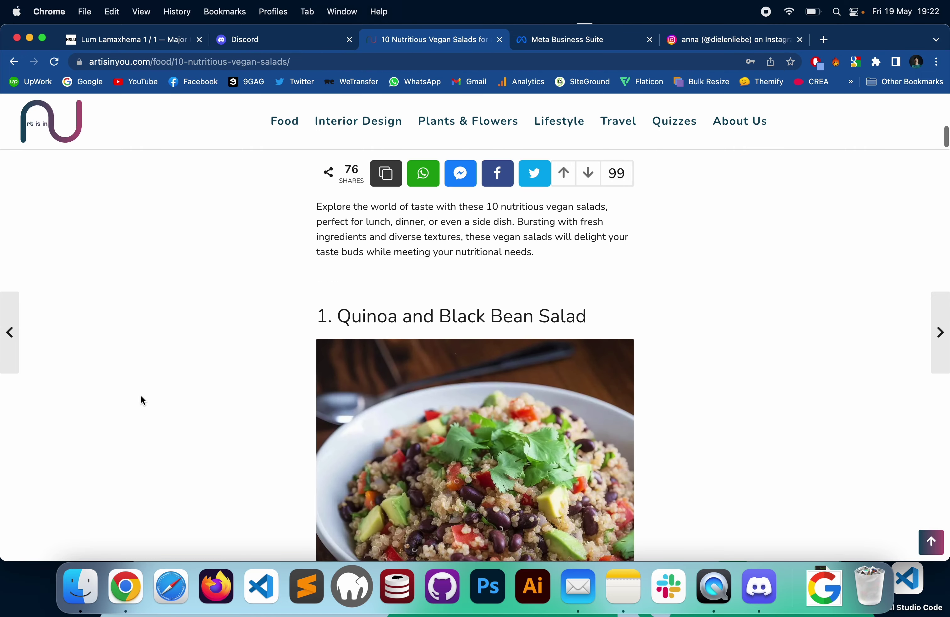
scroll(142, 405, "up", 10)
- Examine the images of salads 1 to 3 and highlight the Kale and Roasted Chickpea Salad heading
scroll(142, 409, "down", 15)
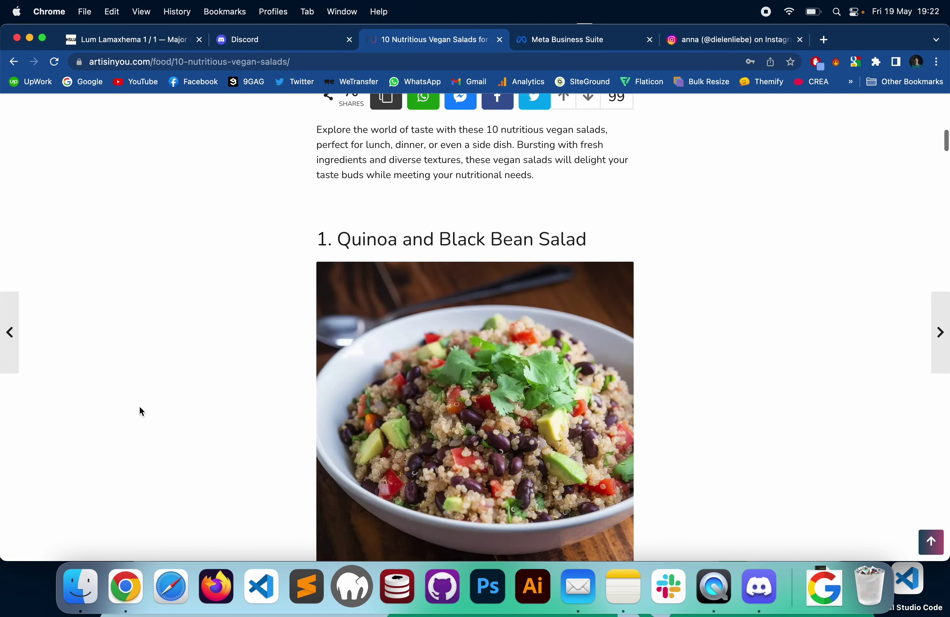
scroll(139, 408, "down", 7)
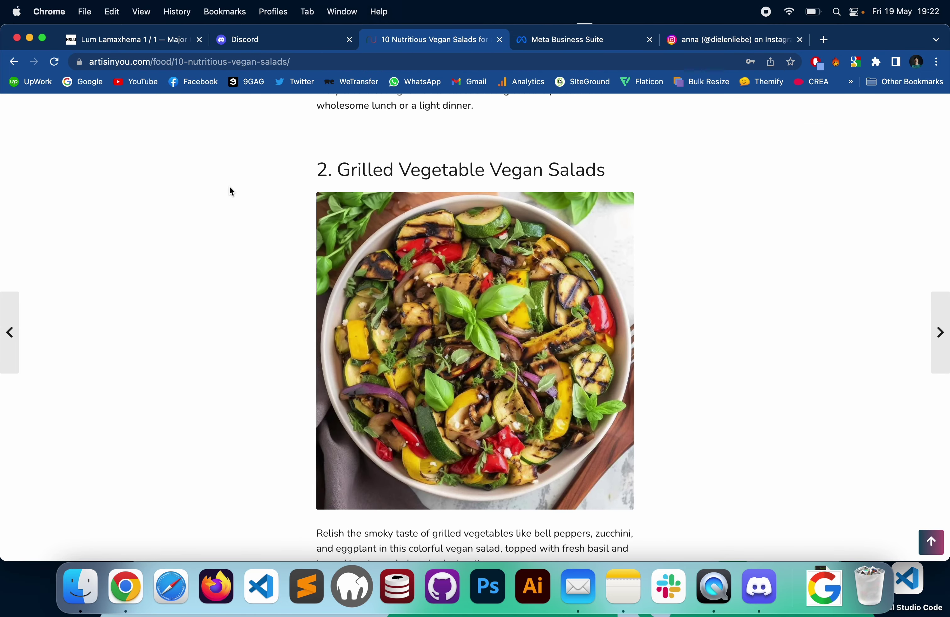
scroll(229, 349, "down", 12)
scroll(280, 310, "up", 6)
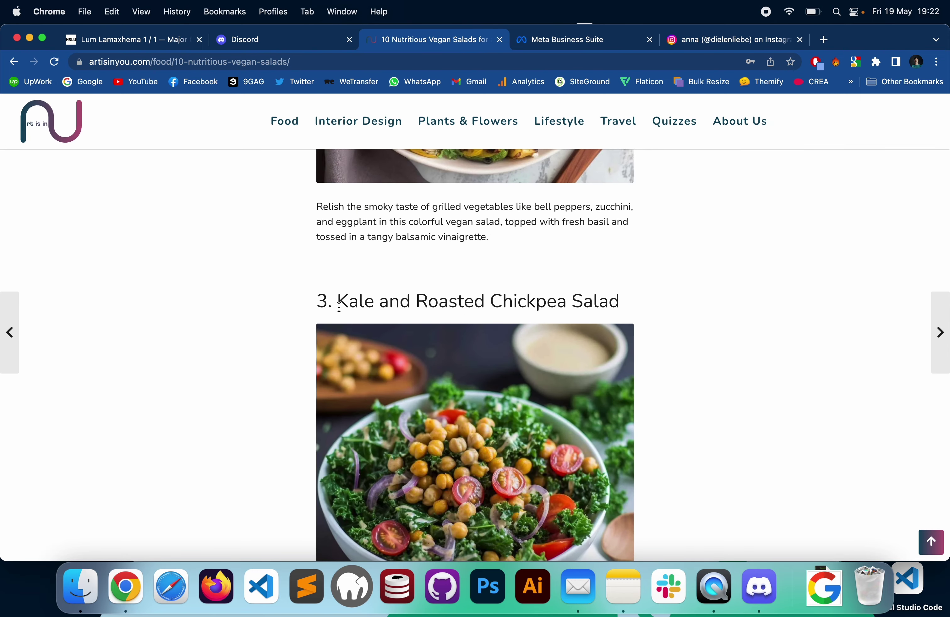
left_click_drag(339, 307, 472, 172)
left_click(620, 303, "shift")
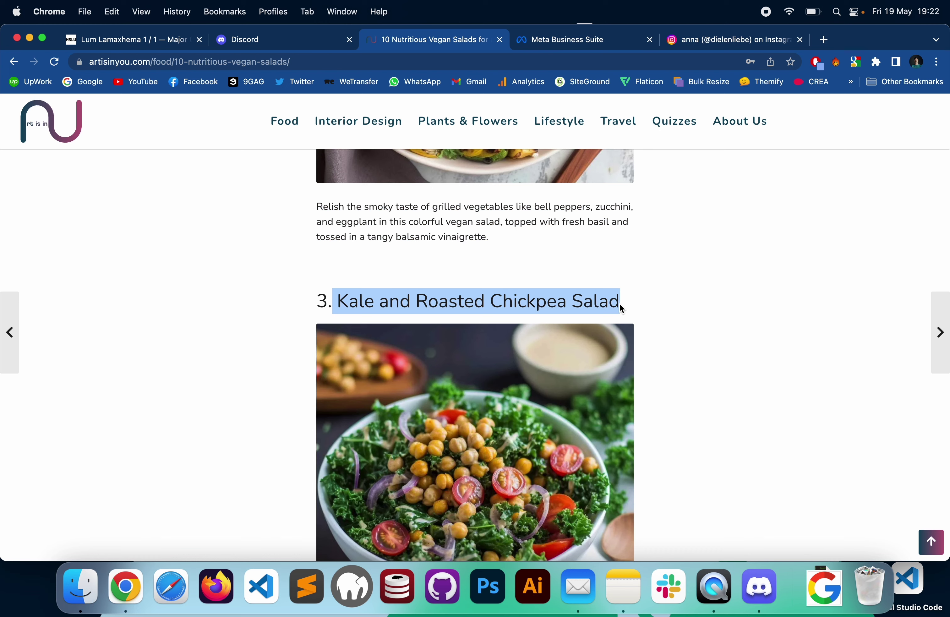
left_click(240, 283)
- Examine the article's remaining salad images, from Asian-Inspired Slaw to Spinach and Strawberry Vegan Salads
scroll(240, 283, "down", 10)
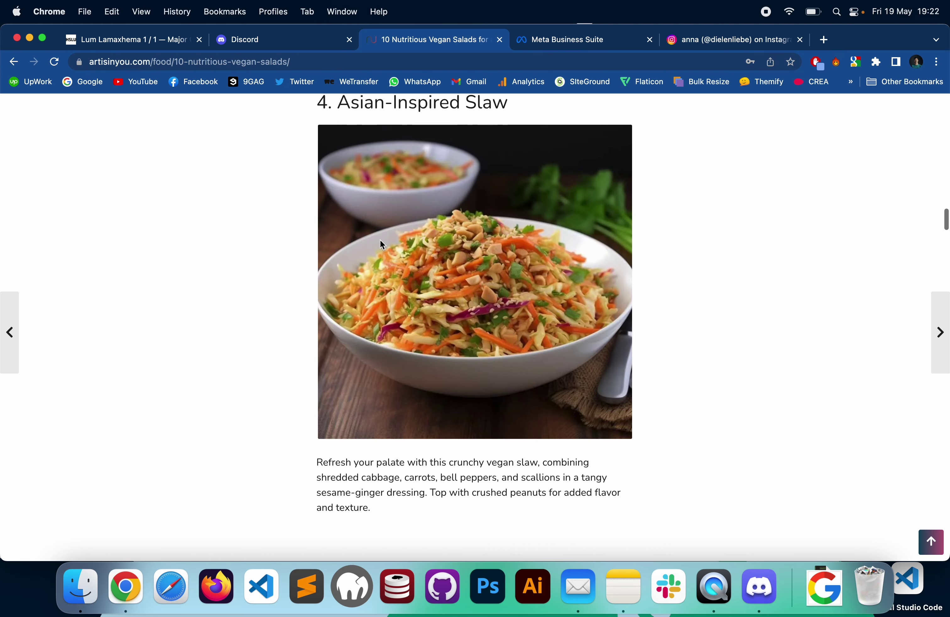
scroll(189, 307, "down", 15)
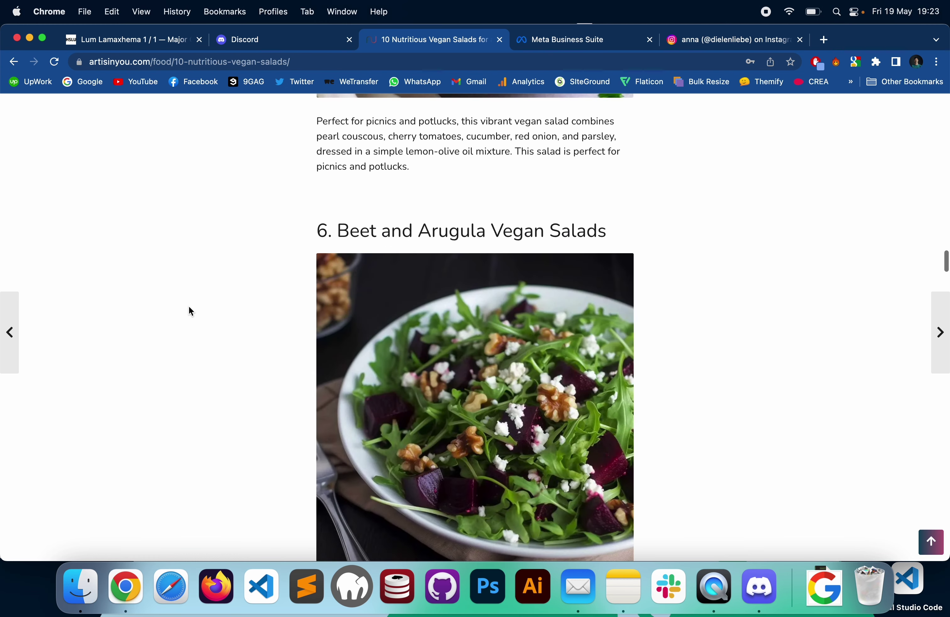
scroll(189, 307, "down", 3)
scroll(189, 307, "down", 12)
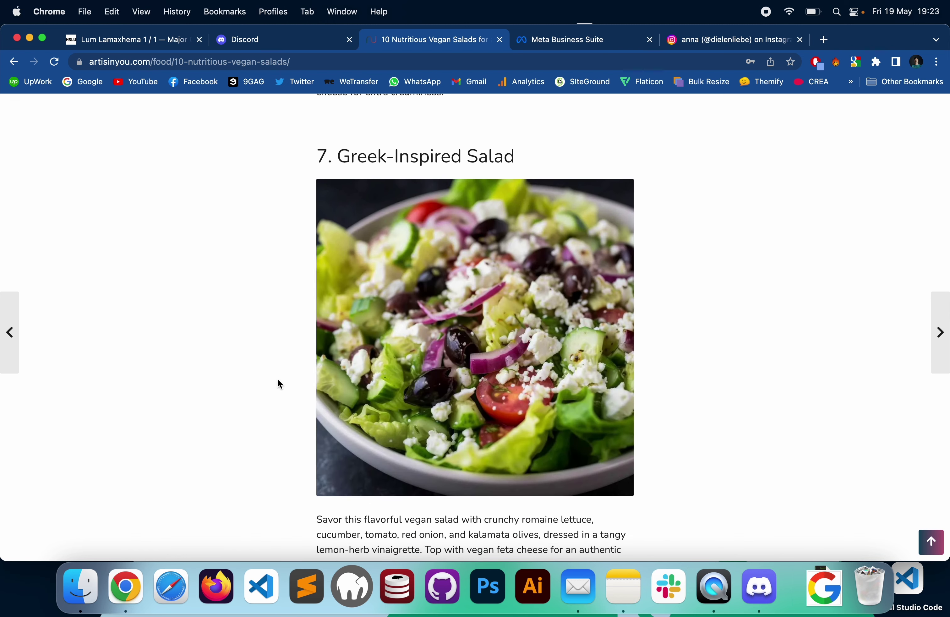
scroll(163, 380, "down", 20)
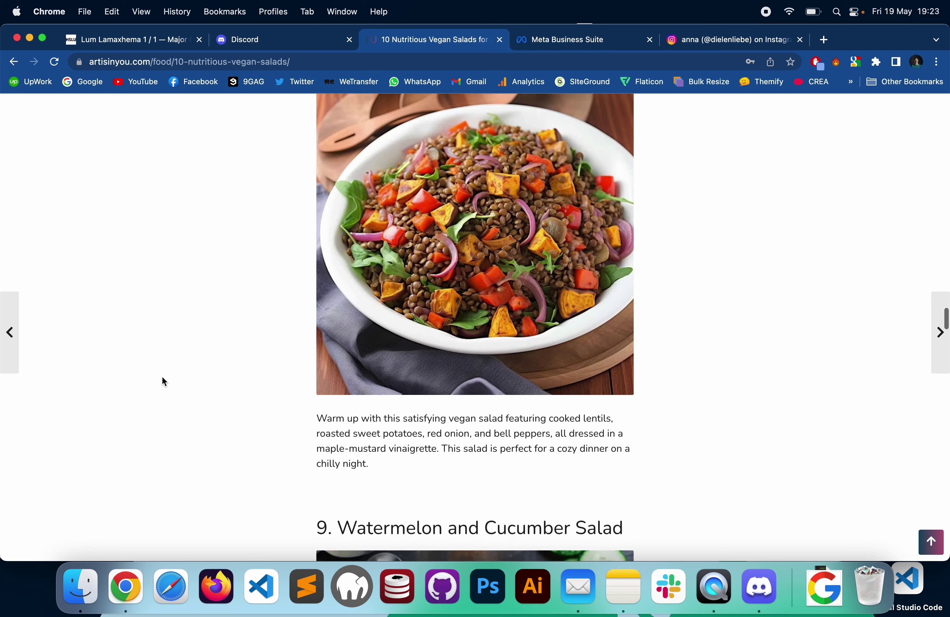
scroll(163, 378, "down", 5)
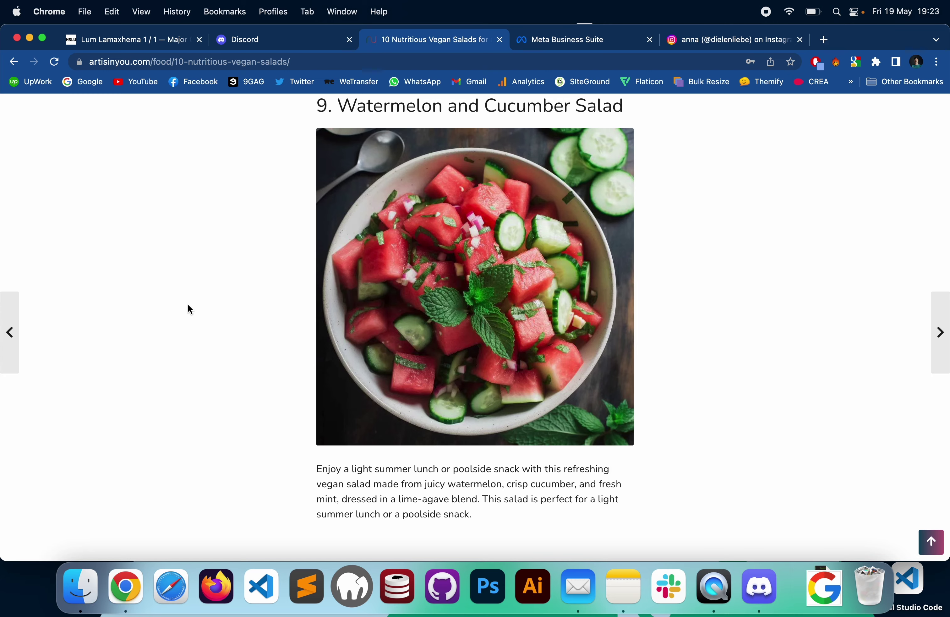
scroll(188, 305, "down", 20)
scroll(188, 305, "up", 14)
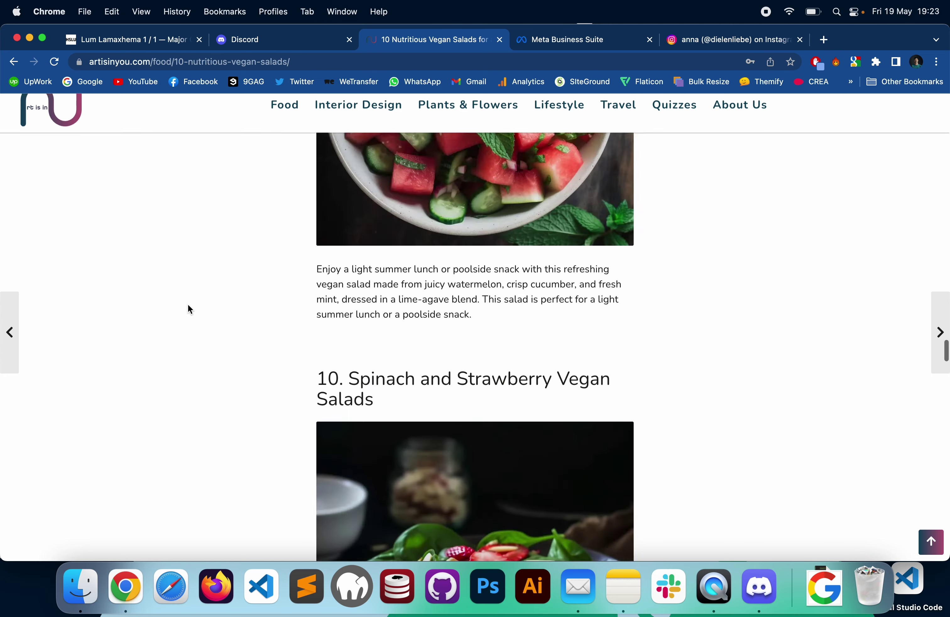
- Switch to Meta Business Suite, review the insights and feed preview of the "A cozy balcony is all I need" post, and return to the content list
key("ctrl+Tab")
scroll(375, 352, "down", 1)
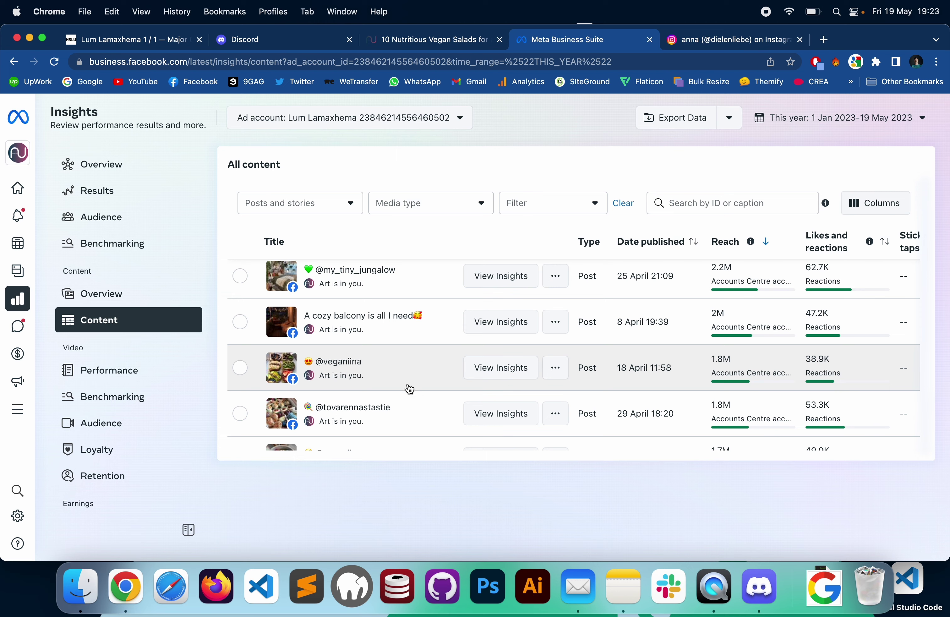
left_click(418, 40)
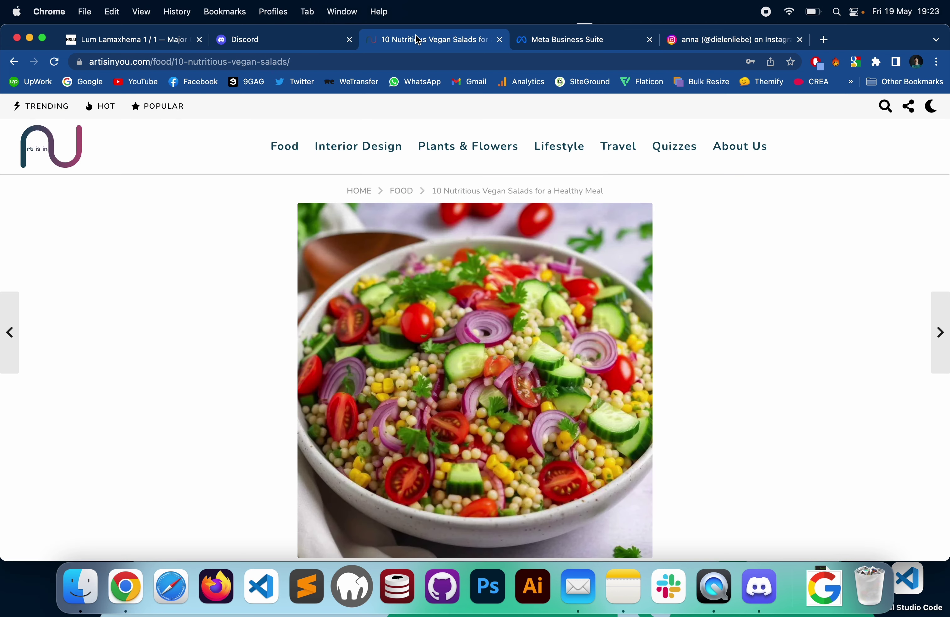
left_click(579, 43)
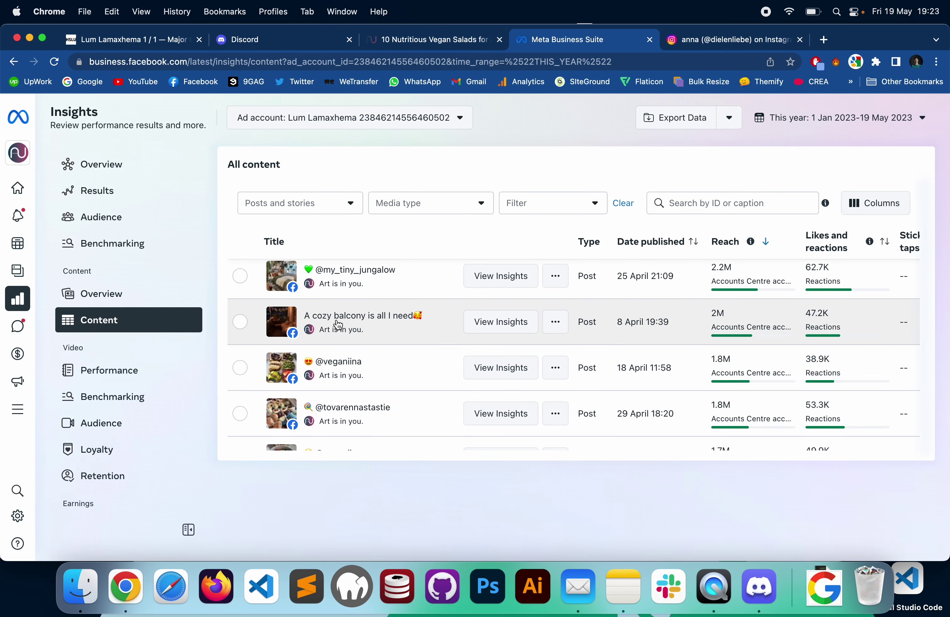
left_click(375, 318)
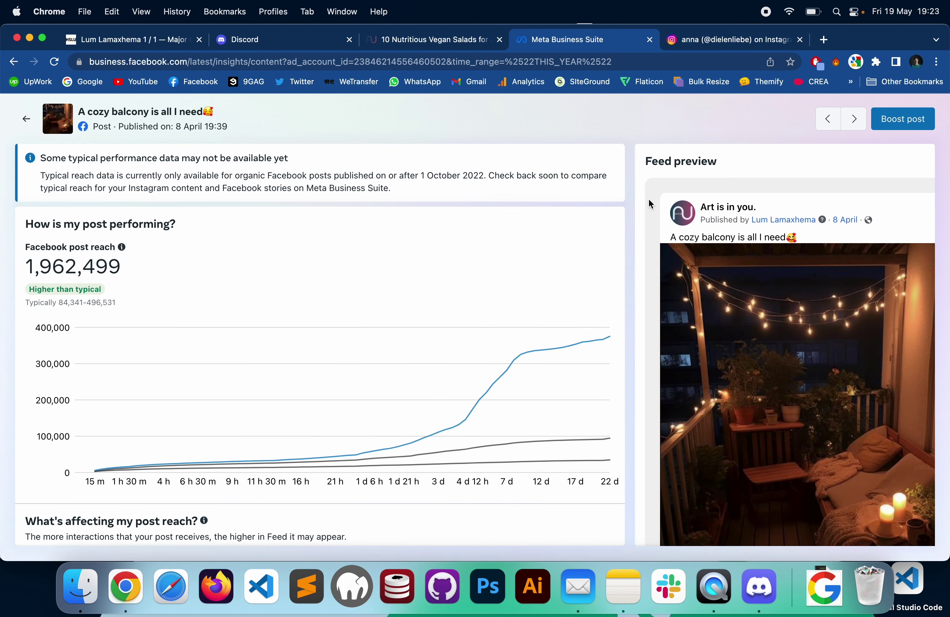
scroll(709, 224, "down", 5)
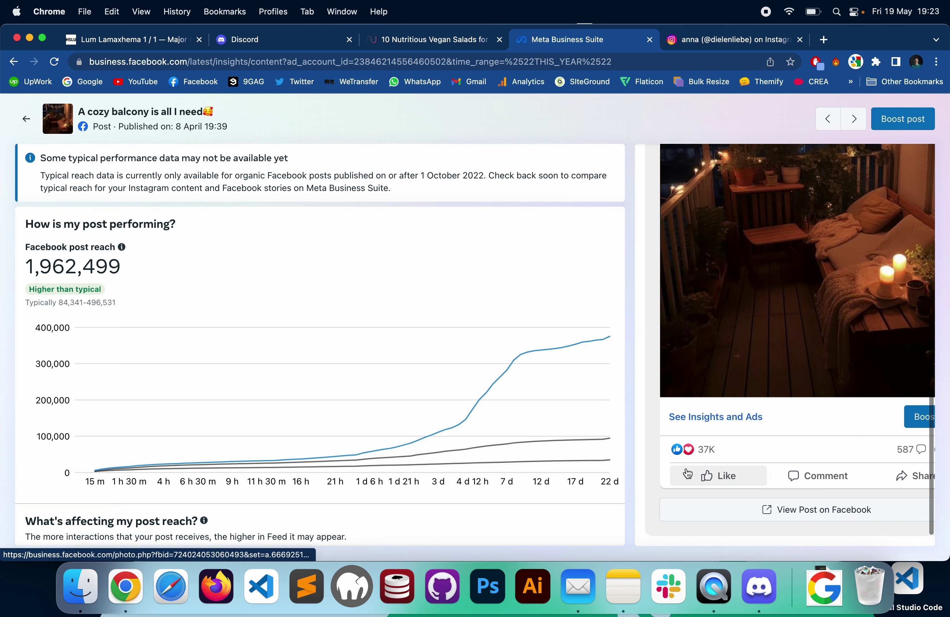
scroll(797, 250, "right", 3)
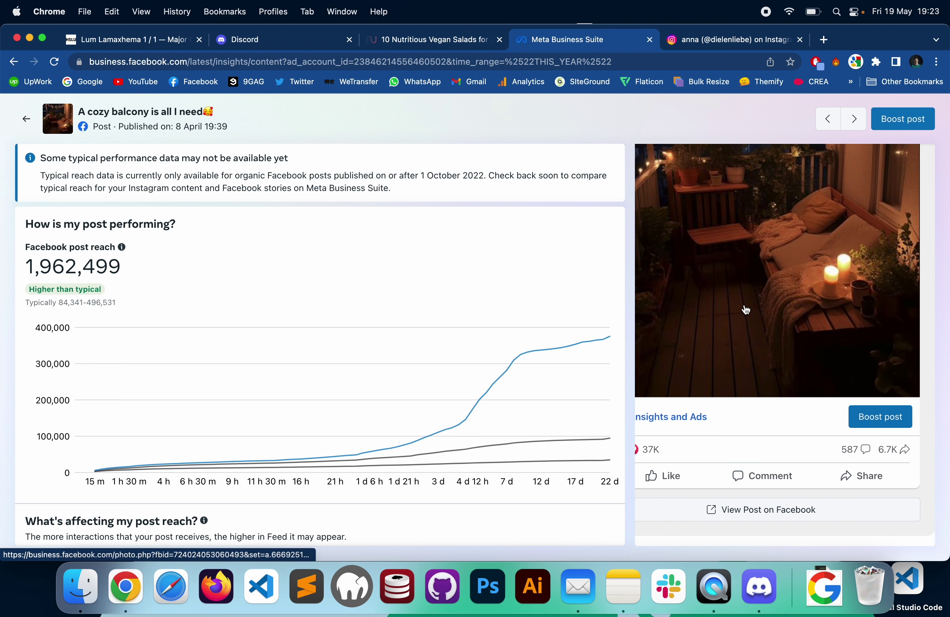
scroll(745, 310, "up", 4)
scroll(745, 310, "left", 2)
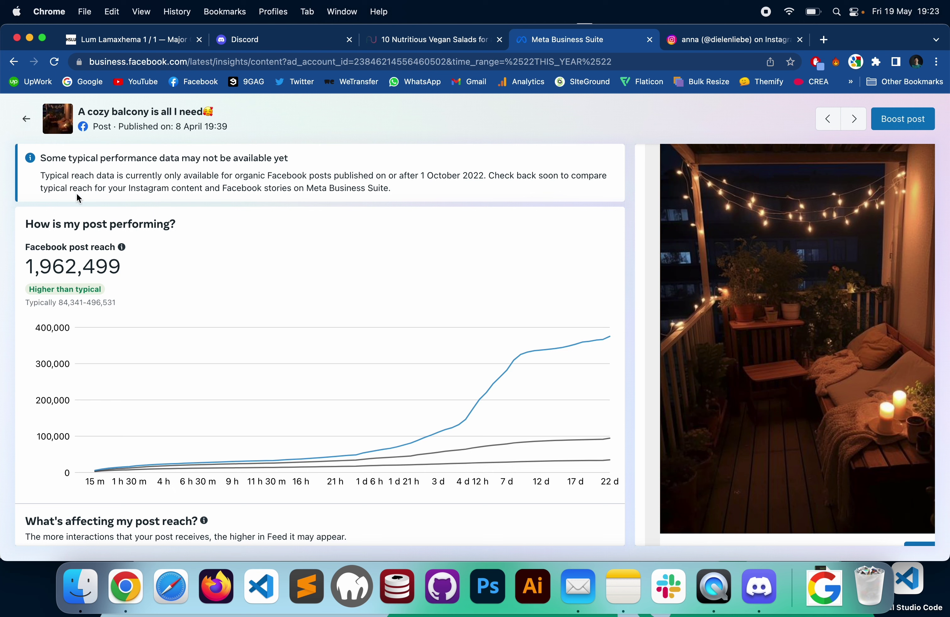
left_click(27, 121)
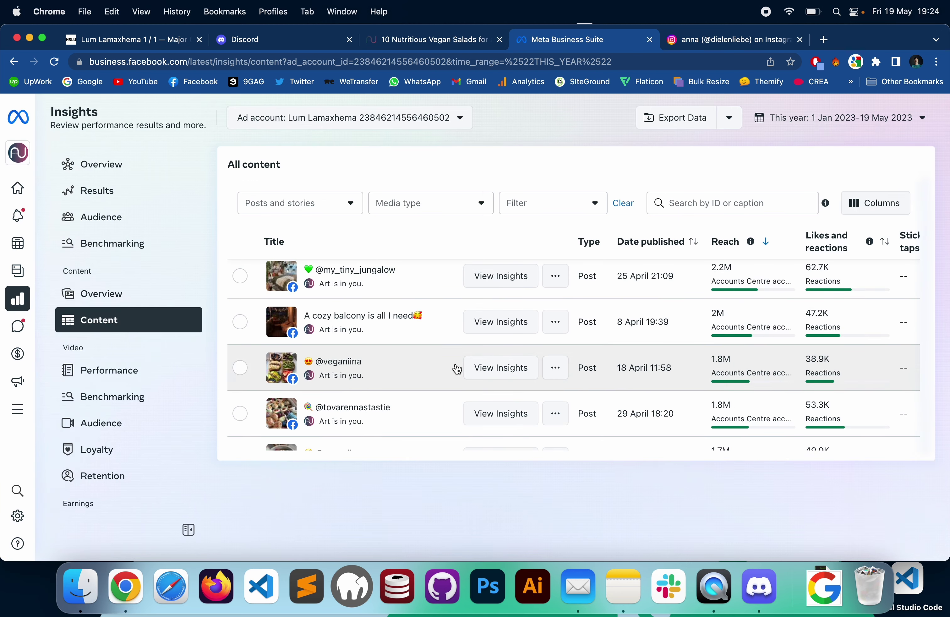
- Review the insights and feed preview of the post published 18 April 21:30, and return to the content list
scroll(378, 363, "down", 10)
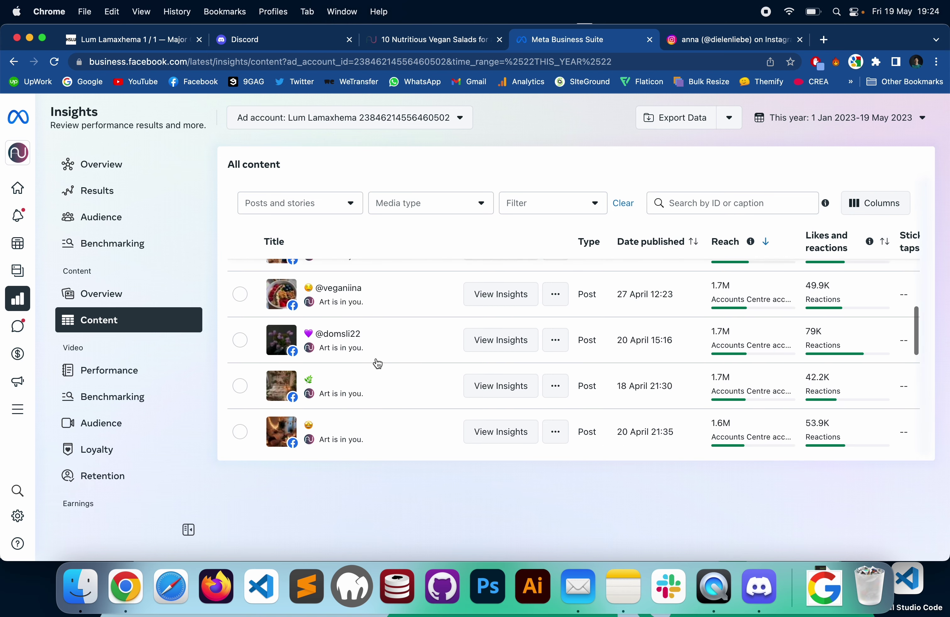
left_click(386, 292)
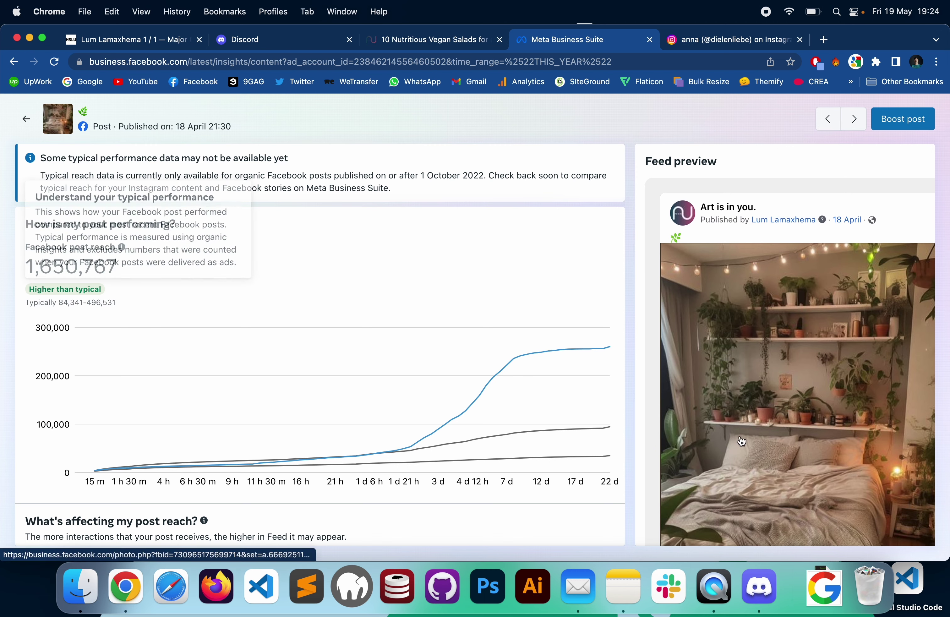
scroll(802, 363, "down", 3)
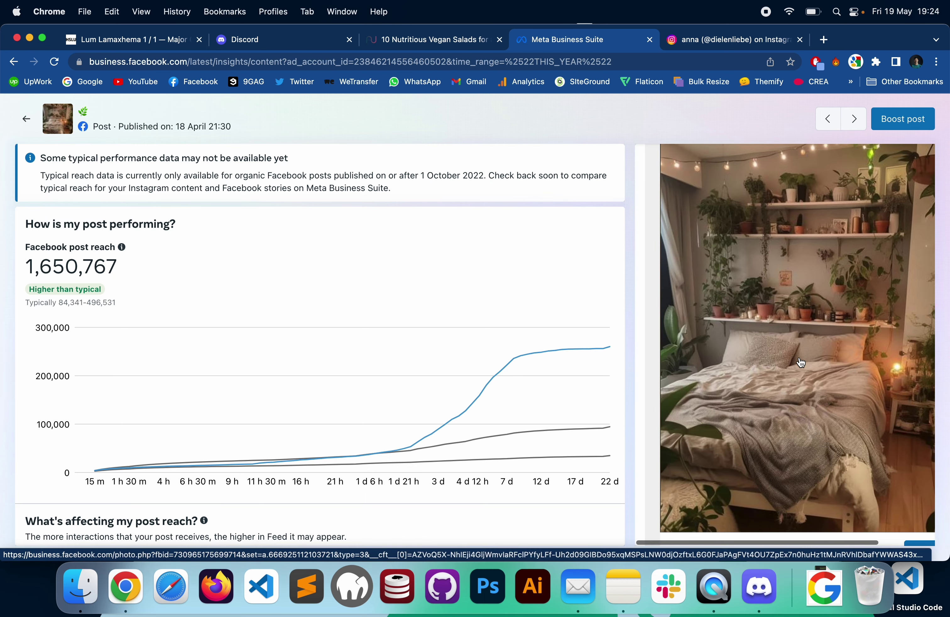
scroll(802, 362, "down", 4)
scroll(801, 363, "right", 3)
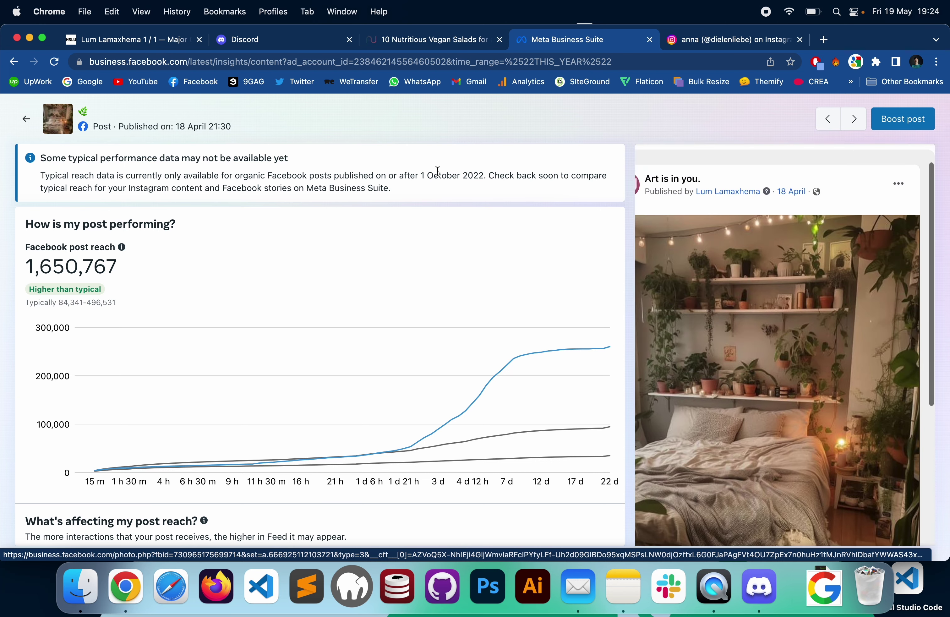
left_click(24, 121)
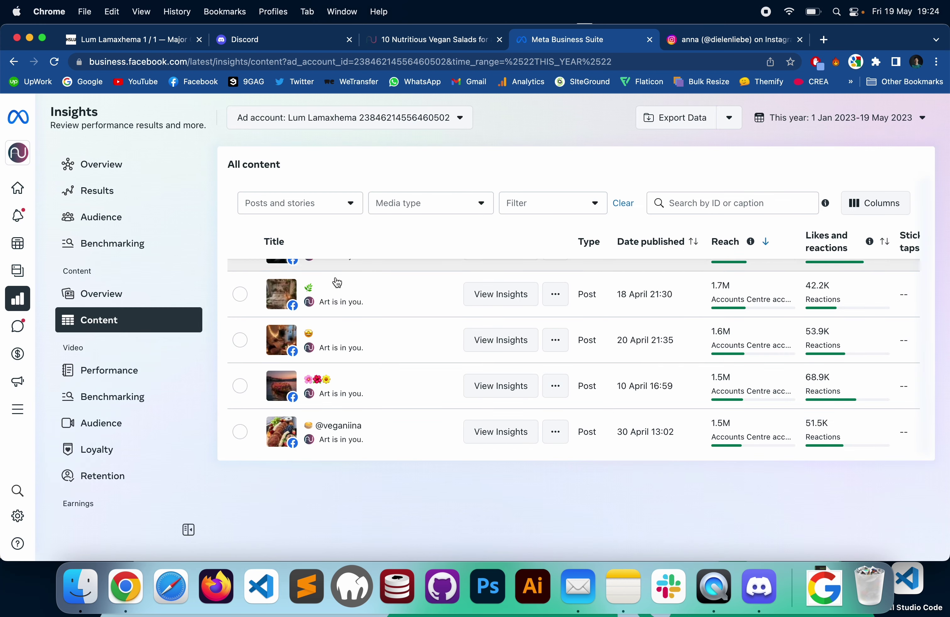
- Review the insights and feed preview of the post published 20 April 21:35, and return to the start of the content list
scroll(365, 323, "down", 2)
left_click(384, 305)
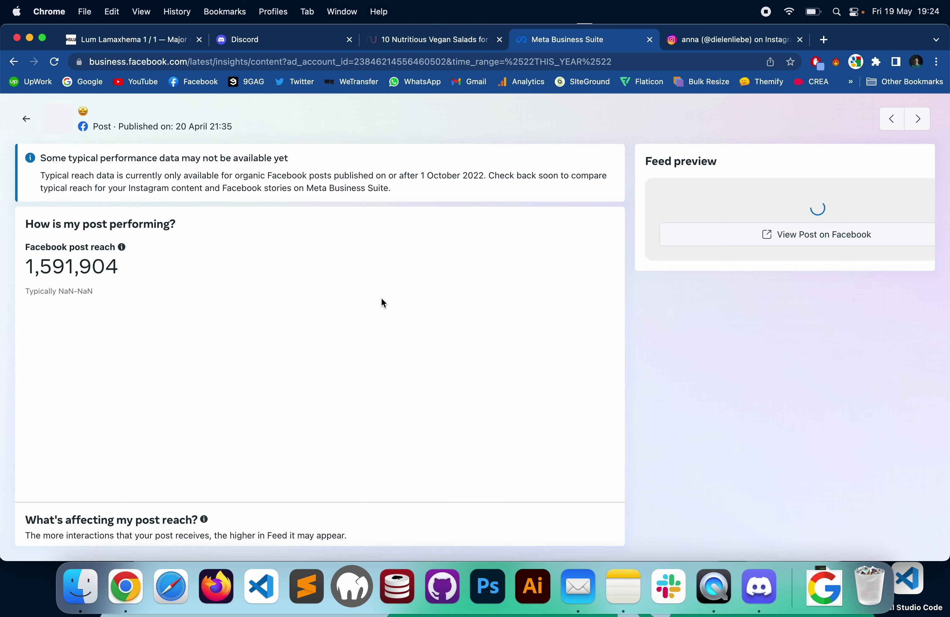
scroll(731, 286, "down", 5)
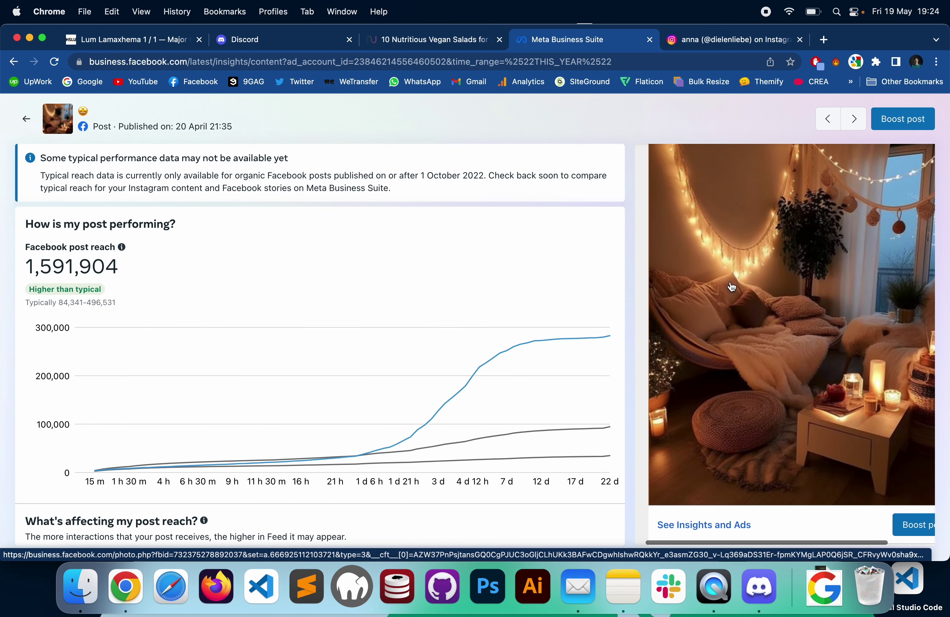
left_click(26, 119)
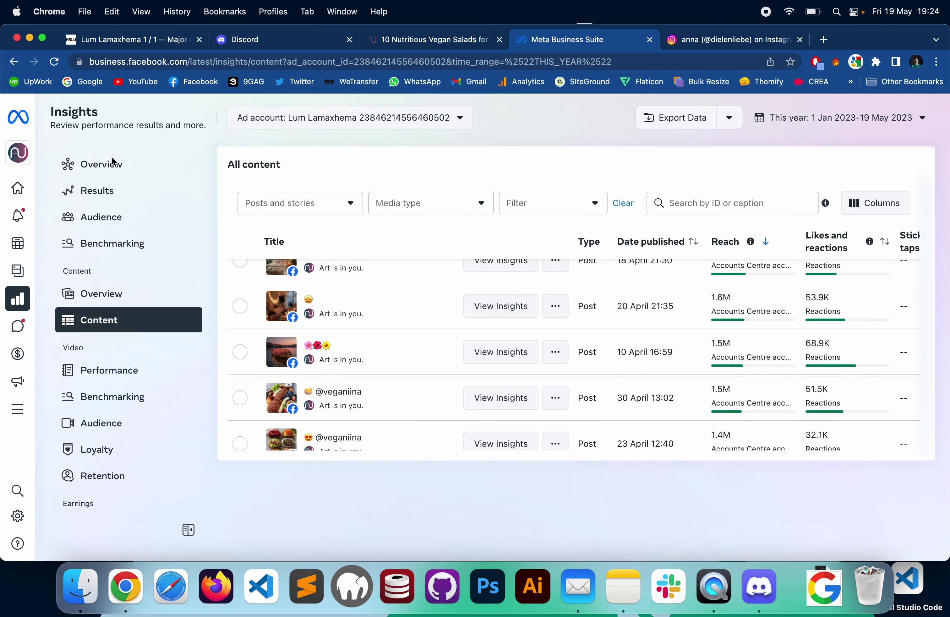
scroll(416, 305, "up", 6)
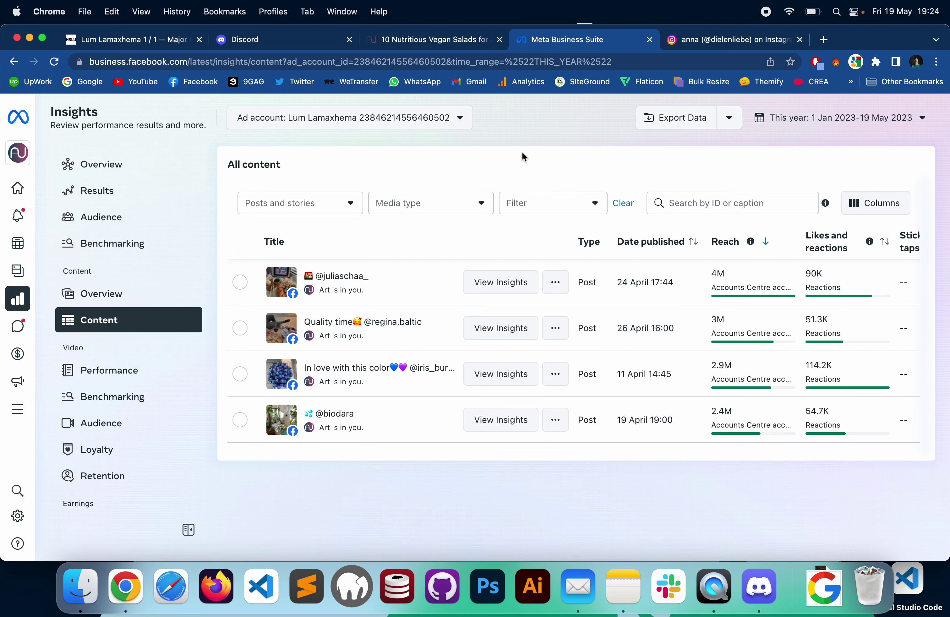
- View the cozy balcony post on Instagram and locate its saved JPG photo on the desktop
left_click(705, 46)
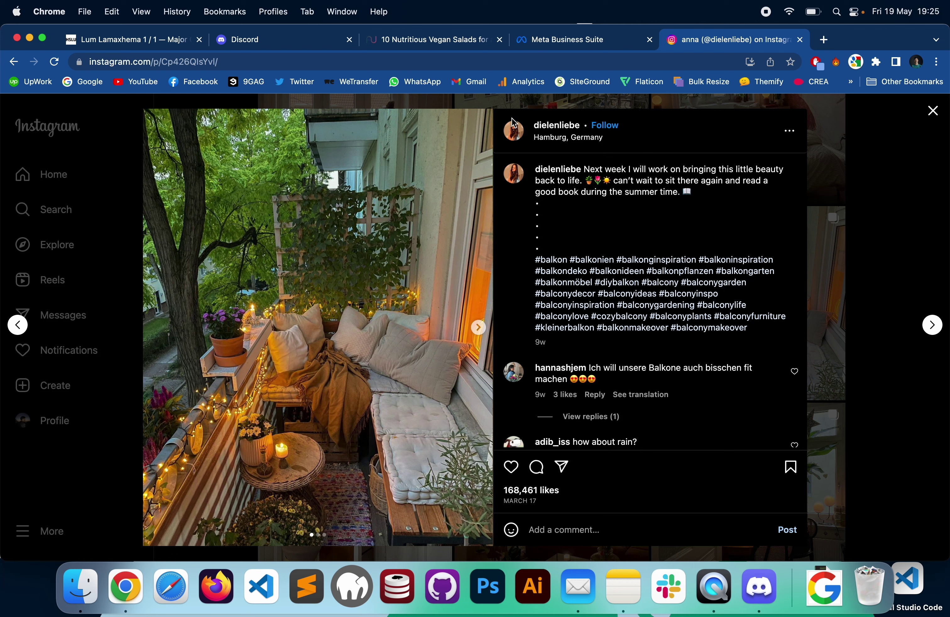
mouse_move(513, 134)
key("ctrl+Right")
key("ctrl+Right")
key("ctrl+Right")
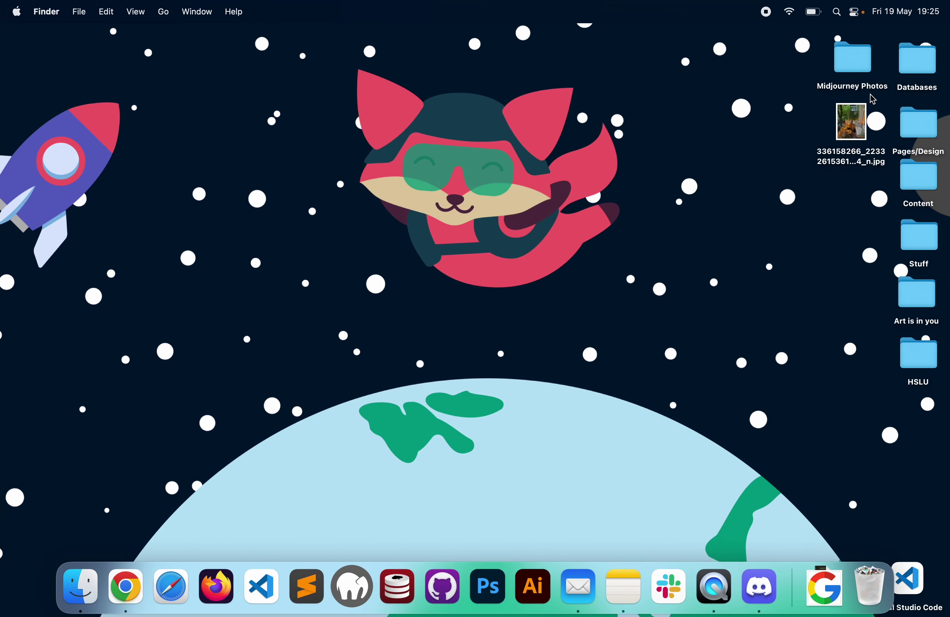
left_click(855, 122)
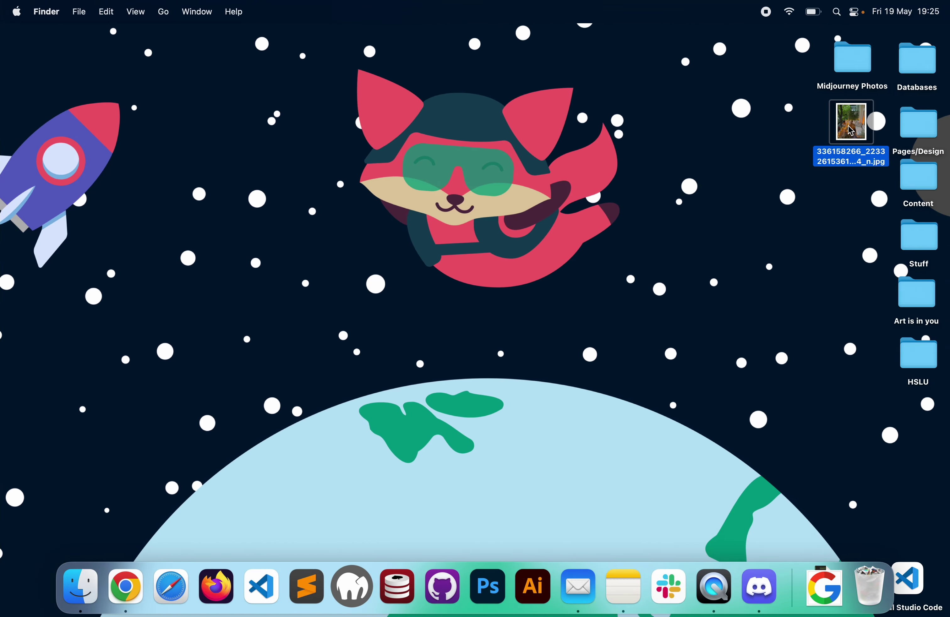
key("ctrl+Left")
key("ctrl+Left")
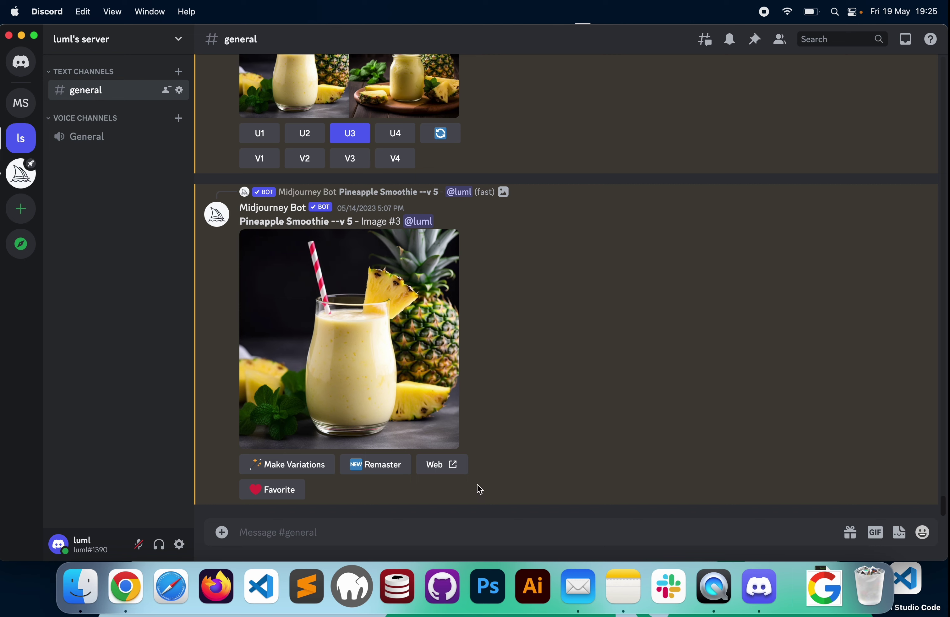
left_click(350, 530)
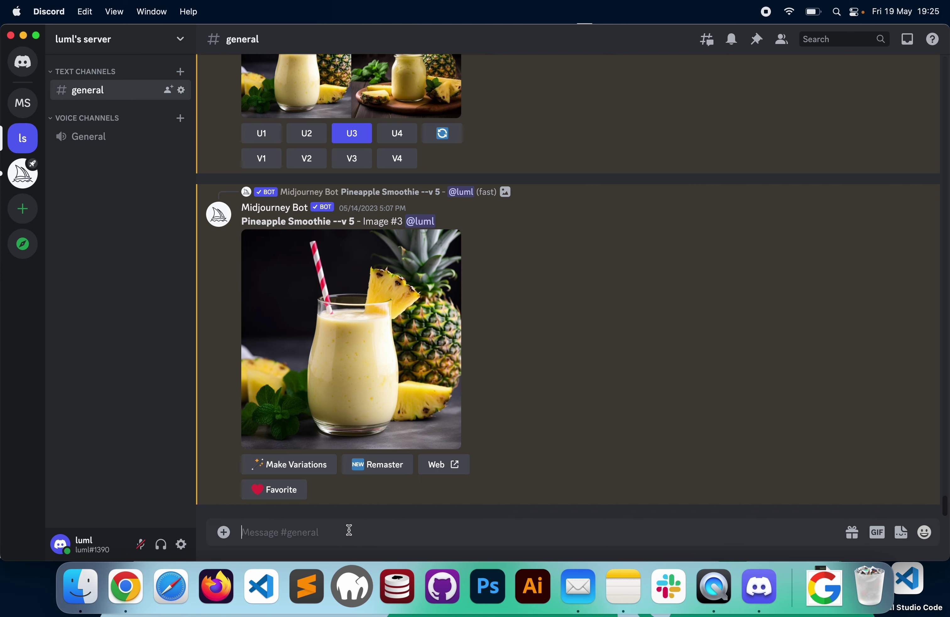
type("/des")
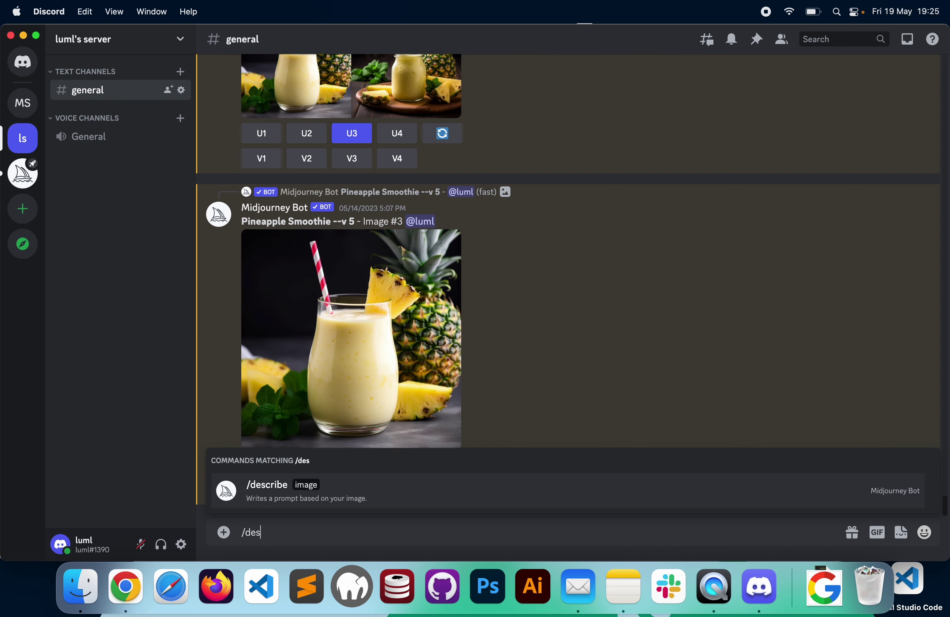
key("Return")
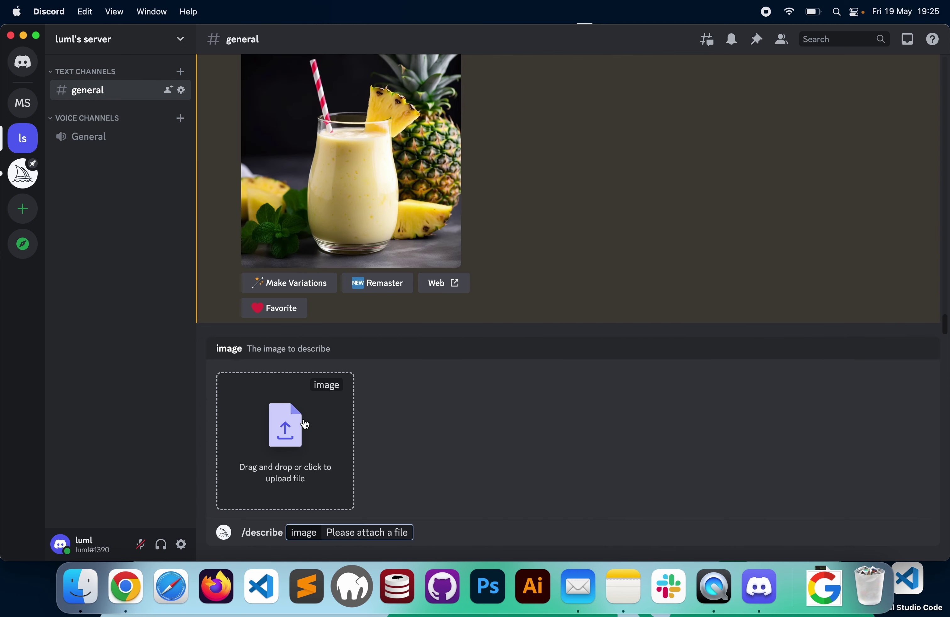
left_click(307, 424)
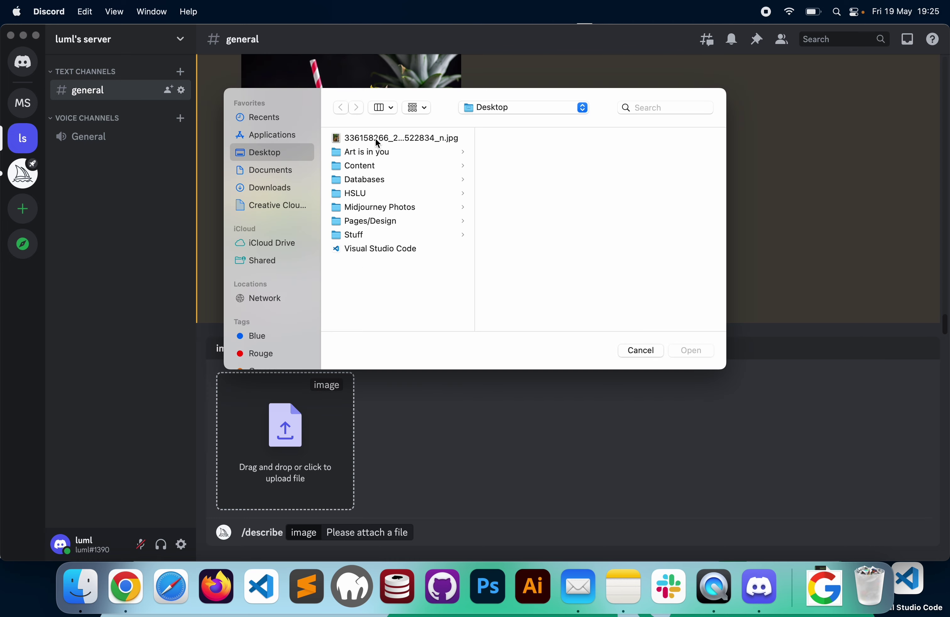
left_click(379, 139)
left_click(692, 351)
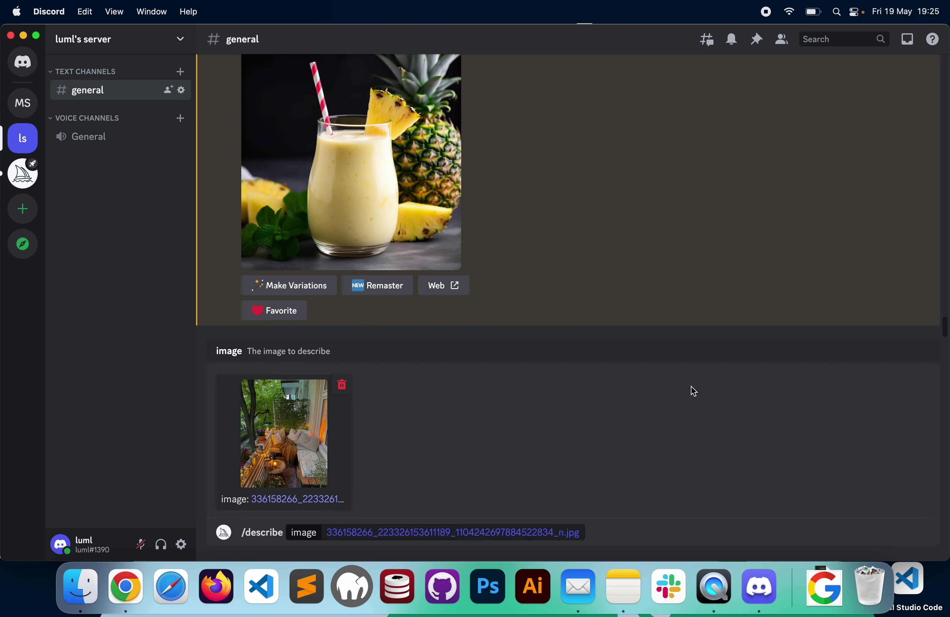
left_click(613, 530)
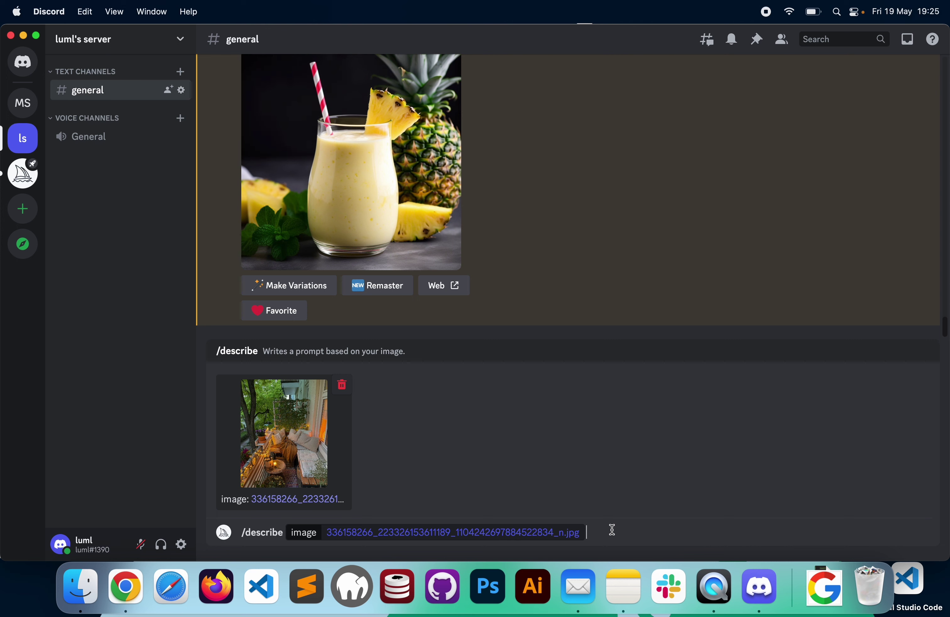
key("Return")
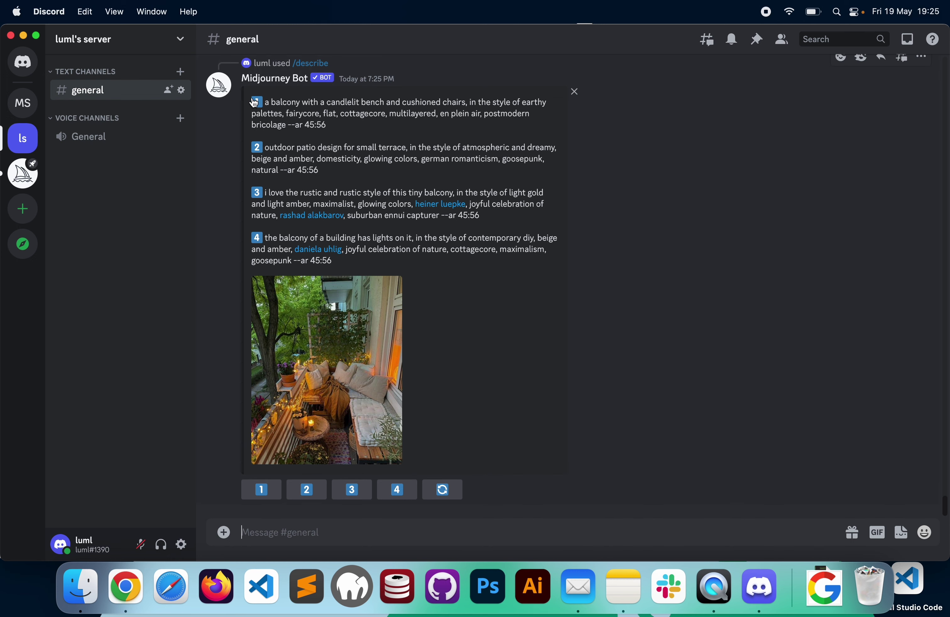
- Read through the suggested prompts and submit prompts 1 and 2 unchanged to generate balcony and outdoor patio images
left_click_drag(291, 113, 437, 268)
left_click(515, 290)
left_click(268, 493)
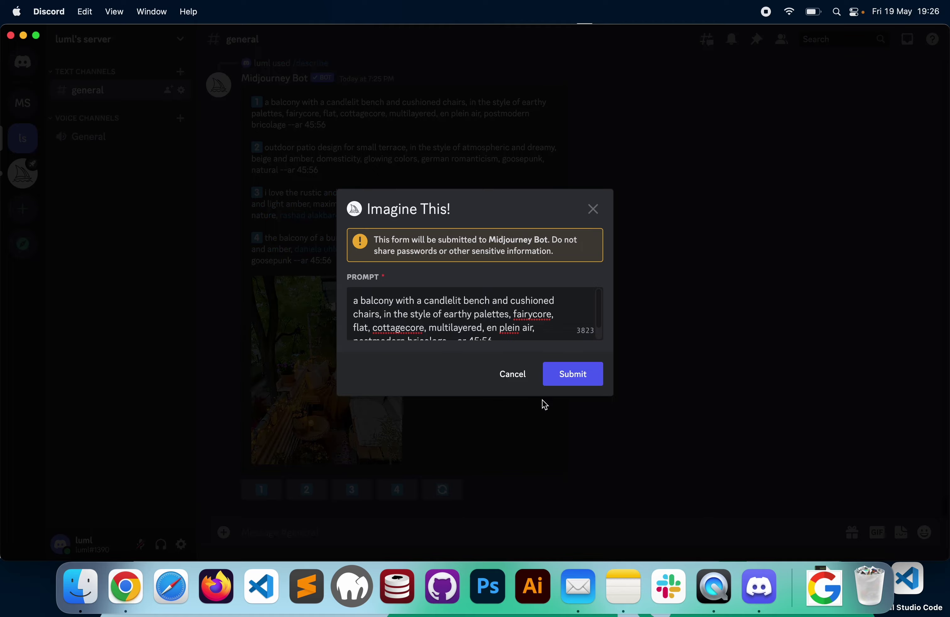
left_click(599, 372)
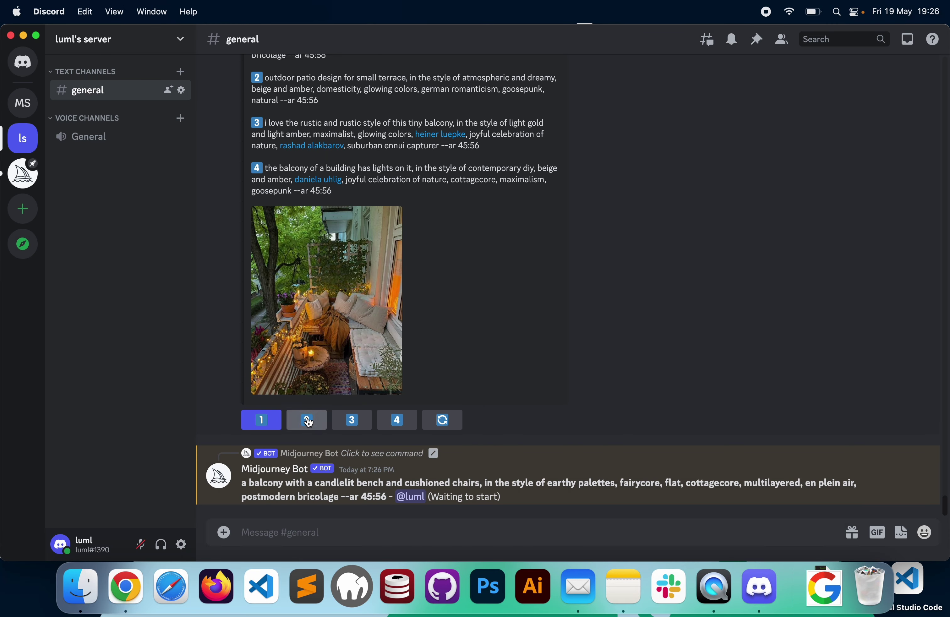
left_click(310, 419)
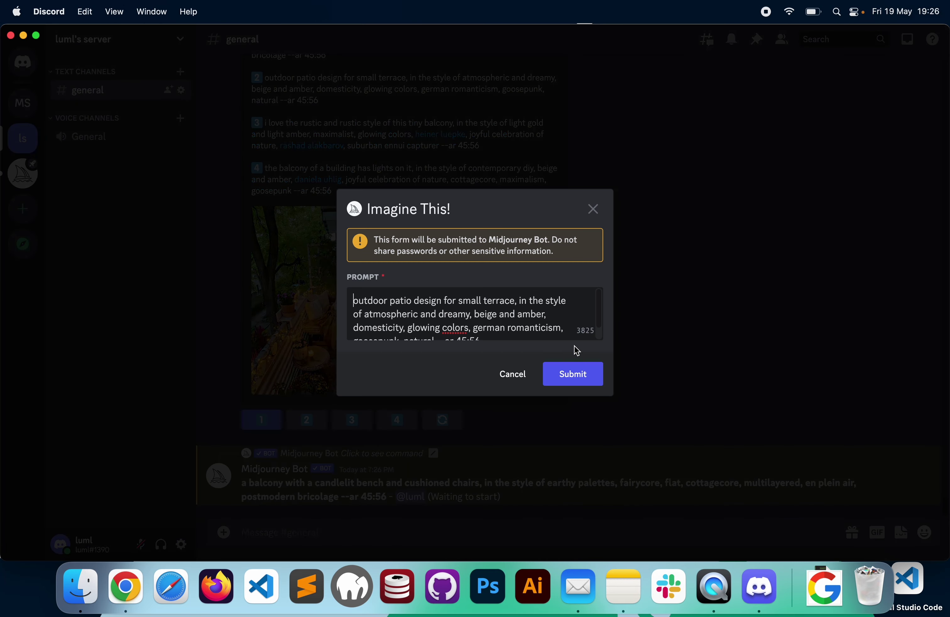
left_click(572, 373)
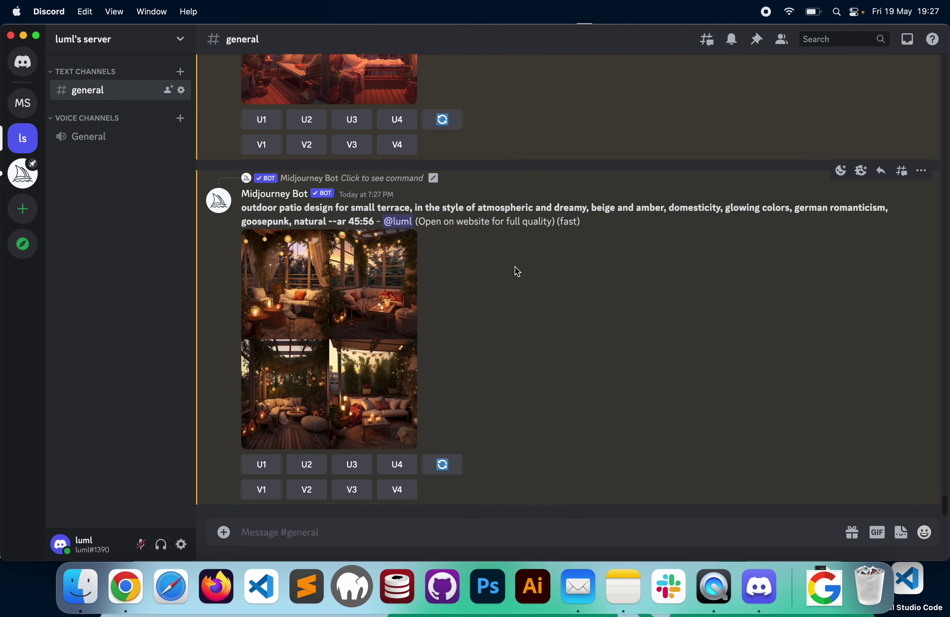
- Compare the two generated image grids, and open the outdoor patio grid in the browser to inspect its four images enlarged
scroll(515, 268, "up", 5)
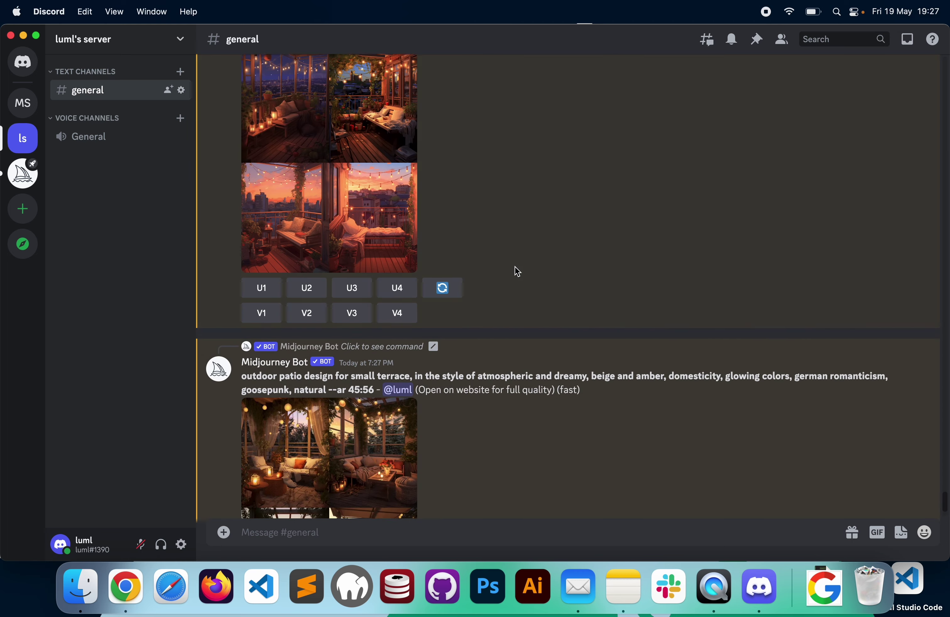
scroll(514, 268, "down", 5)
left_click(387, 325)
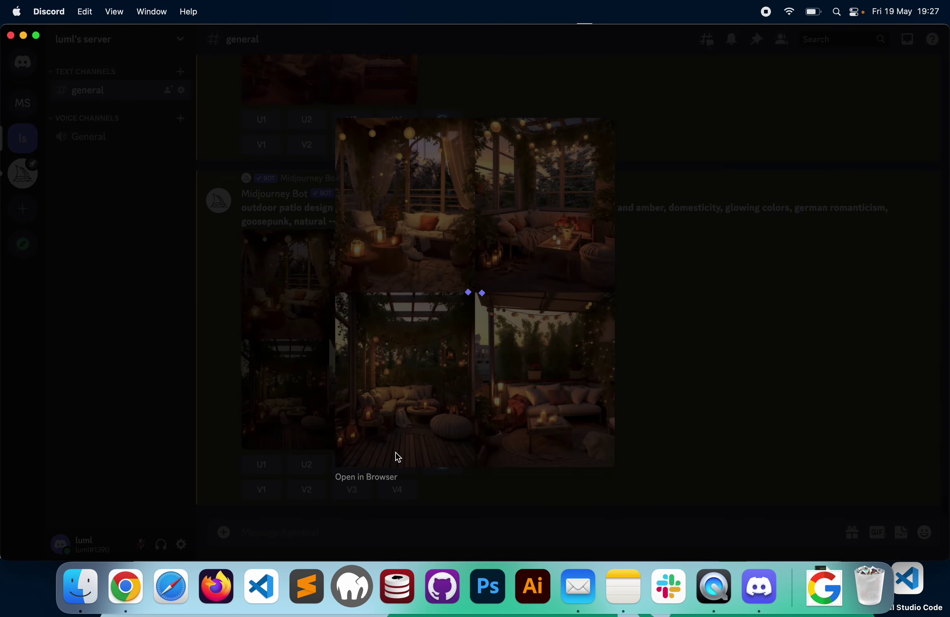
left_click(365, 479)
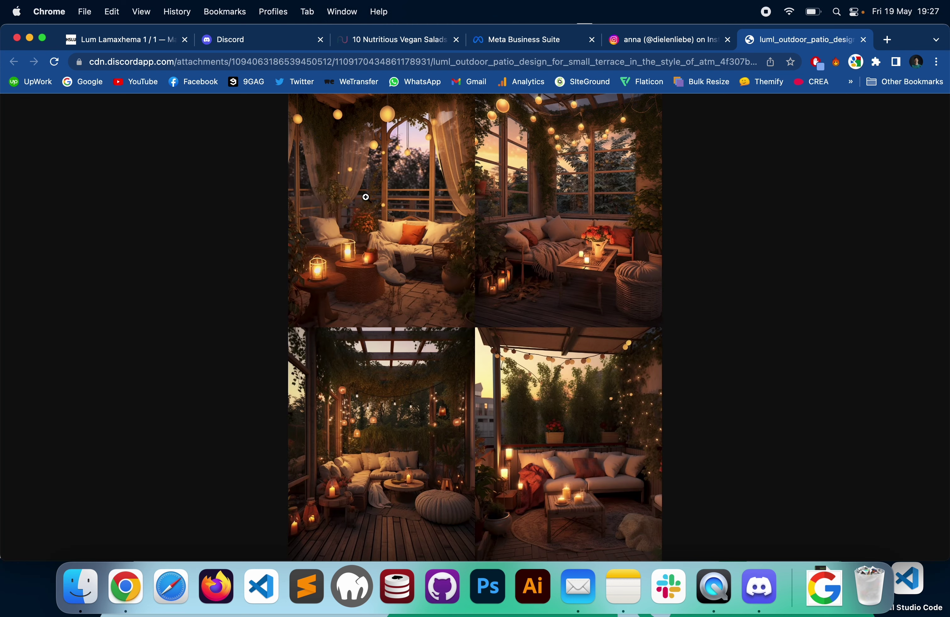
left_click(385, 213)
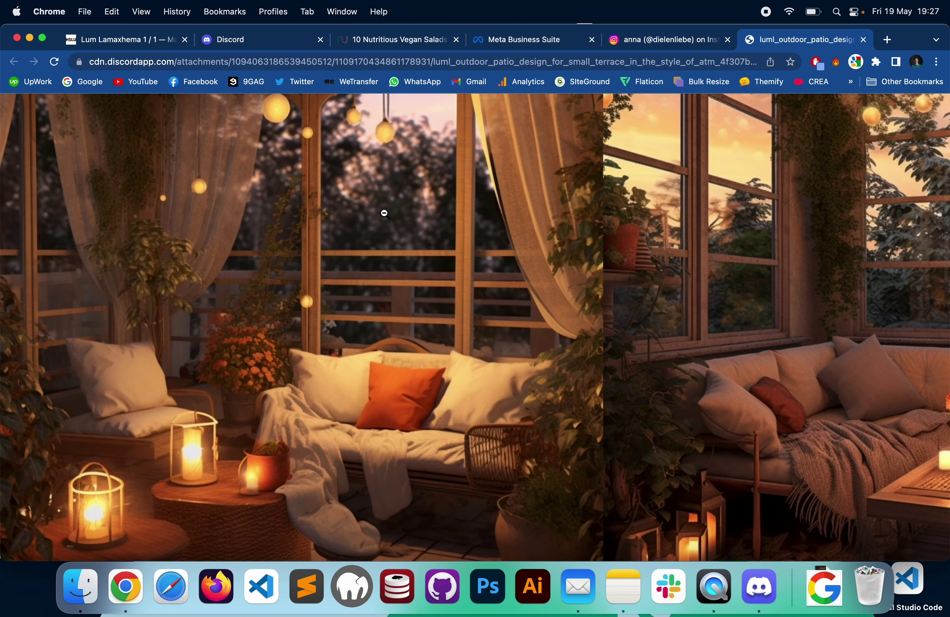
scroll(384, 213, "right", 5)
scroll(563, 248, "down", 10)
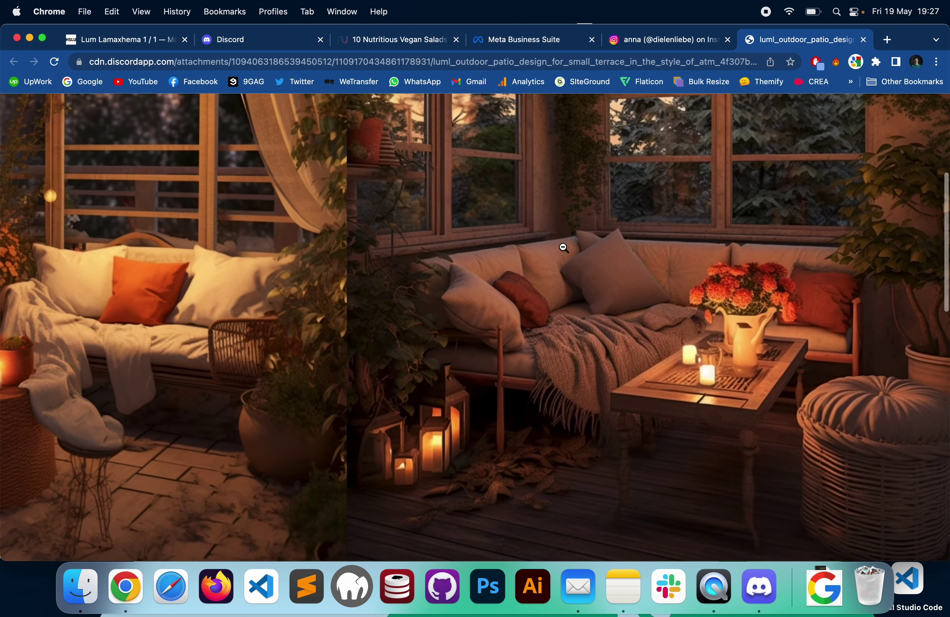
scroll(563, 248, "down", 5)
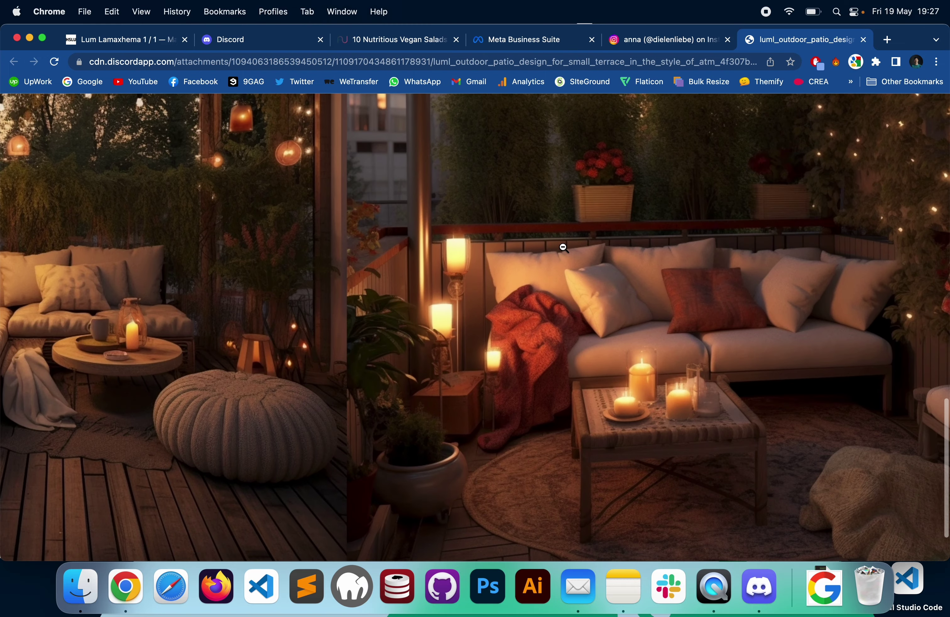
left_click(563, 247)
left_click(431, 418)
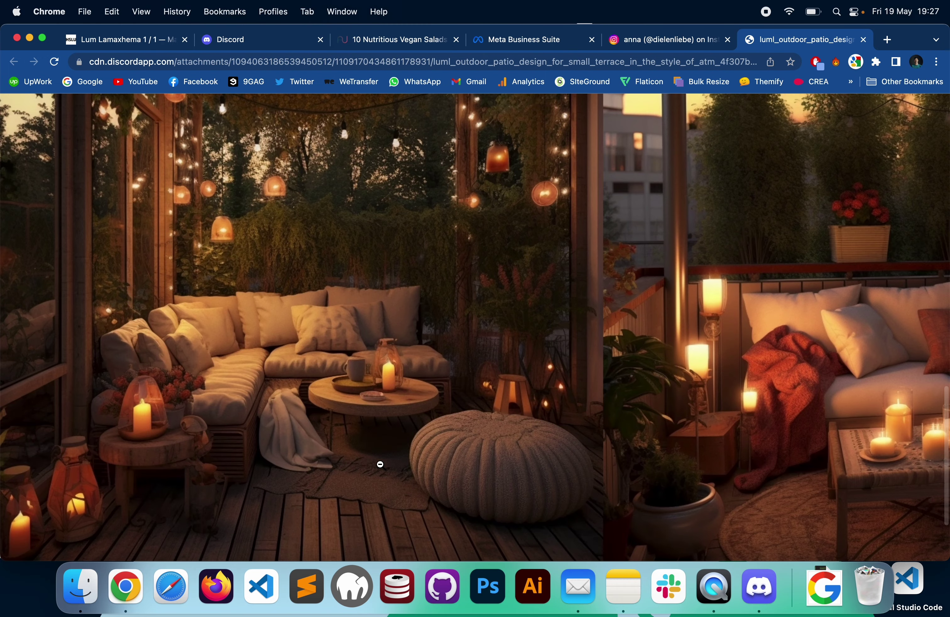
left_click(225, 401)
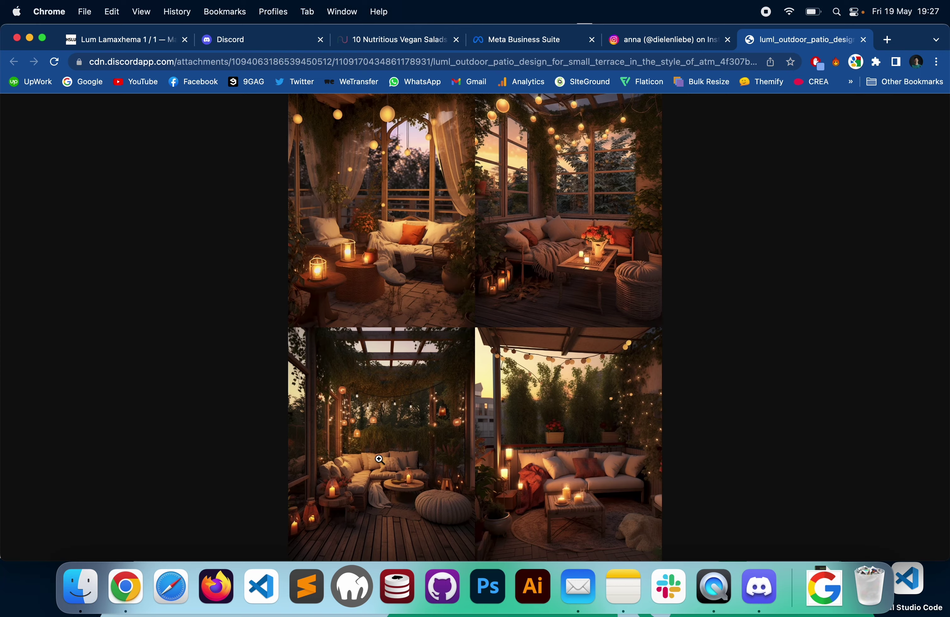
- Inspect the third patio image with the corner sofa and round pouf at full size, and return to the whole grid
left_click(368, 432)
scroll(368, 432, "down", 5)
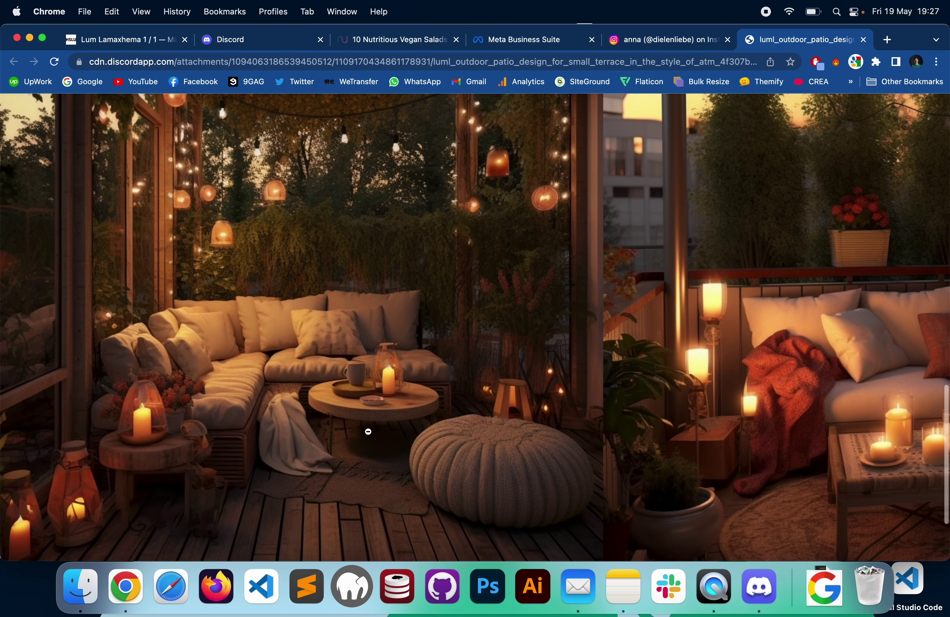
scroll(368, 432, "up", 2)
scroll(368, 432, "down", 10)
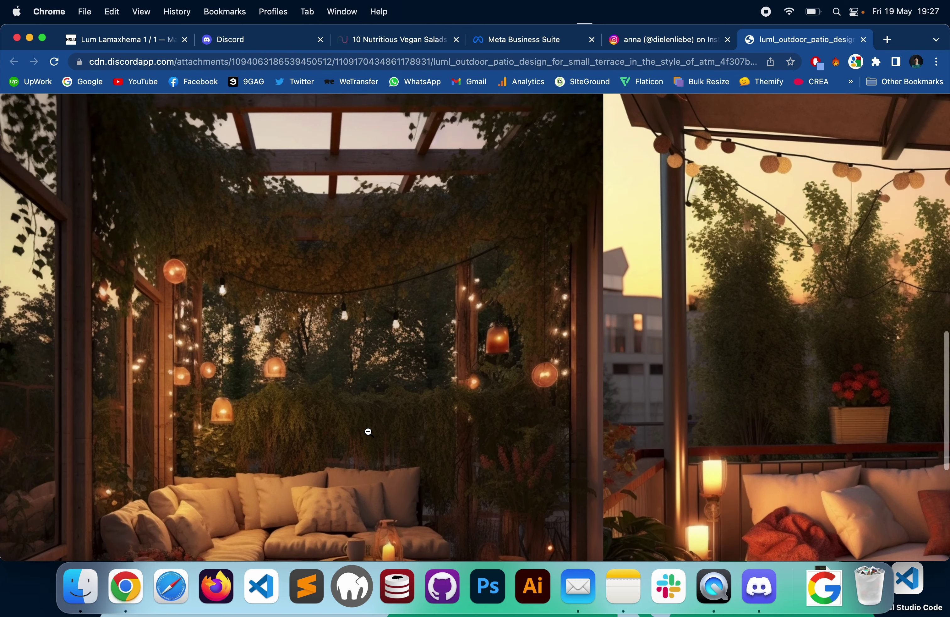
scroll(369, 432, "up", 8)
scroll(368, 432, "down", 3)
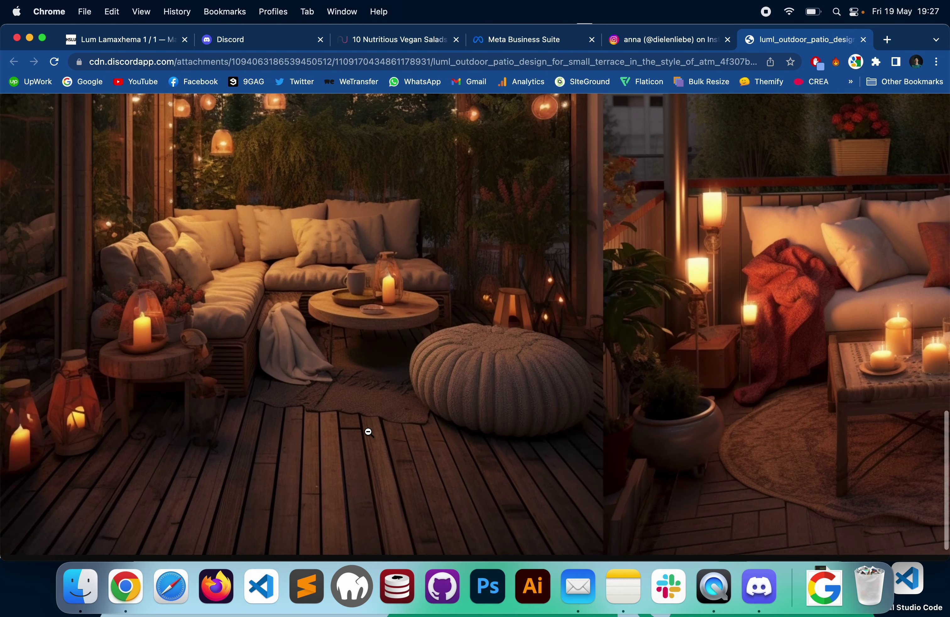
left_click(264, 356)
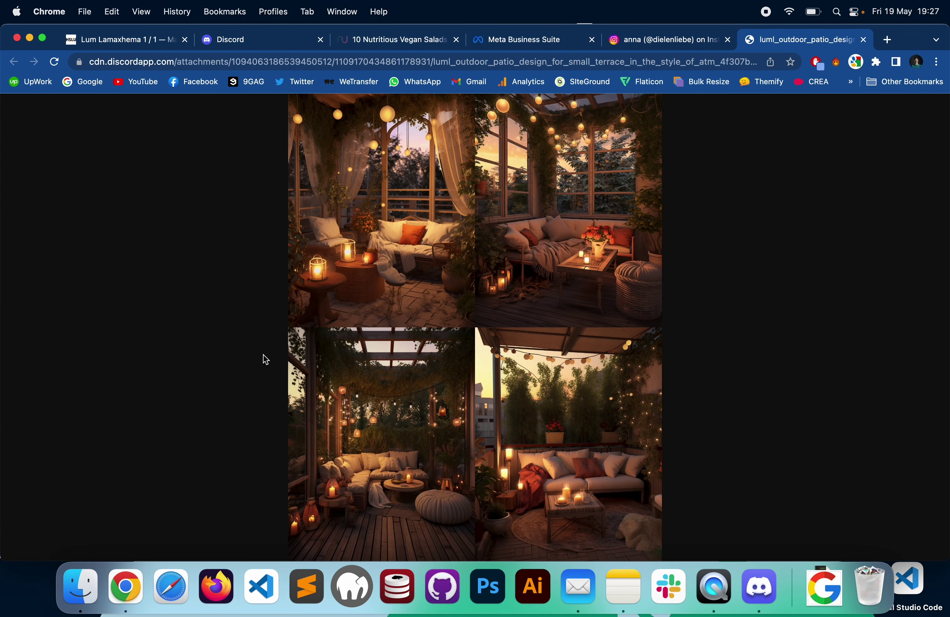
- Switch back to Discord, close the enlarged preview, and upscale image 3 of the outdoor patio grid
left_click(760, 585)
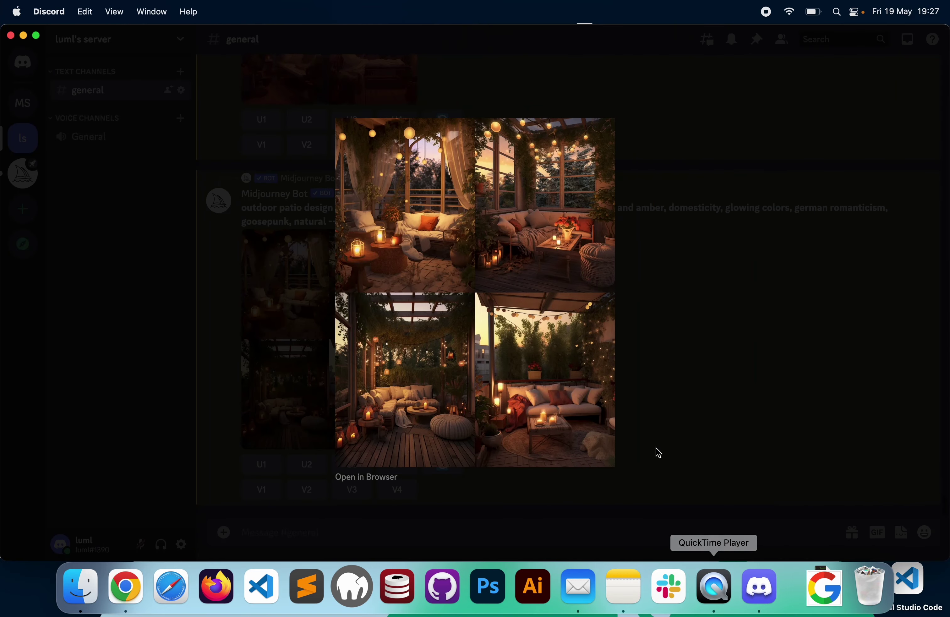
left_click(697, 303)
scroll(479, 281, "up", 5)
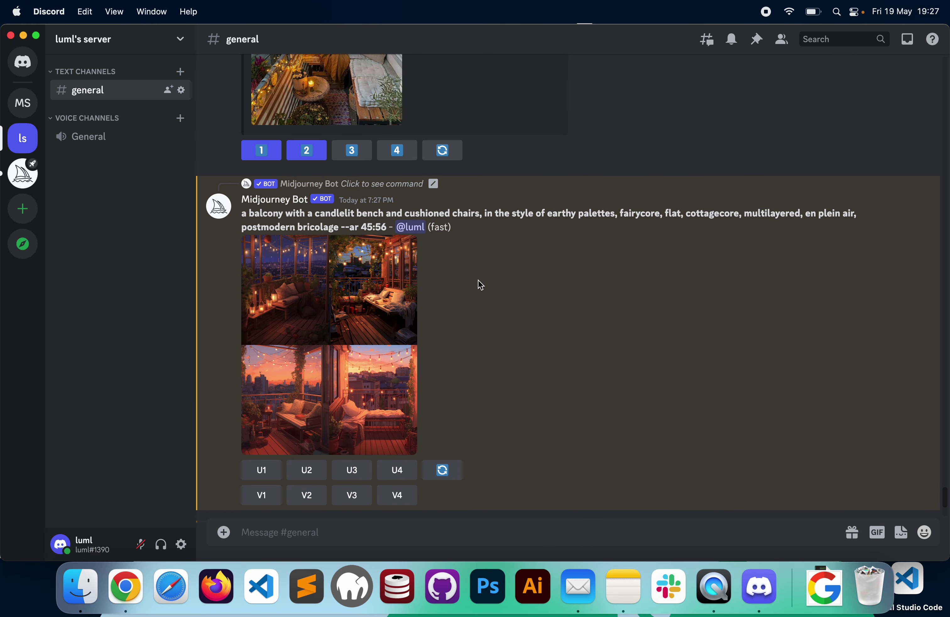
scroll(479, 282, "down", 5)
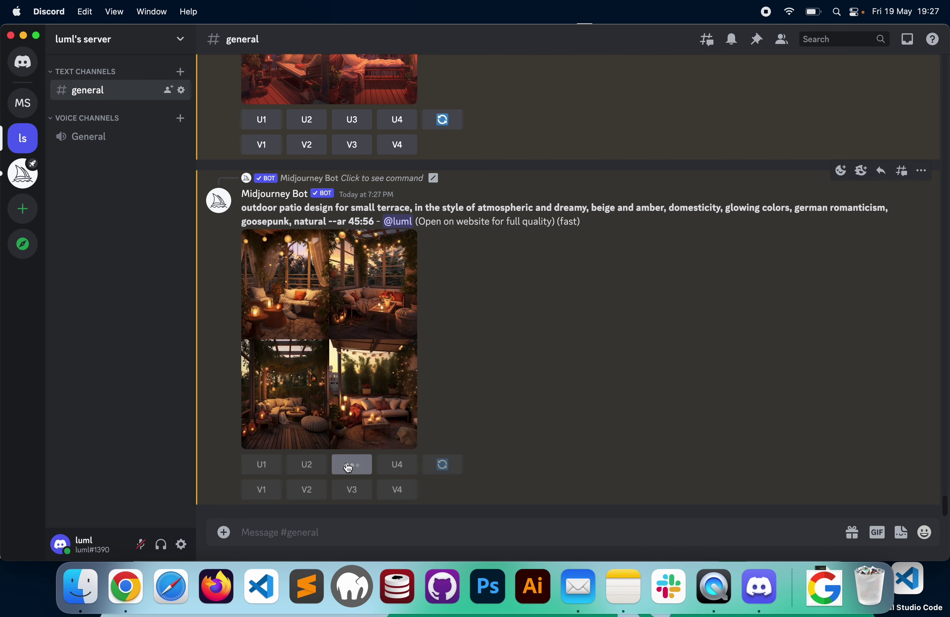
left_click(352, 464)
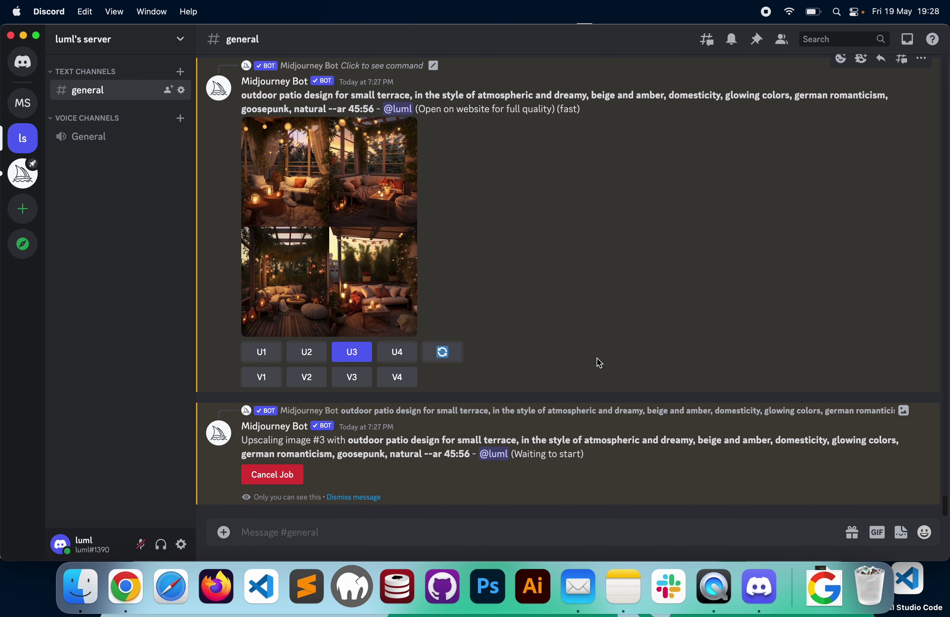
- Open the upscaled outdoor patio image in the browser, inspect it at full size, and return to the whole image
left_click(290, 353)
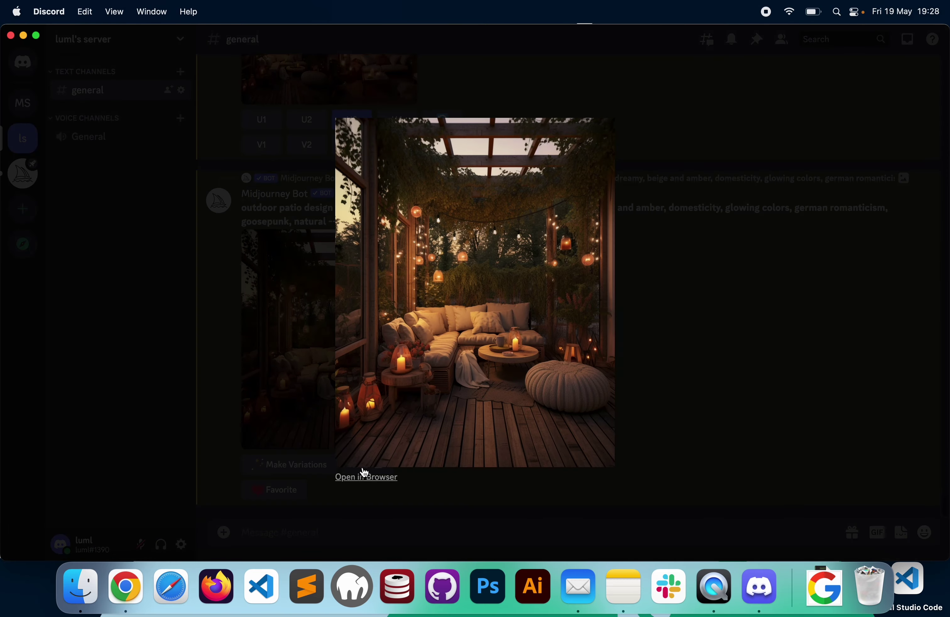
left_click(365, 476)
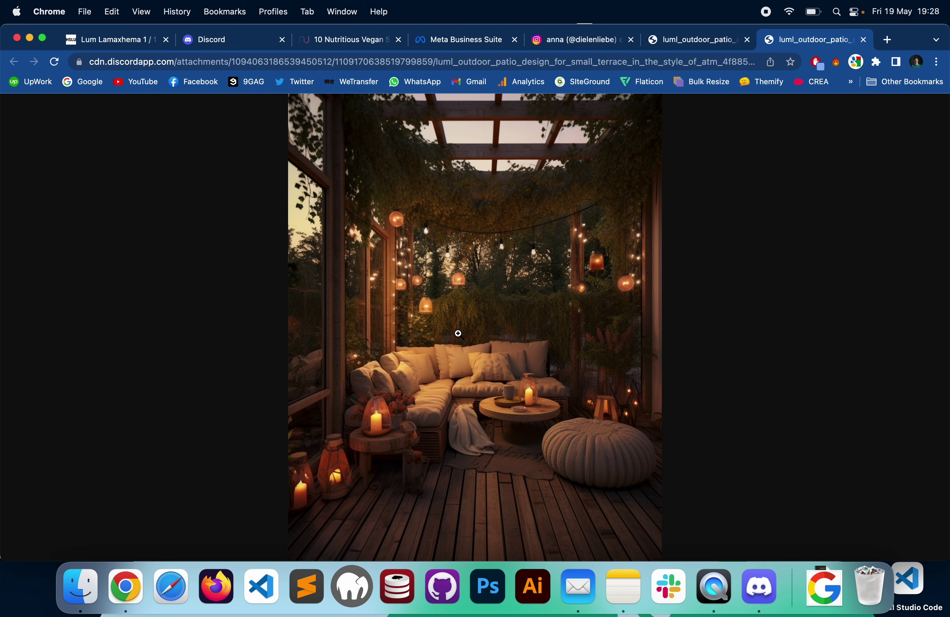
left_click(515, 227)
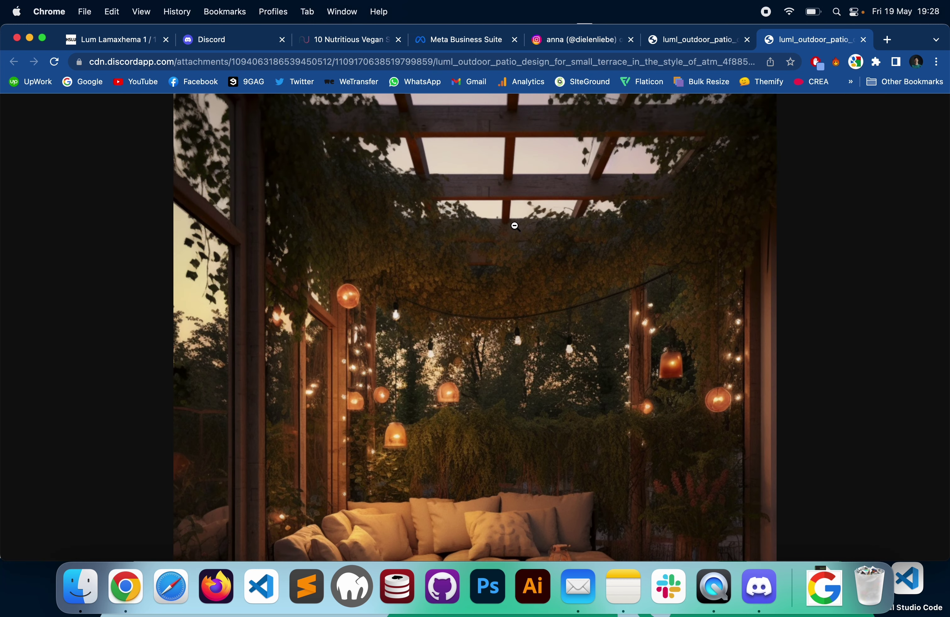
scroll(477, 367, "down", 10)
scroll(475, 367, "up", 1)
left_click(475, 367)
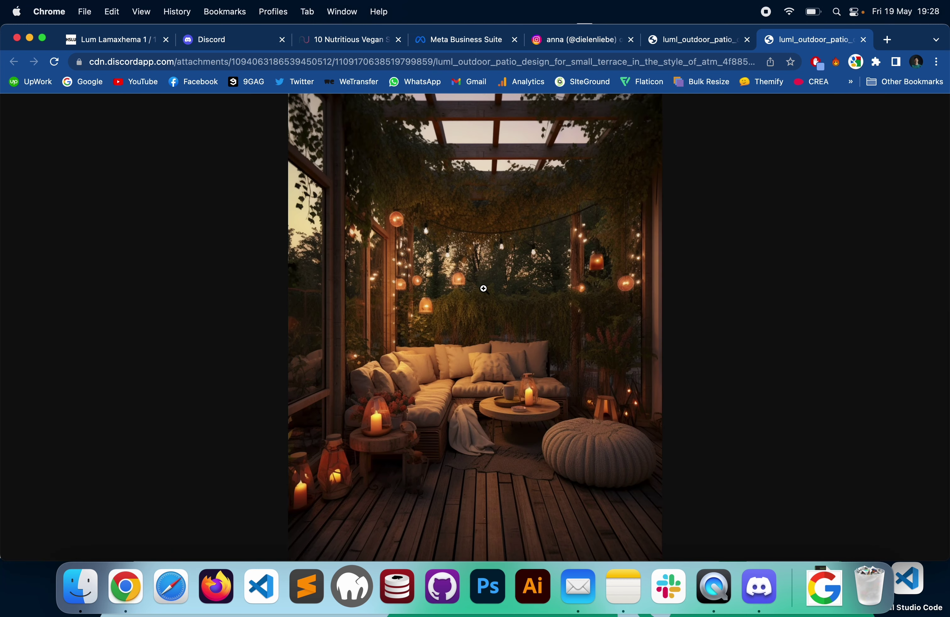
- Switch to Discord and generate images from the Notes drawing prompt "A hand-drawn sketch of a playful kitten chasing a ball of yarn", without the final period
key("super+Tab")
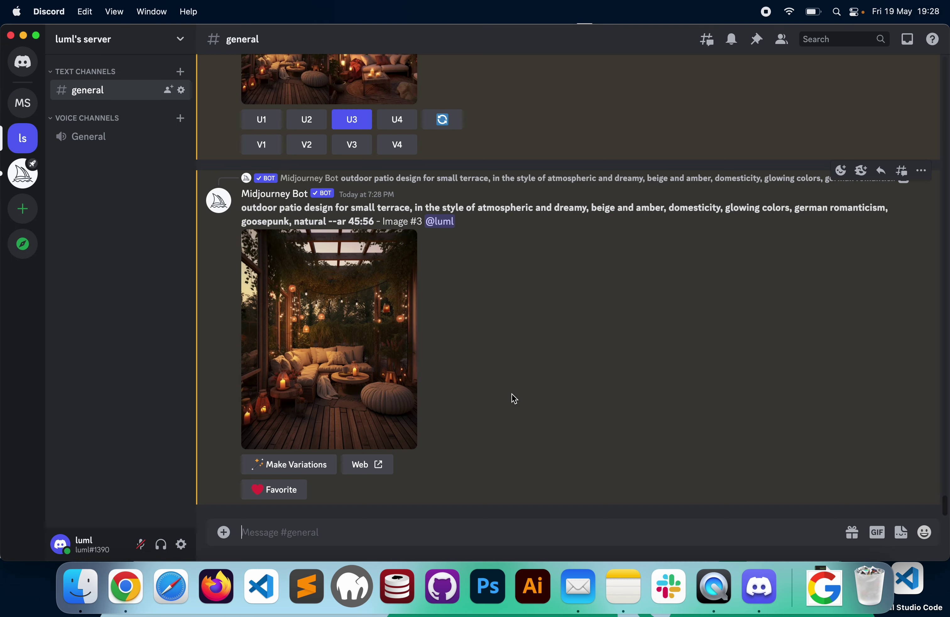
type("/ima")
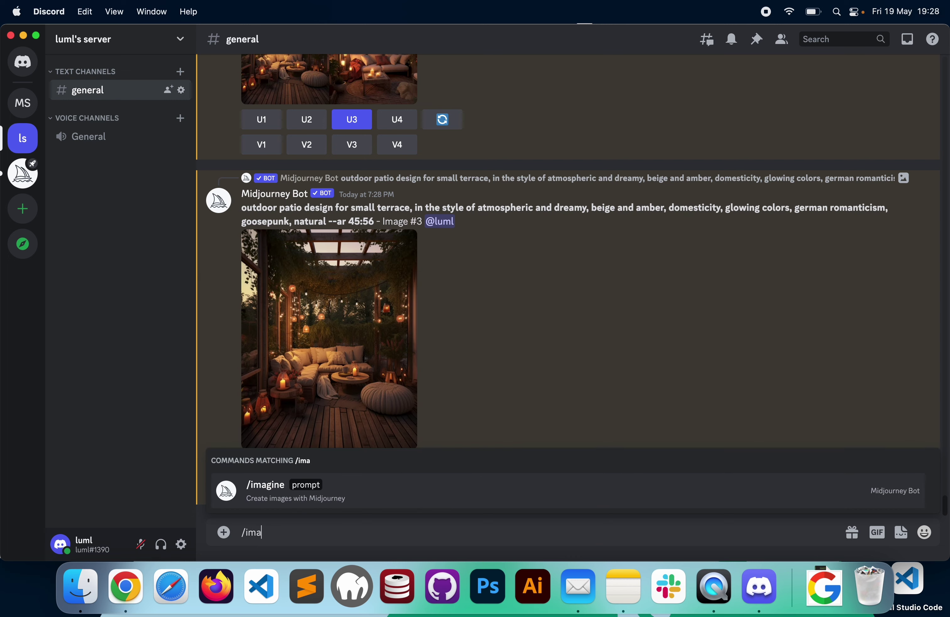
key("Tab")
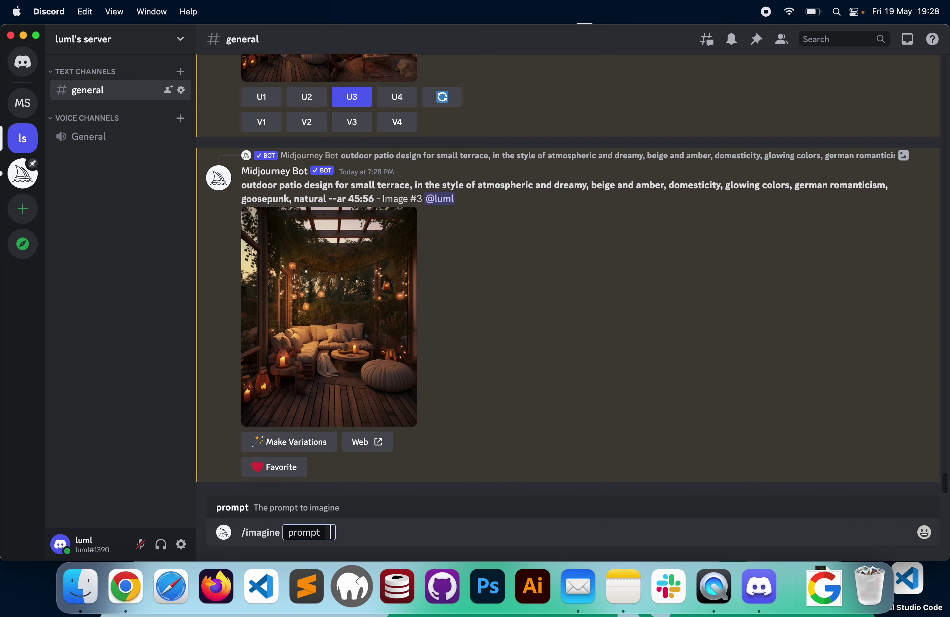
key("ctrl+Right")
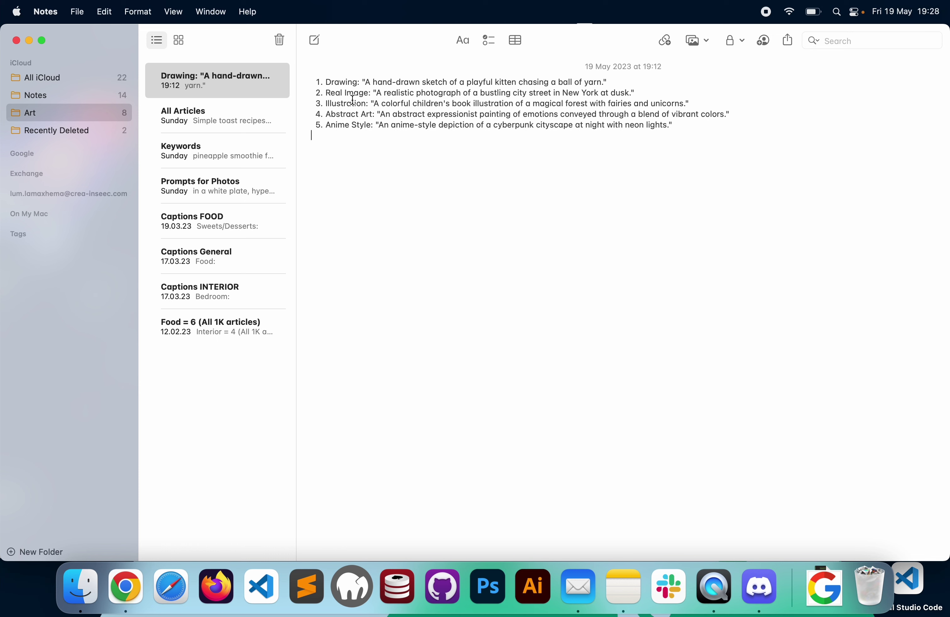
mouse_move(365, 82)
left_mouse_down()
mouse_move(617, 93)
mouse_move(605, 79)
left_mouse_up()
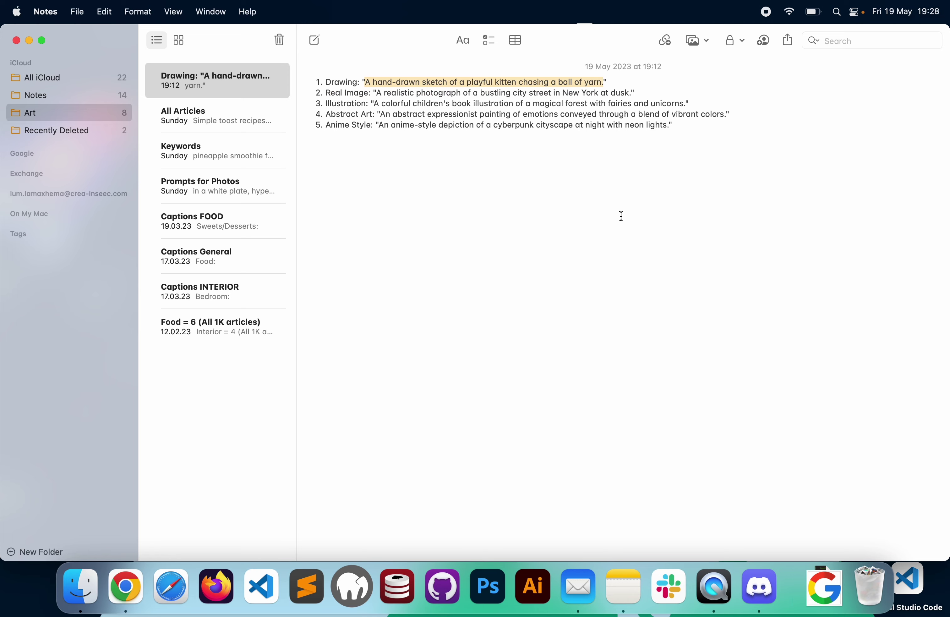
key("ctrl+Left")
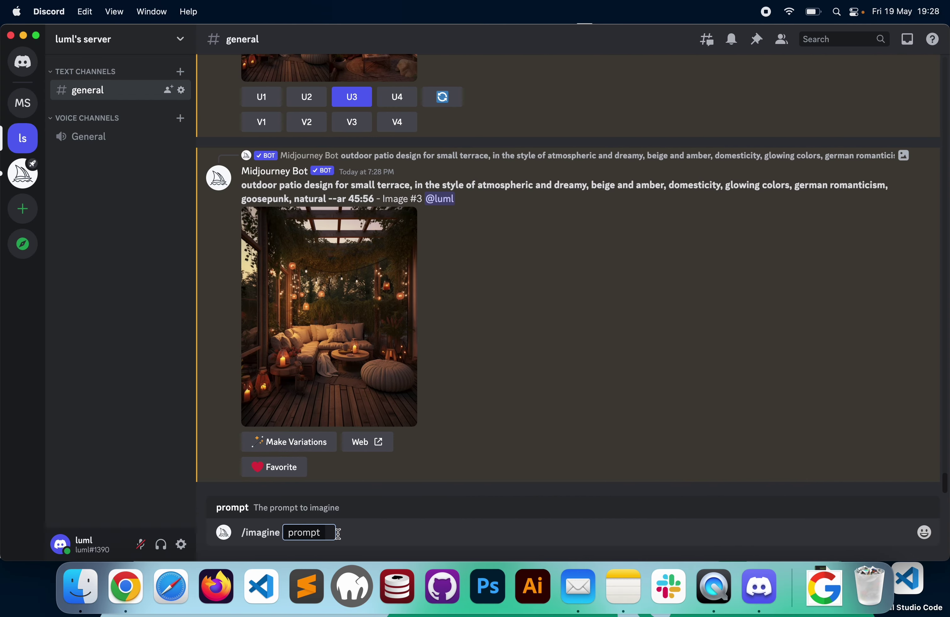
type("A hand-drawn sketch of a playful kitten chasing a ball of yarn.")
key("BackSpace")
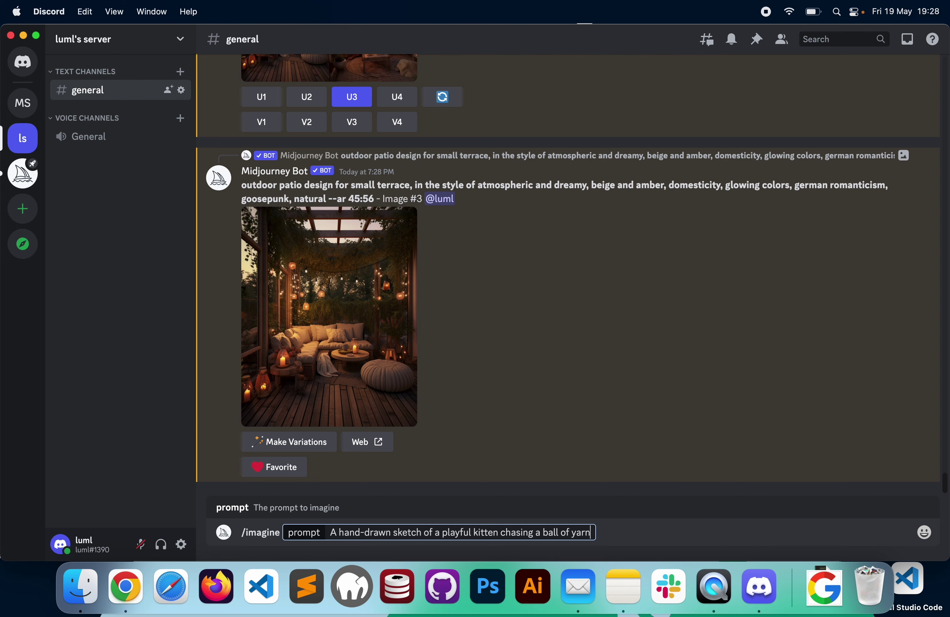
key("Return")
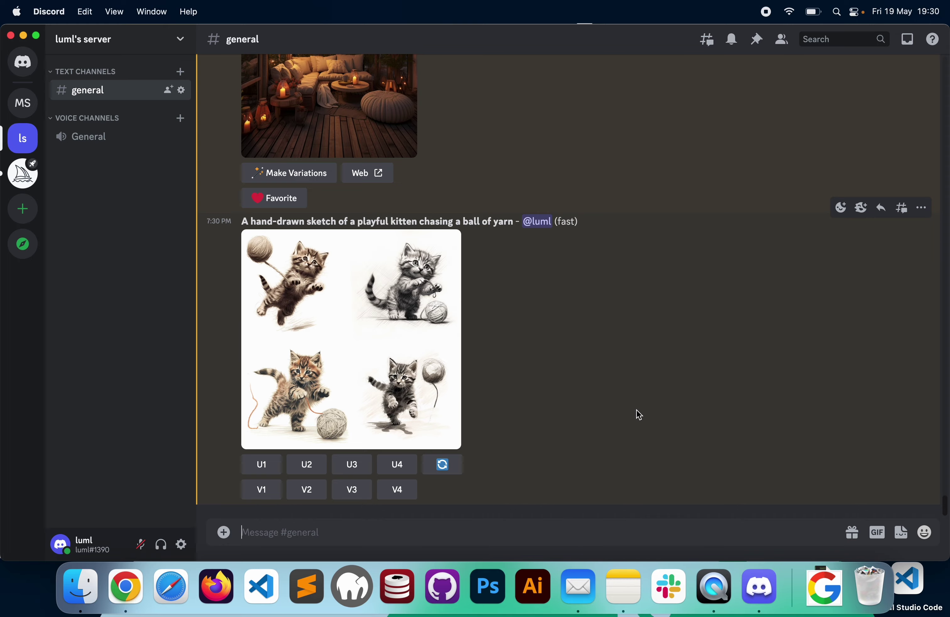
- Open the kitten sketch grid in the browser, inspect its drawings enlarged, and return to the whole grid
left_click(383, 309)
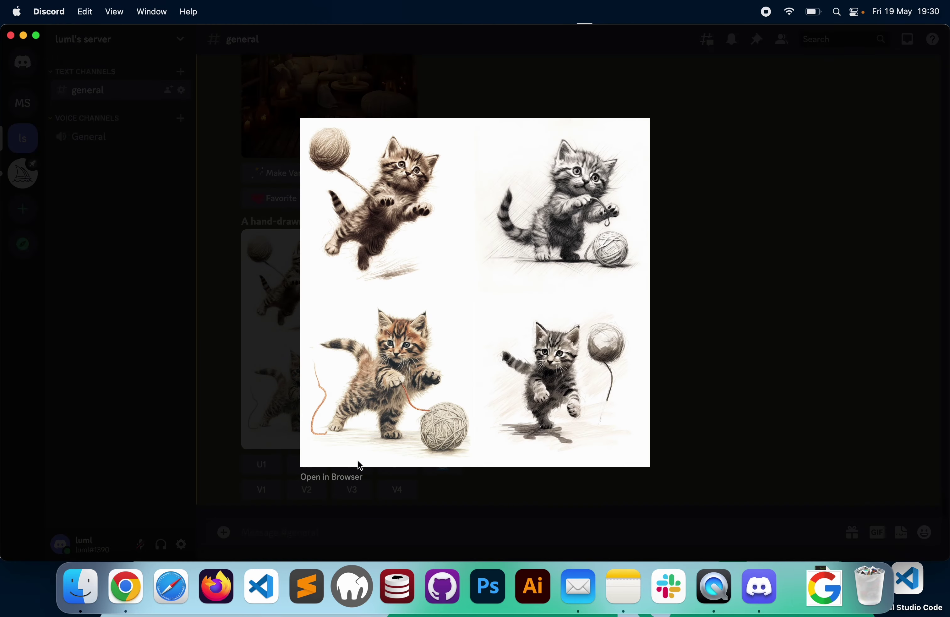
left_click(321, 477)
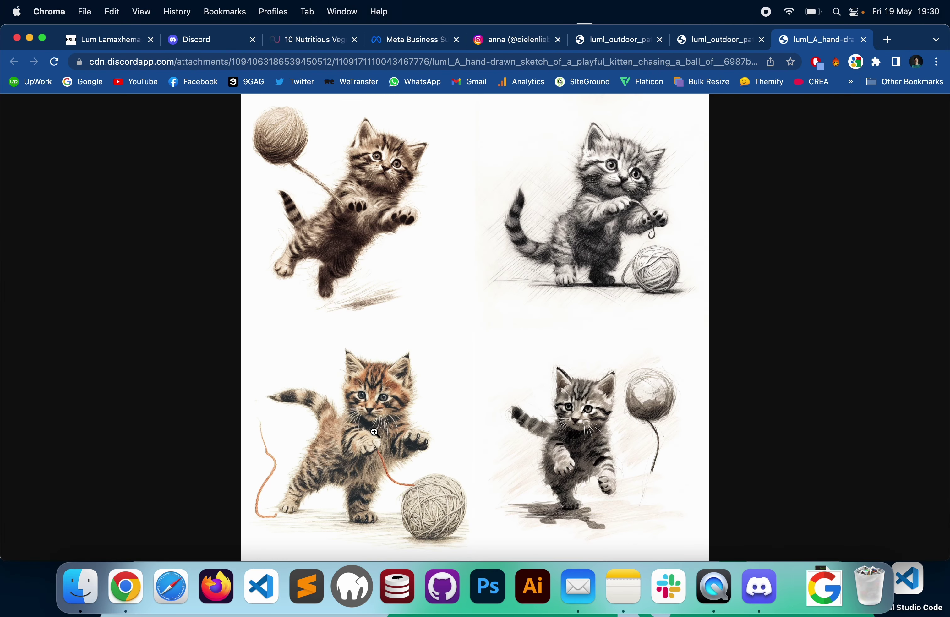
left_click(375, 432)
scroll(374, 433, "right", 8)
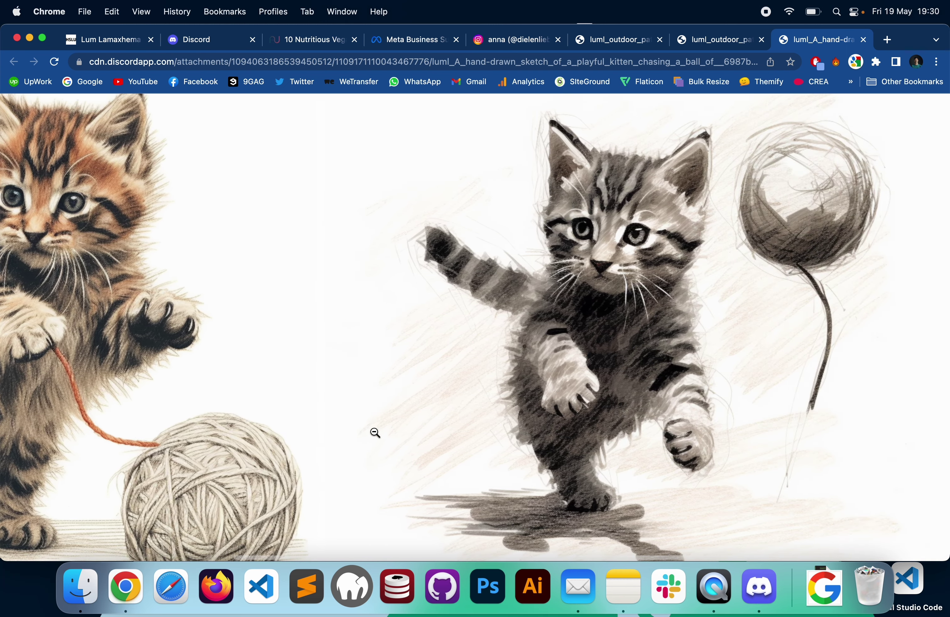
scroll(618, 300, "down", 10)
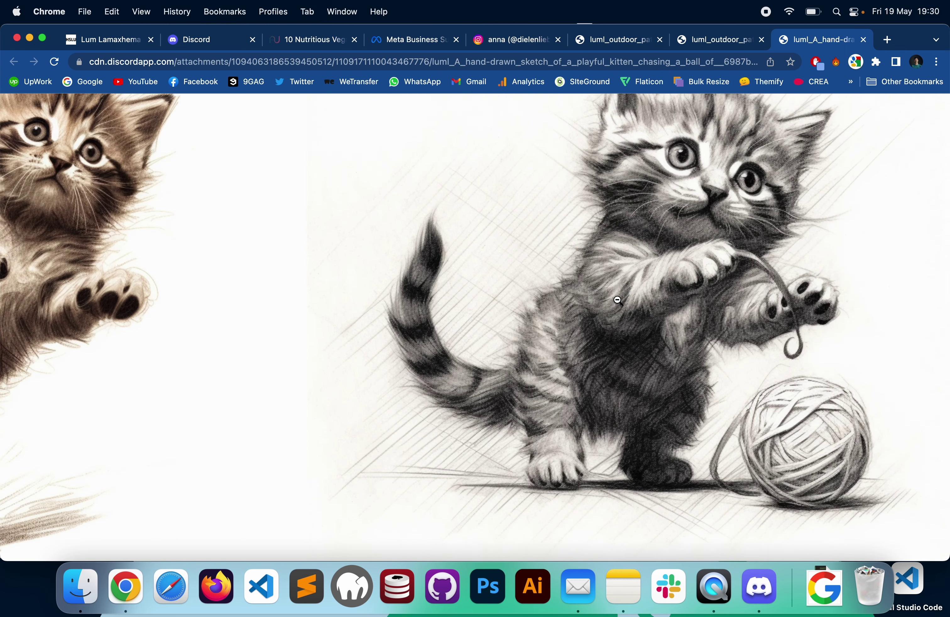
scroll(617, 300, "up", 2)
scroll(617, 300, "left", 10)
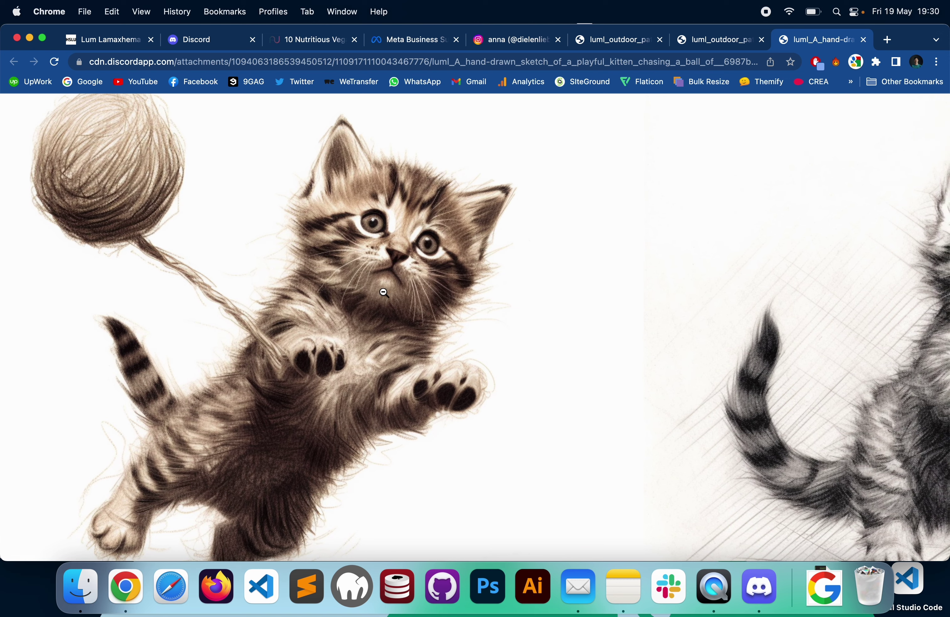
left_click(383, 293)
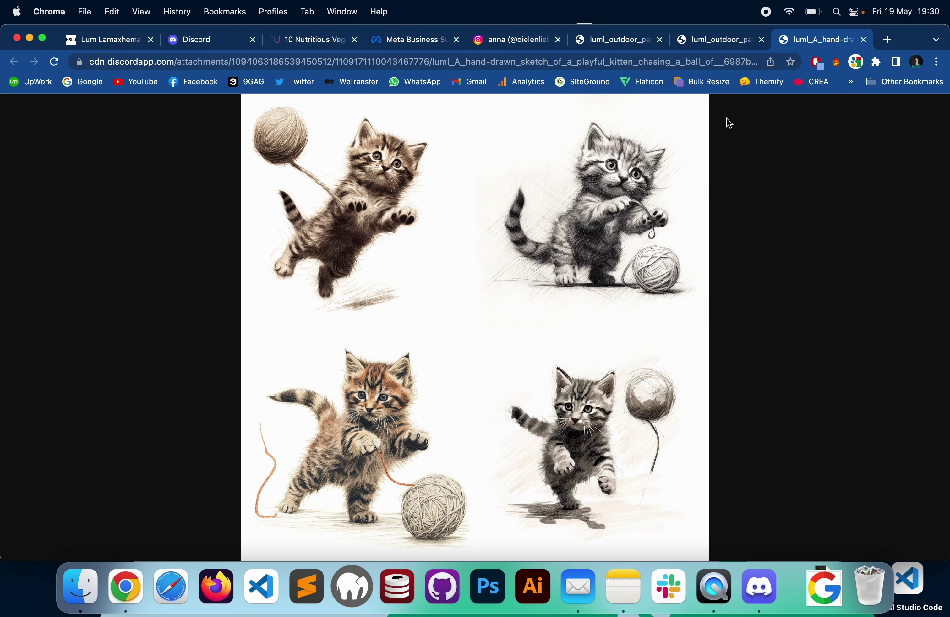
- Return to Discord, close the preview, and generate images from the Notes prompt "A colorful children's book illustration of a magical forest with fairies and unicorns."
left_click(760, 587)
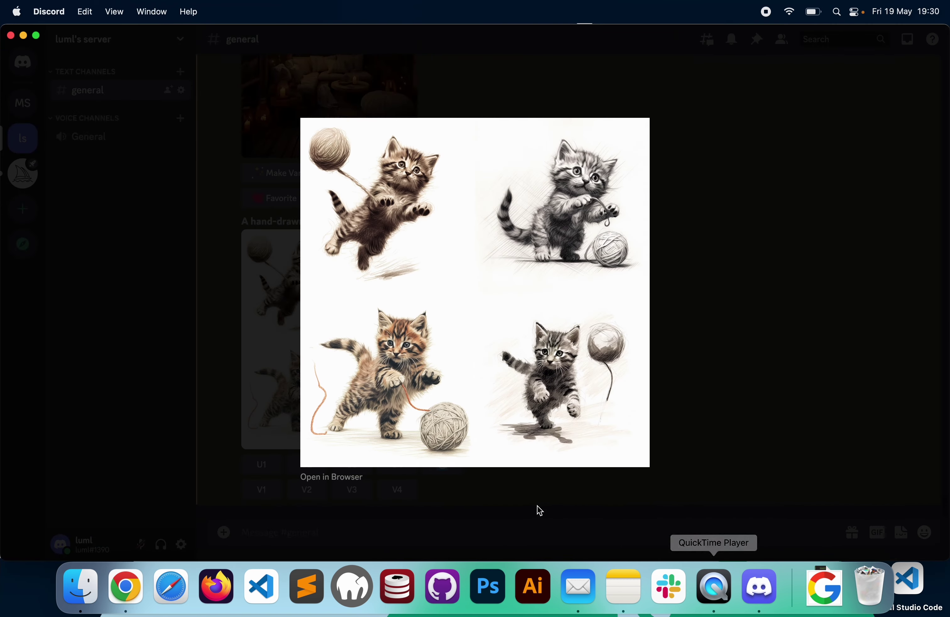
left_click(743, 333)
type("/ima")
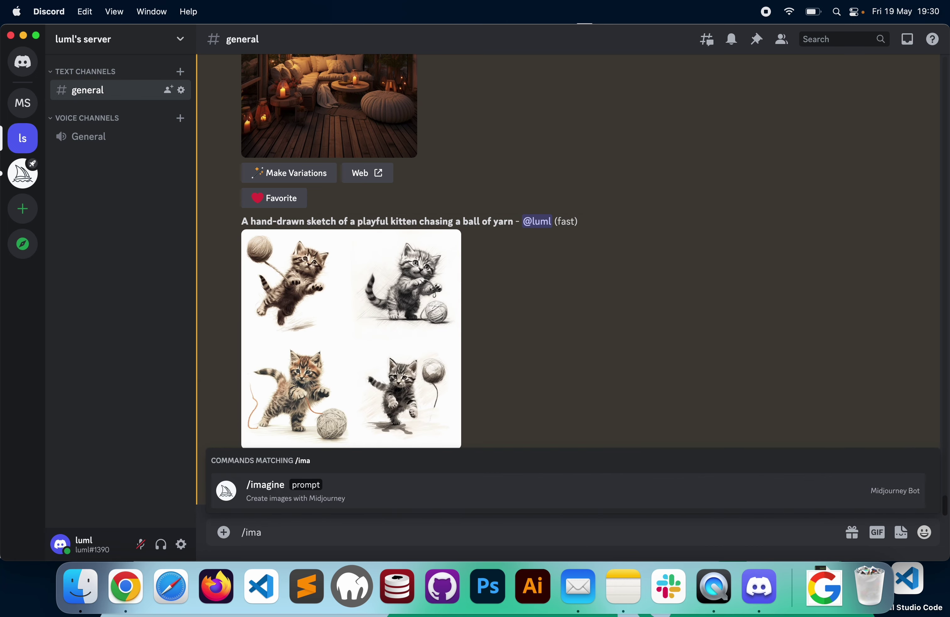
key("Tab")
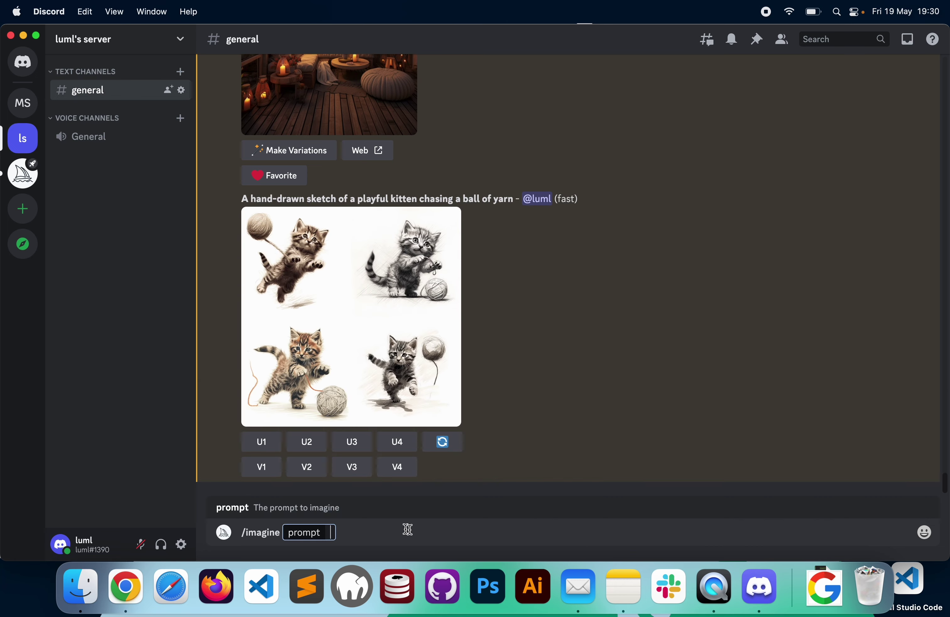
left_click(623, 587)
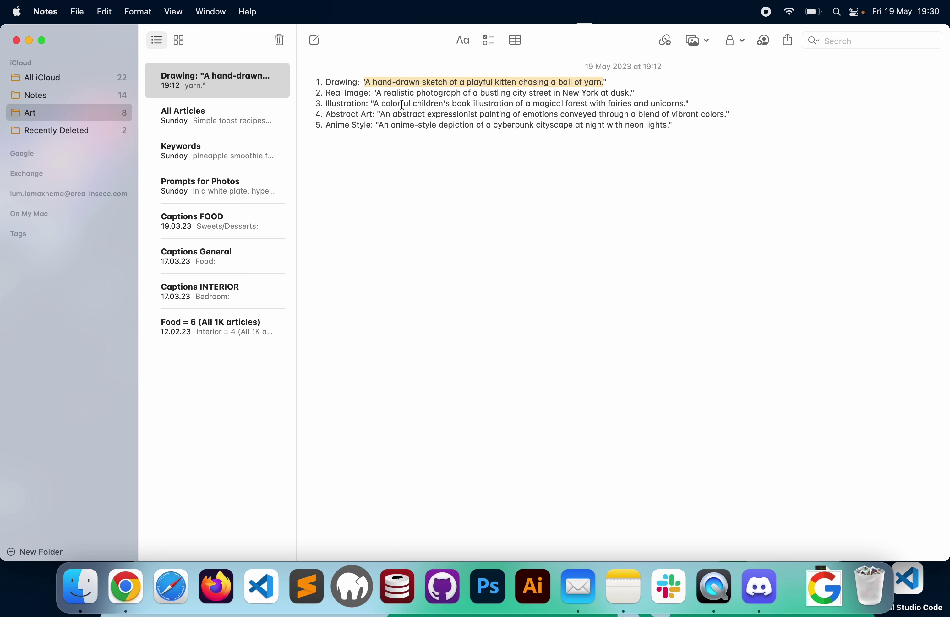
left_click_drag(376, 100, 687, 100)
key("super+c")
key("ctrl+Left")
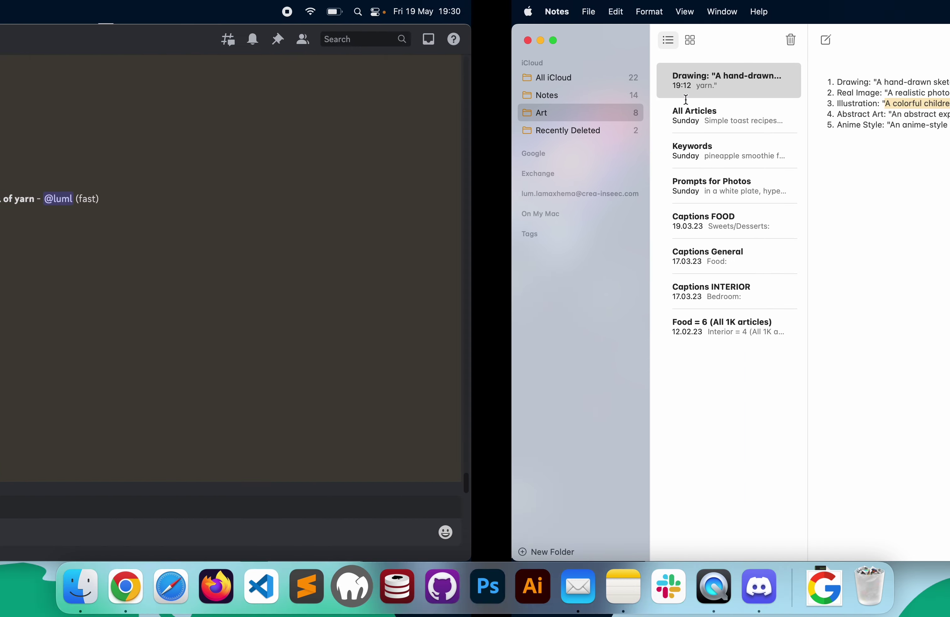
key("super+v")
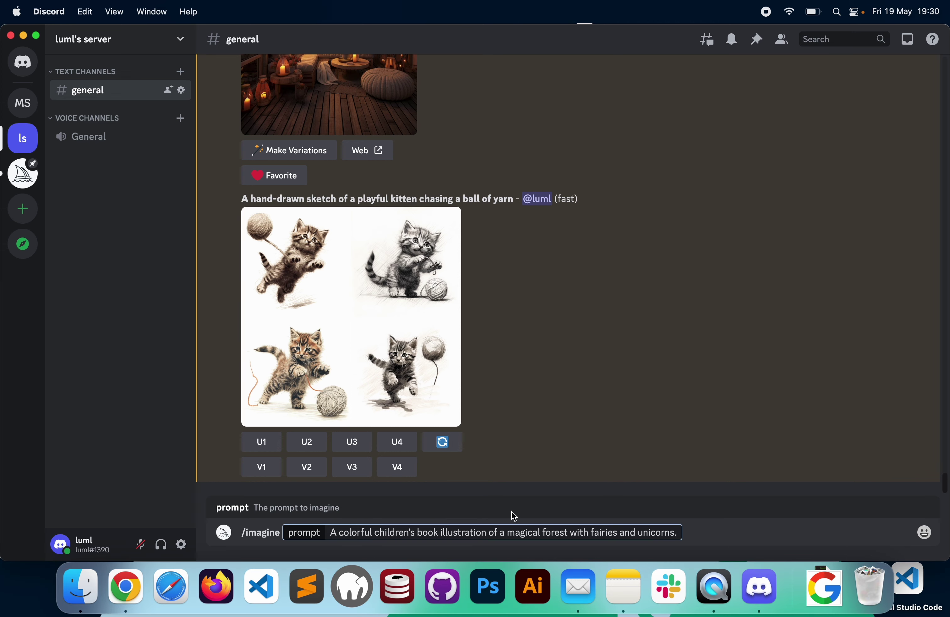
key("Return")
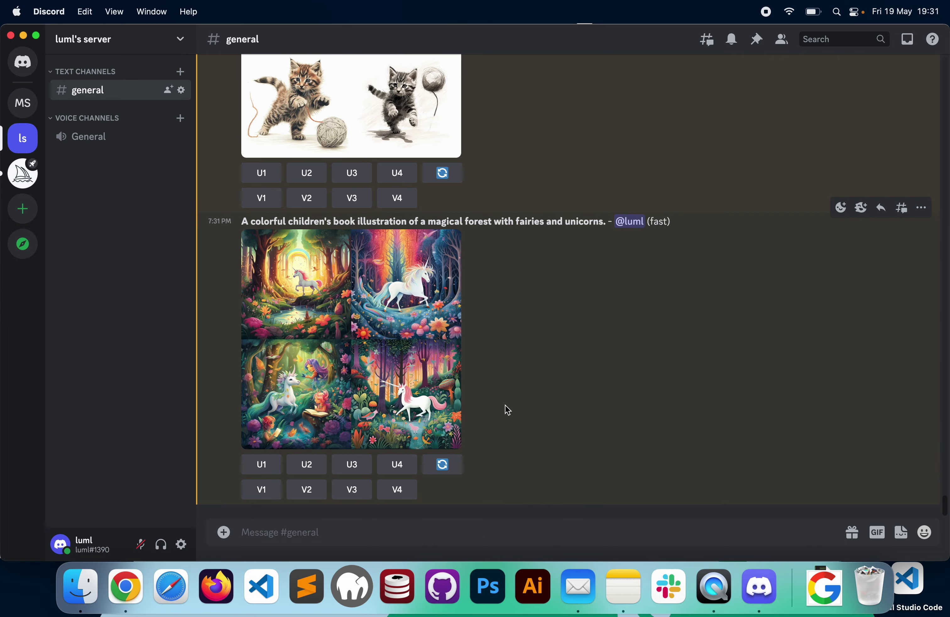
- Open the magical forest grid in the browser, and return to Discord to close its enlarged preview
left_click(360, 353)
left_click(337, 483)
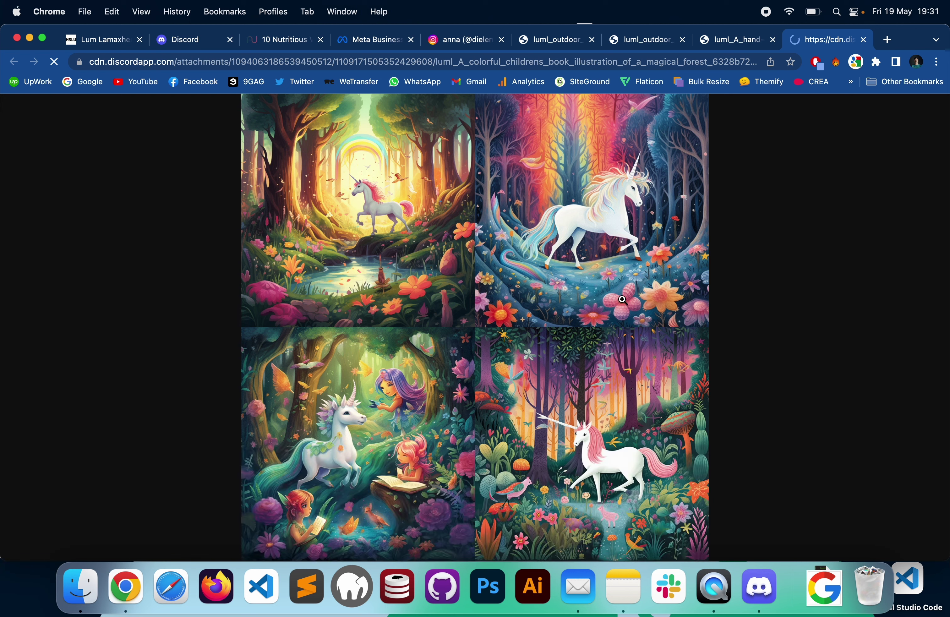
key("super+Tab")
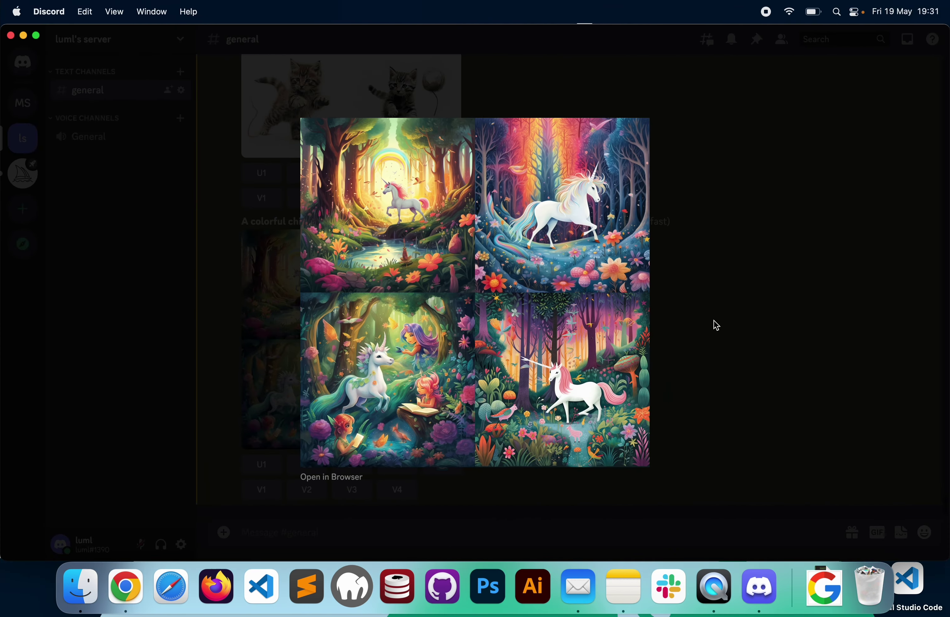
left_click(725, 325)
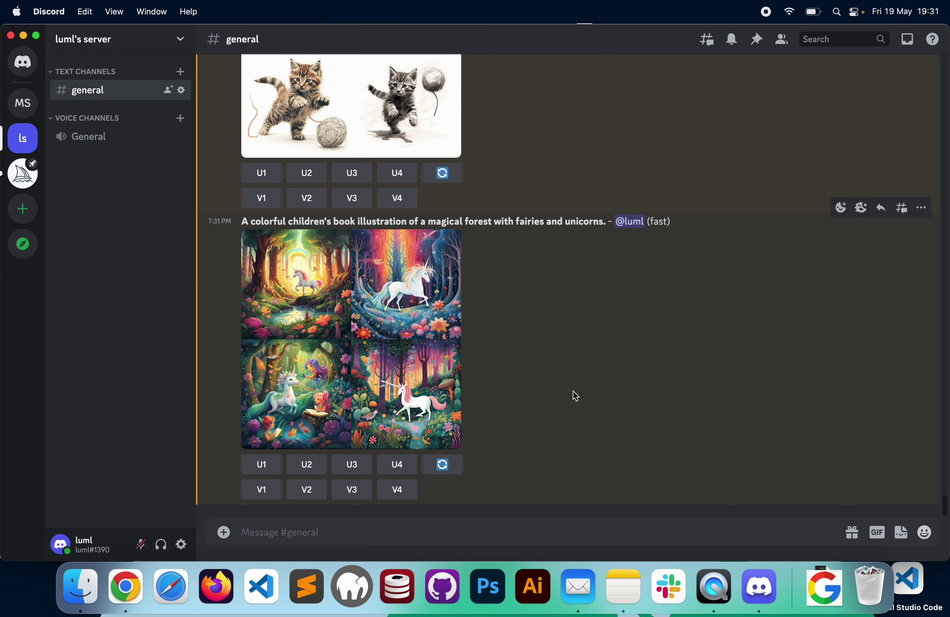
- Switch to the browser and inspect the unicorn and fairy illustrations at full size, ending on the whole grid
key("super+Tab")
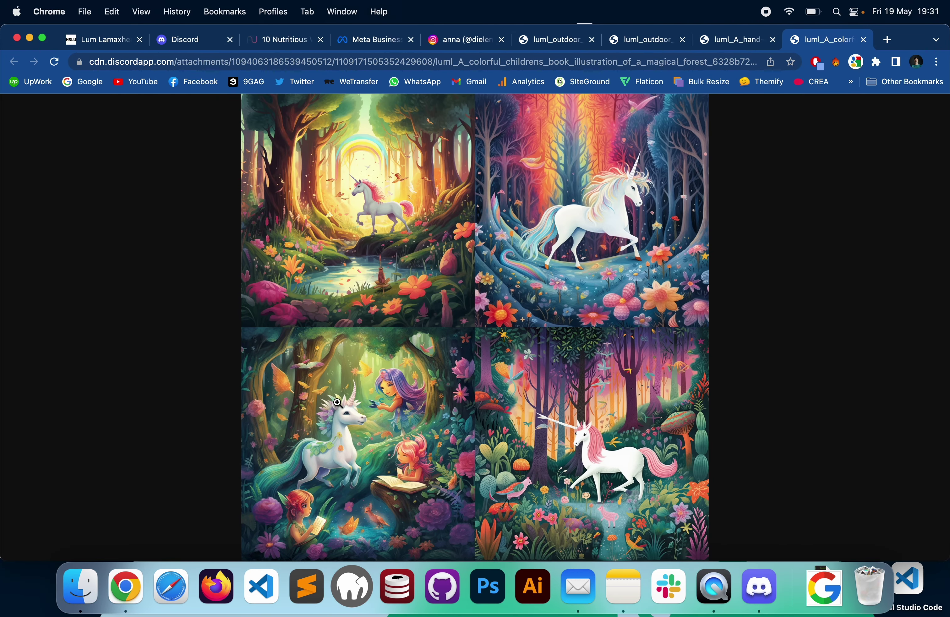
left_click(323, 439)
scroll(323, 438, "down", 4)
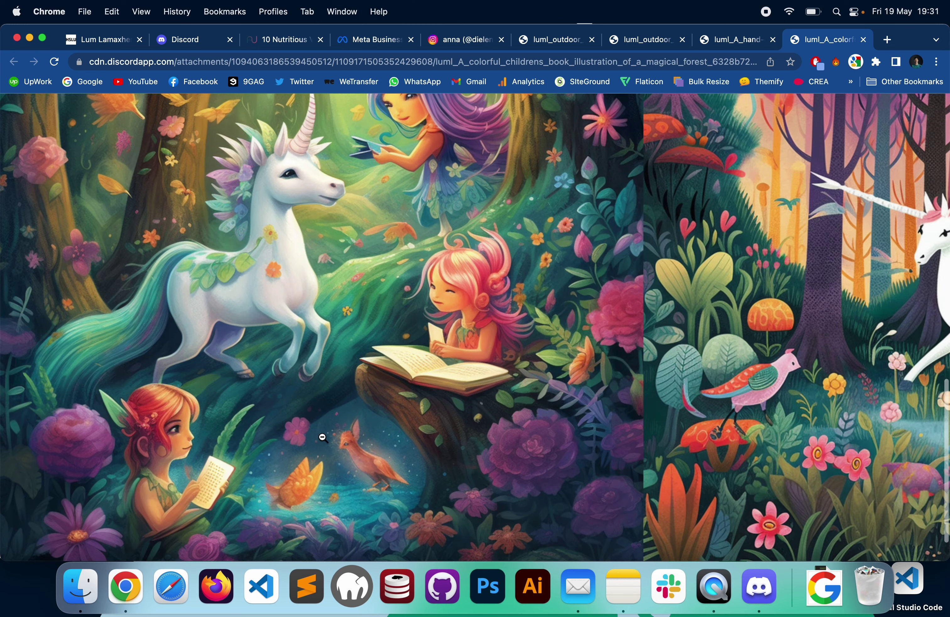
scroll(323, 438, "up", 3)
scroll(323, 439, "right", 8)
scroll(323, 438, "down", 3)
left_click(323, 438)
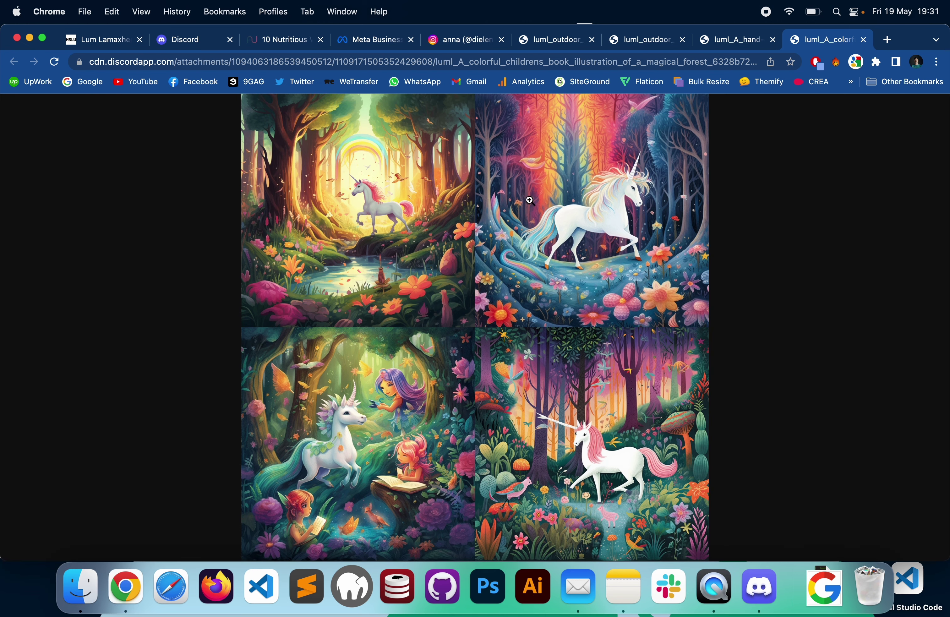
- Switch back to Discord and generate variations of image 1 of the magical forest grid
key("ctrl+Right")
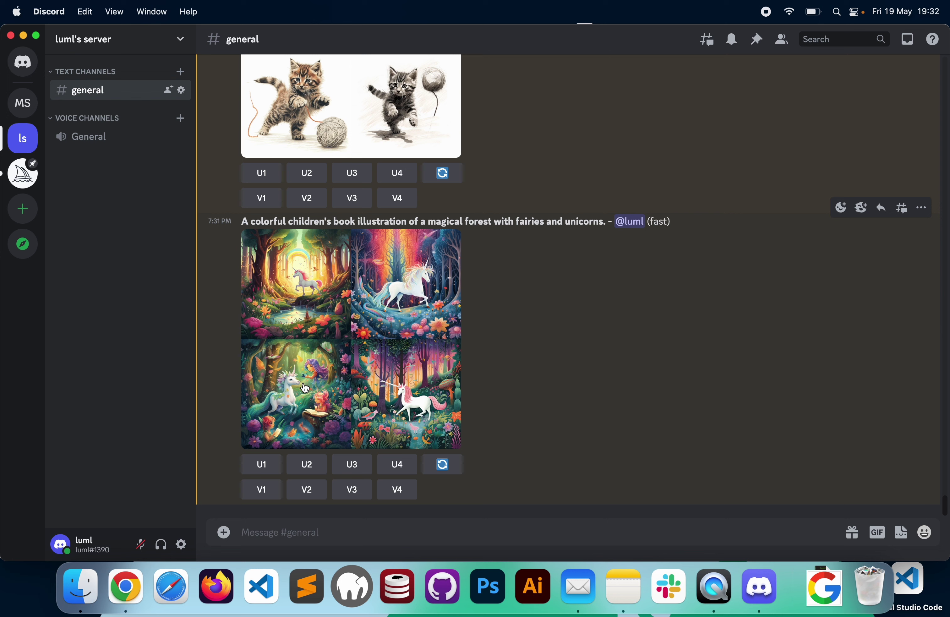
left_click(262, 489)
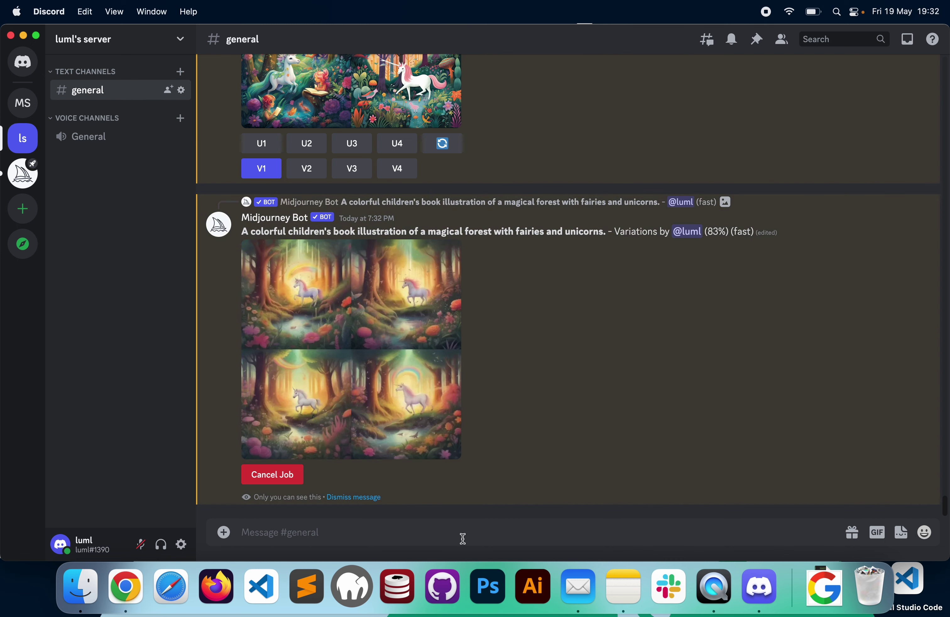
- Display the Midjourney Bot's personal settings with the /settings command
type("/se")
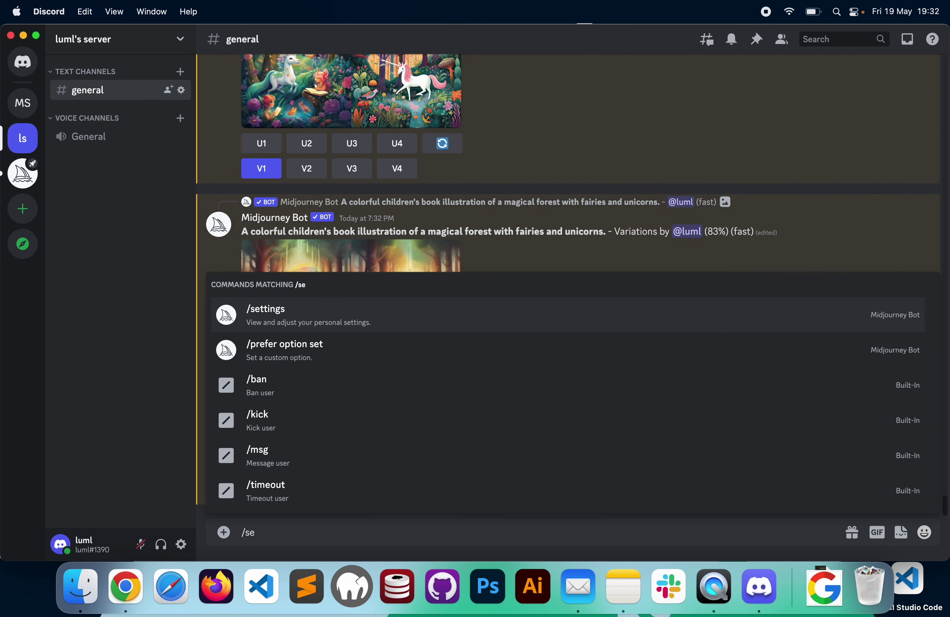
key("Return")
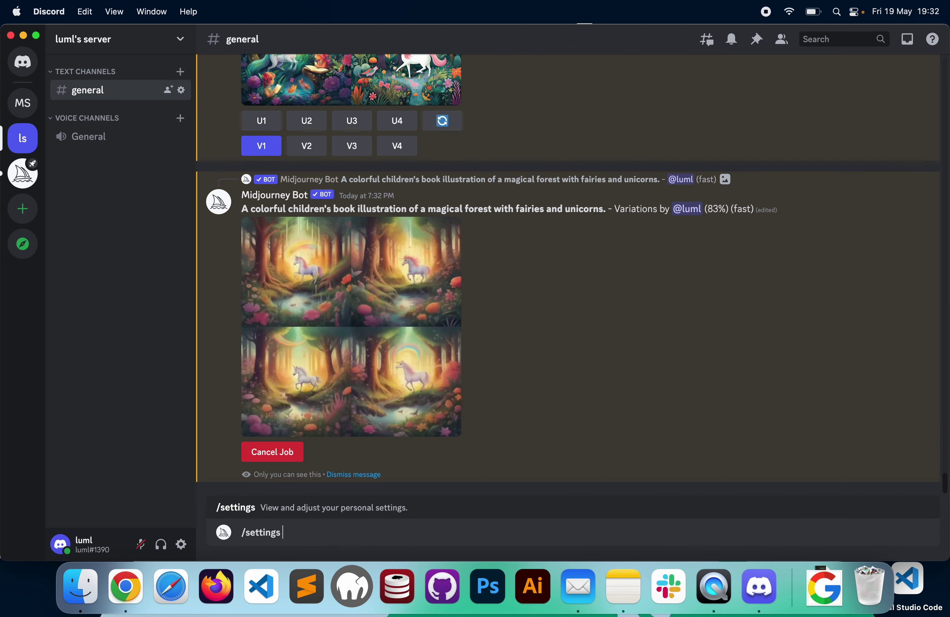
key("Return")
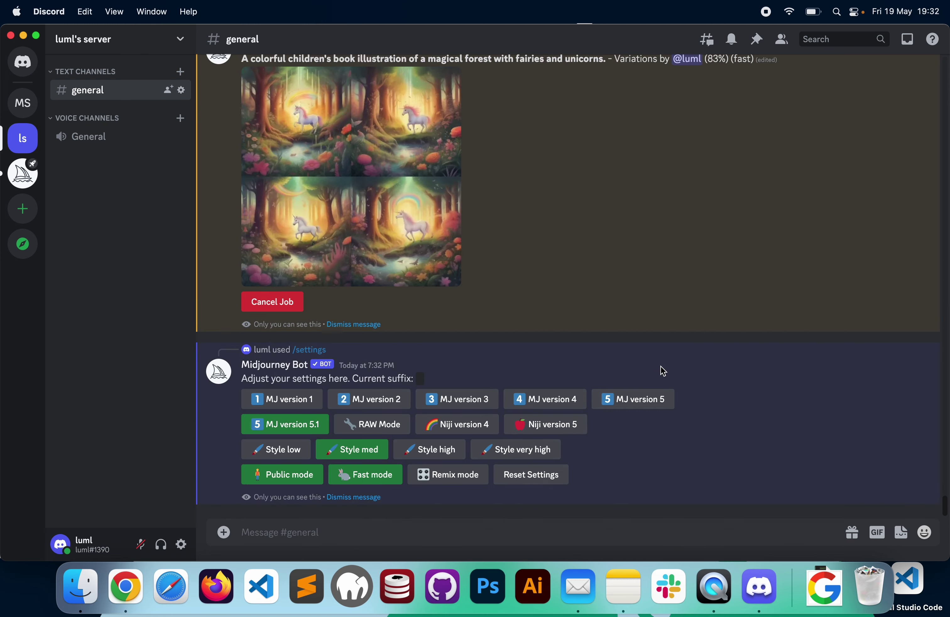